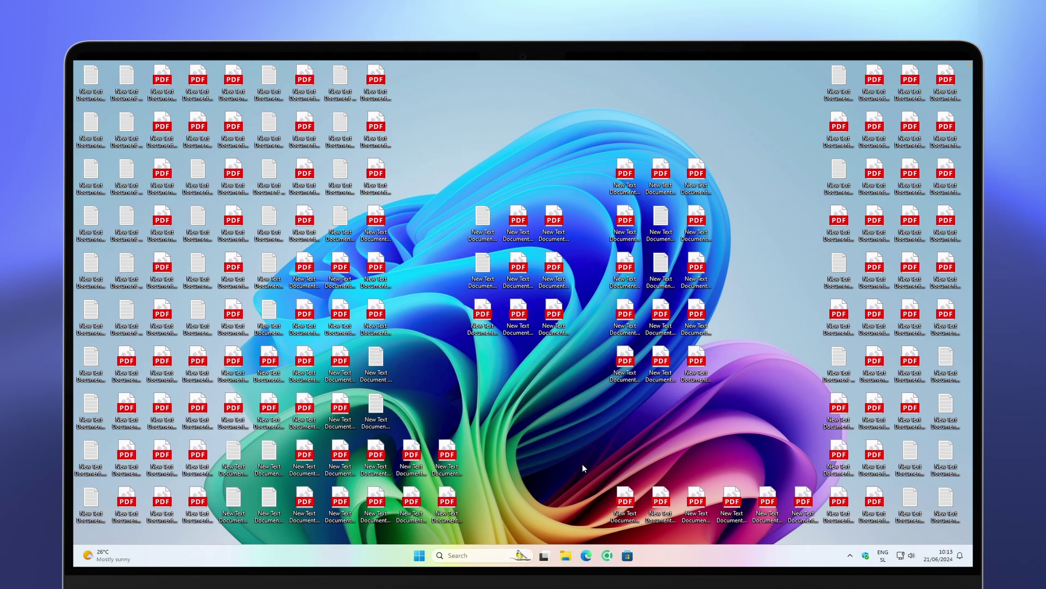
- Hide all the icons on the desktop
right_click(525, 386)
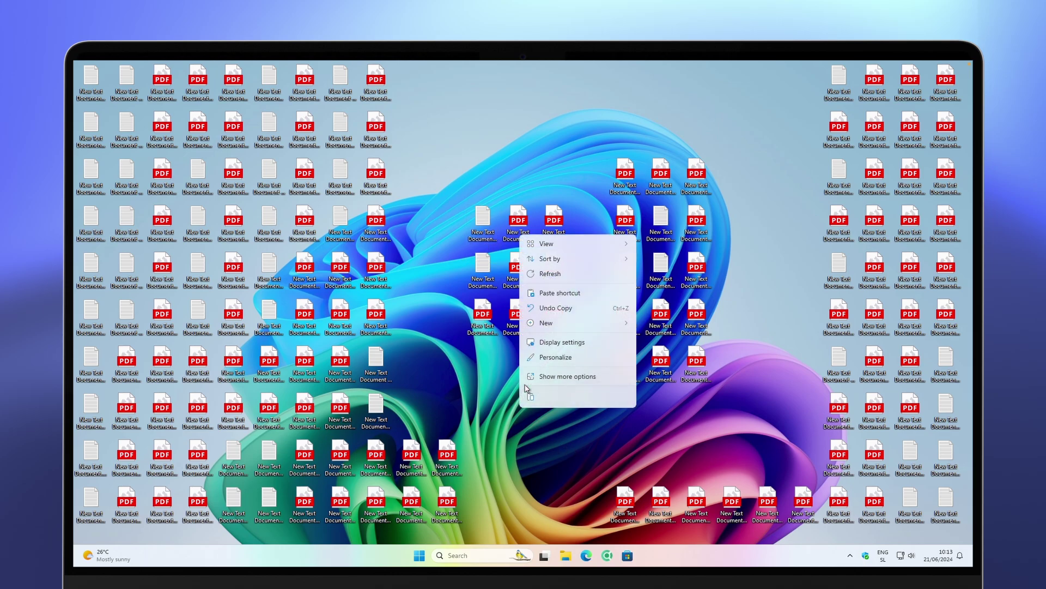
mouse_move(565, 243)
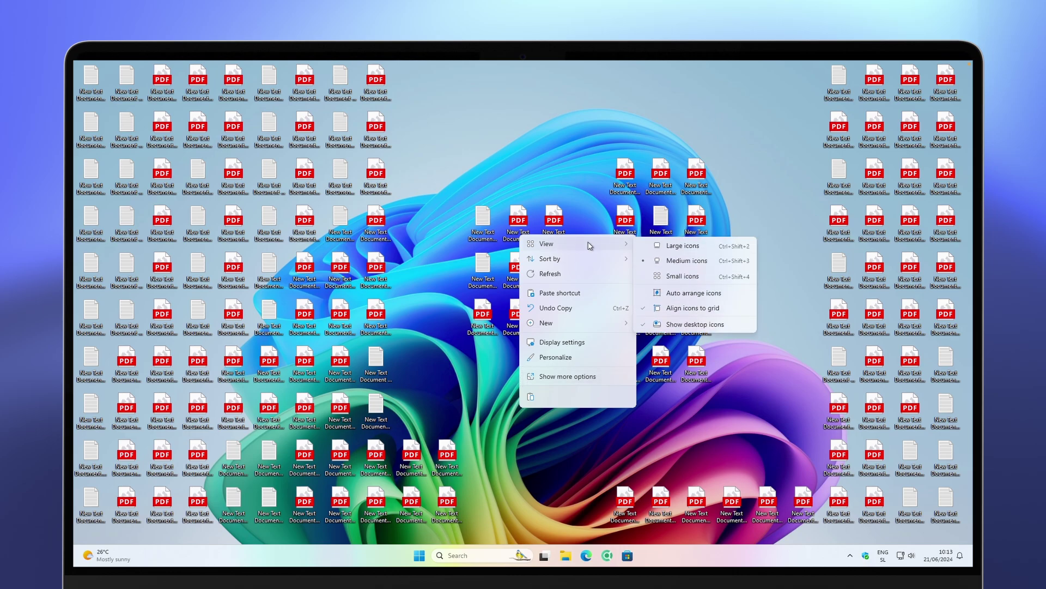
left_click(684, 325)
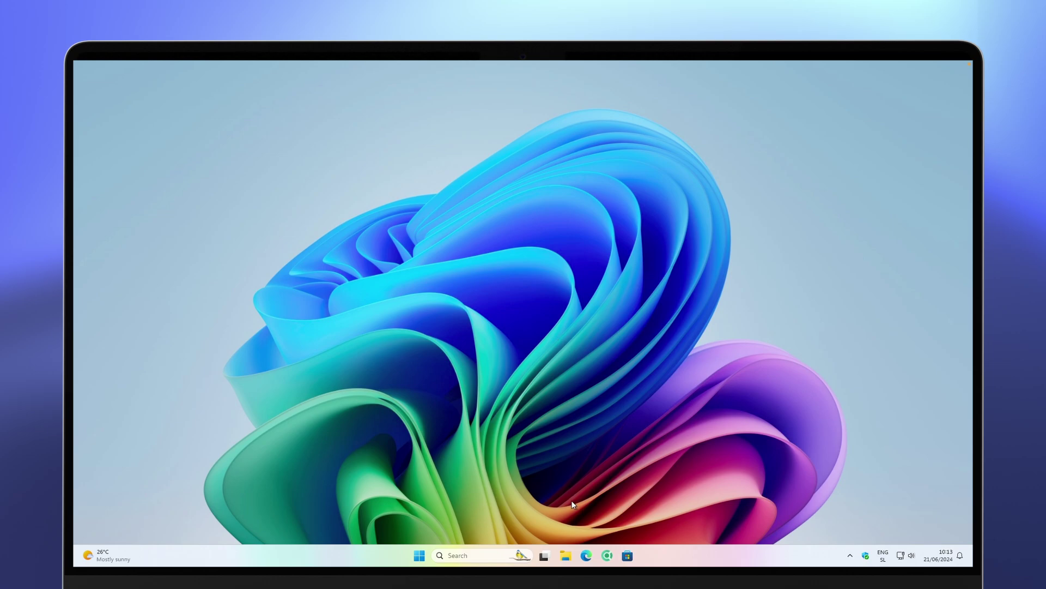
- Open the Desktop folder in File Explorer and create a new folder in it, keeping the default name
left_click(567, 555)
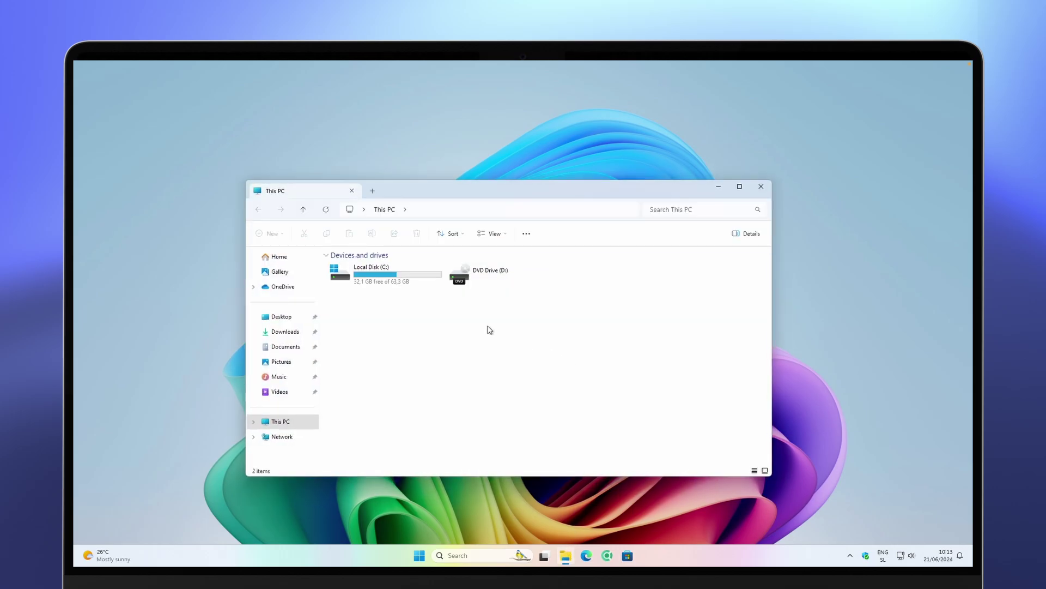
left_click(282, 316)
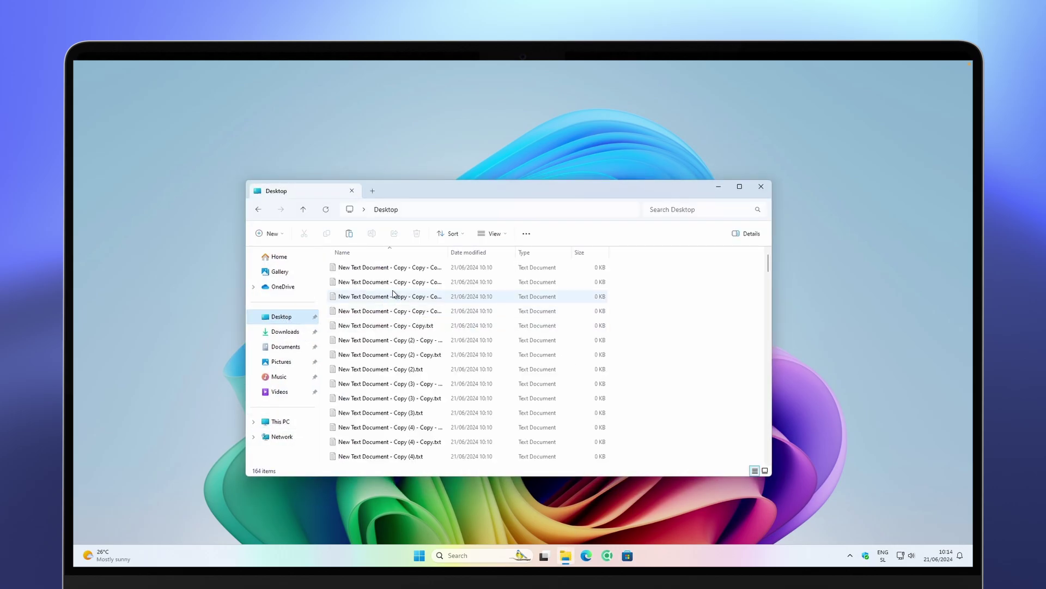
mouse_move(768, 264)
left_mouse_down()
mouse_move(765, 444)
mouse_move(763, 260)
left_mouse_up()
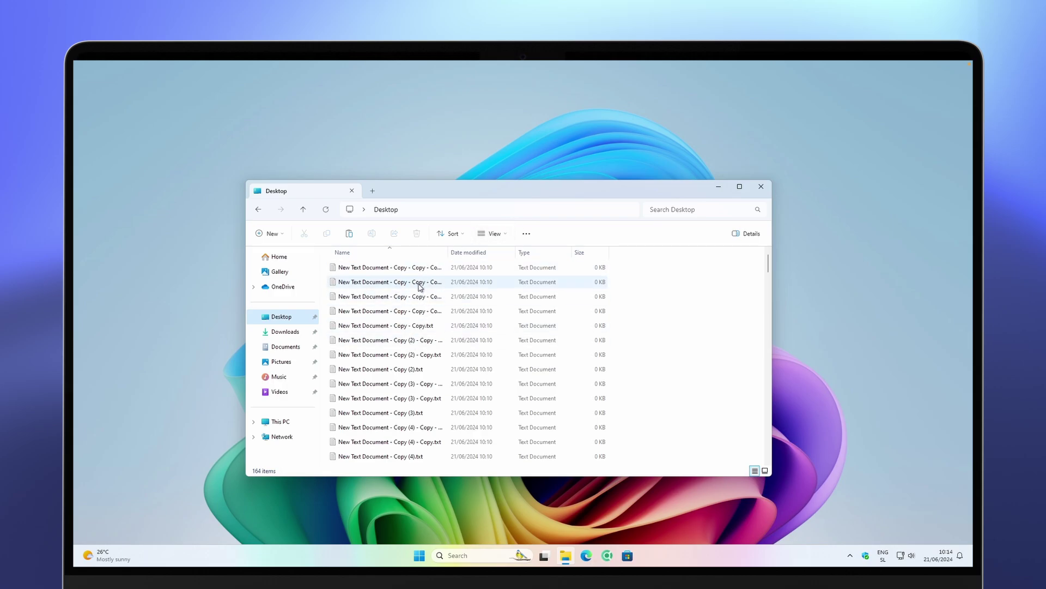
left_click(283, 237)
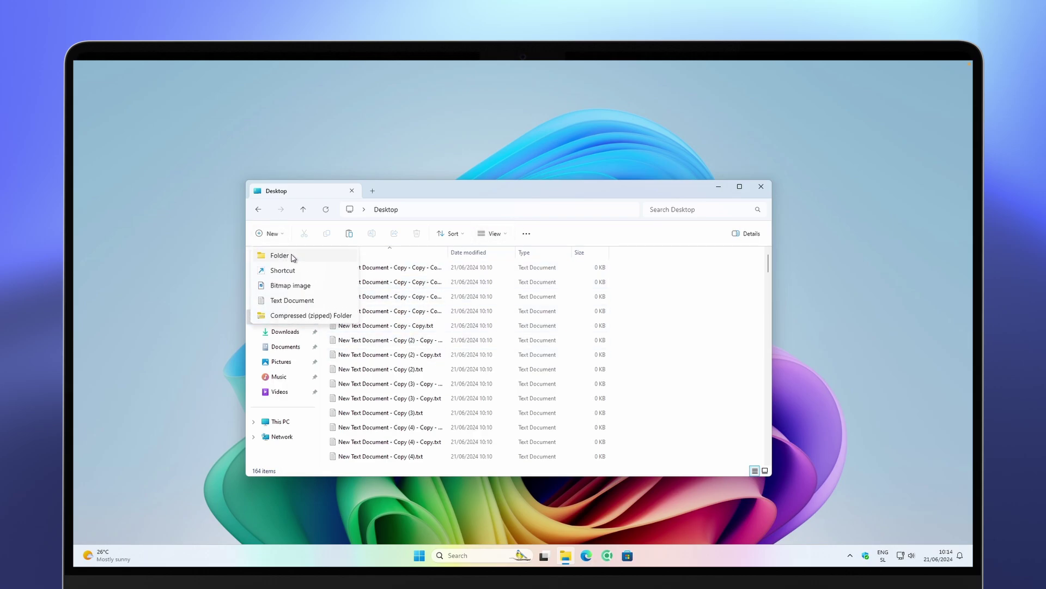
left_click(294, 256)
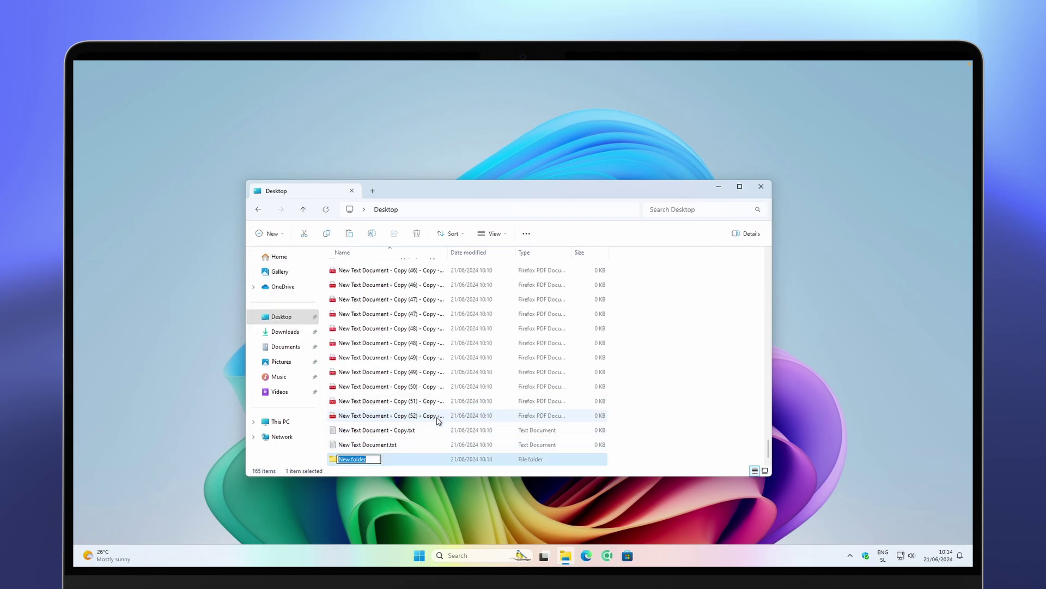
left_click(414, 343)
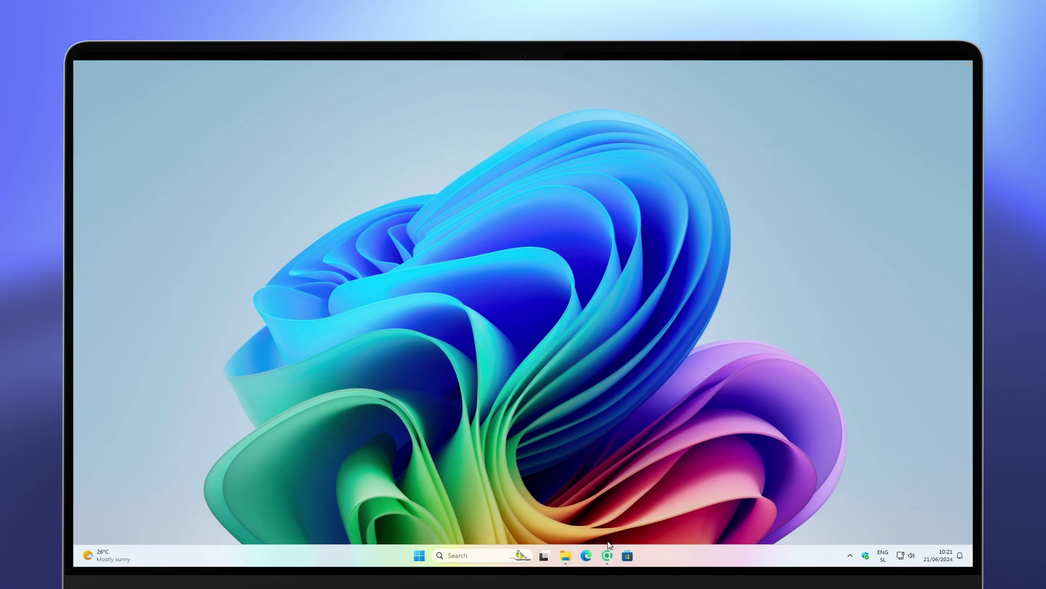
- Switch to the web browser and look through the wallpaper photos on Unsplash's Wallpapers page
left_click(607, 554)
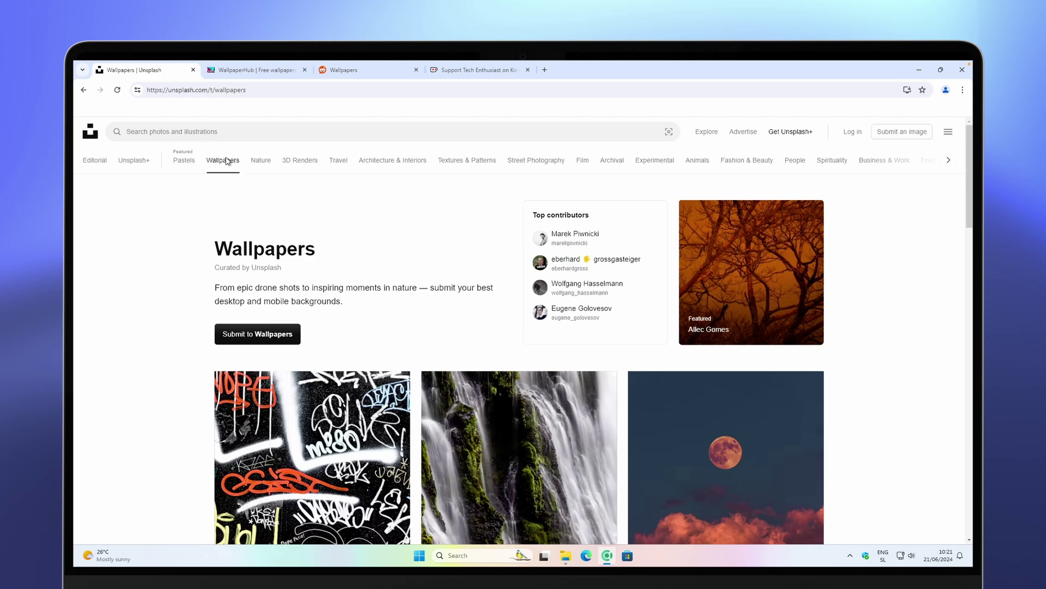
scroll(443, 236, "down", 20)
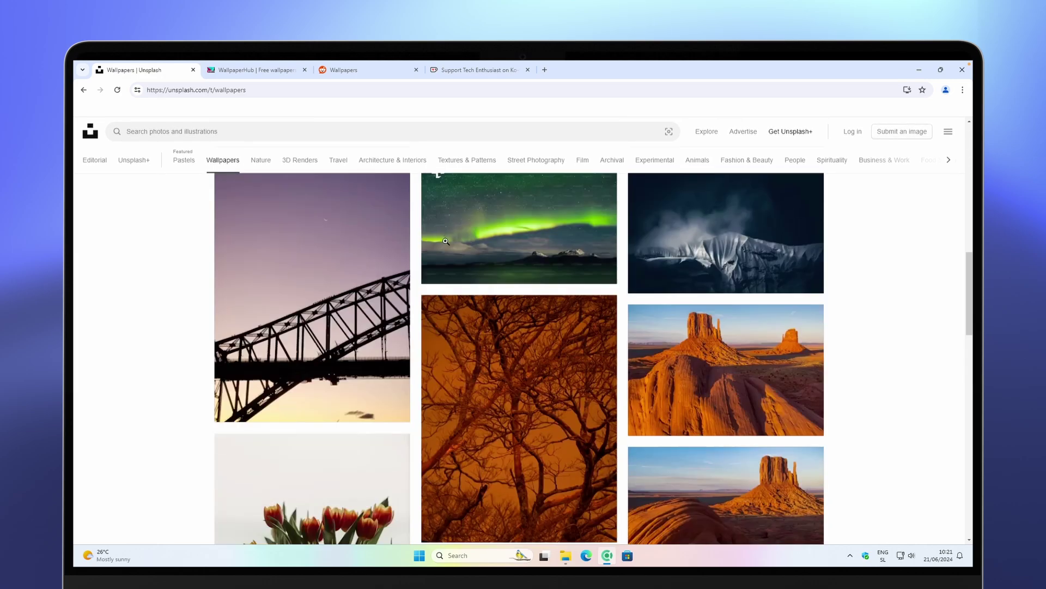
scroll(475, 261, "up", 8)
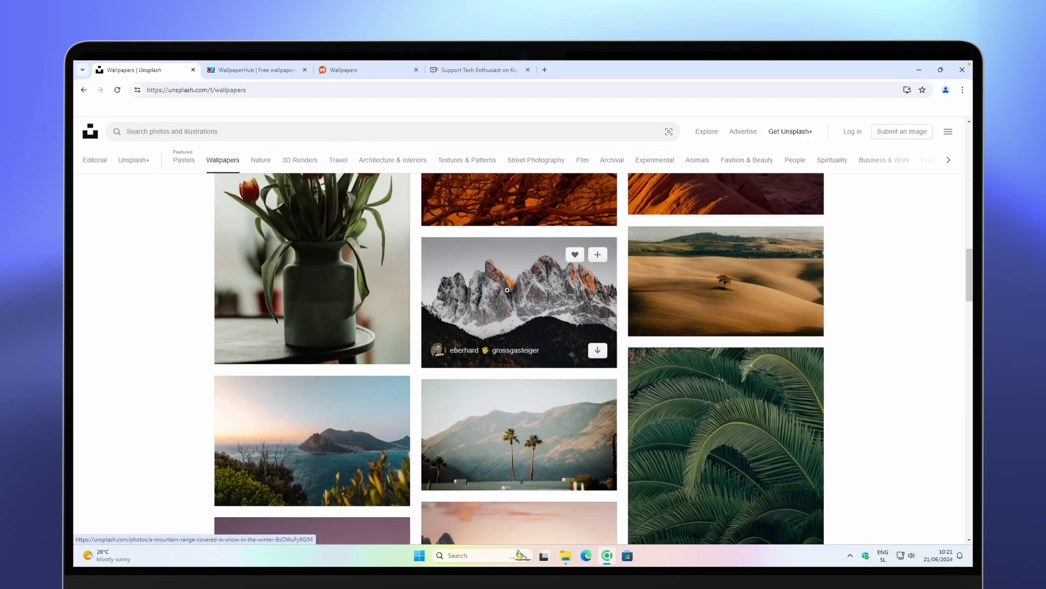
scroll(491, 293, "down", 2)
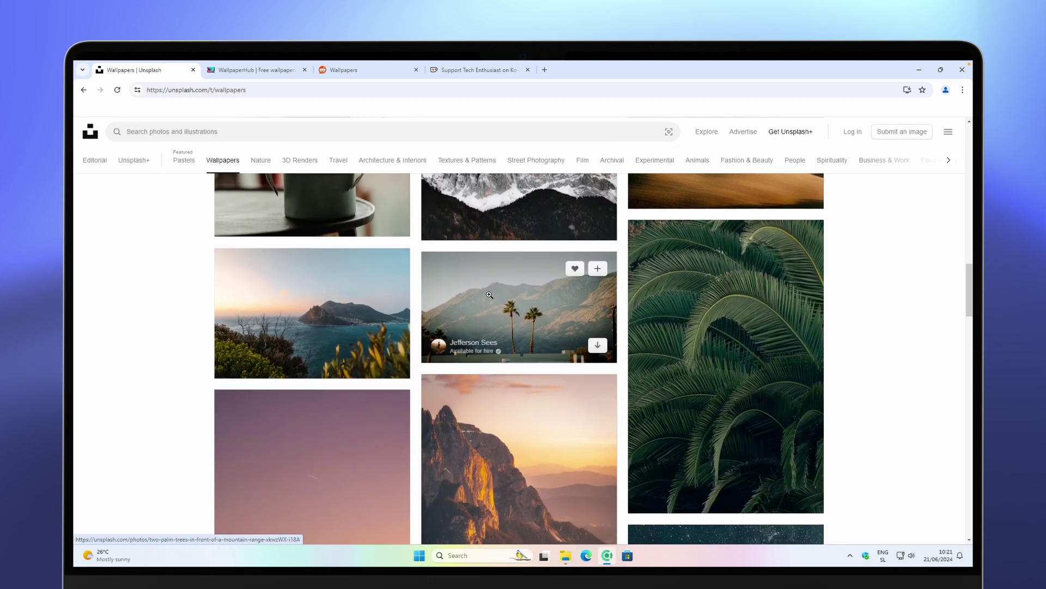
scroll(489, 296, "down", 20)
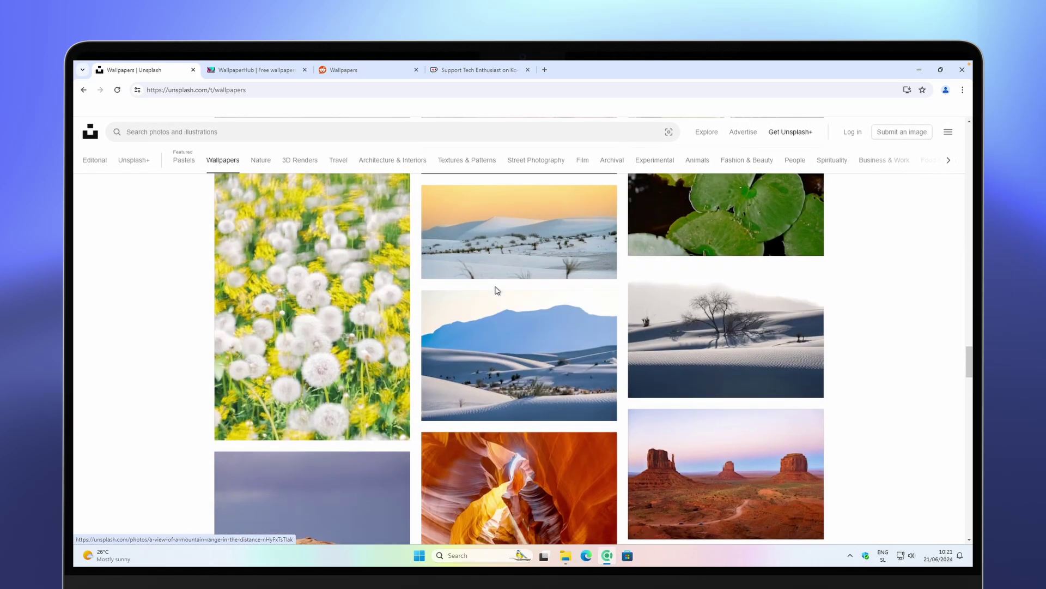
scroll(495, 297, "up", 20)
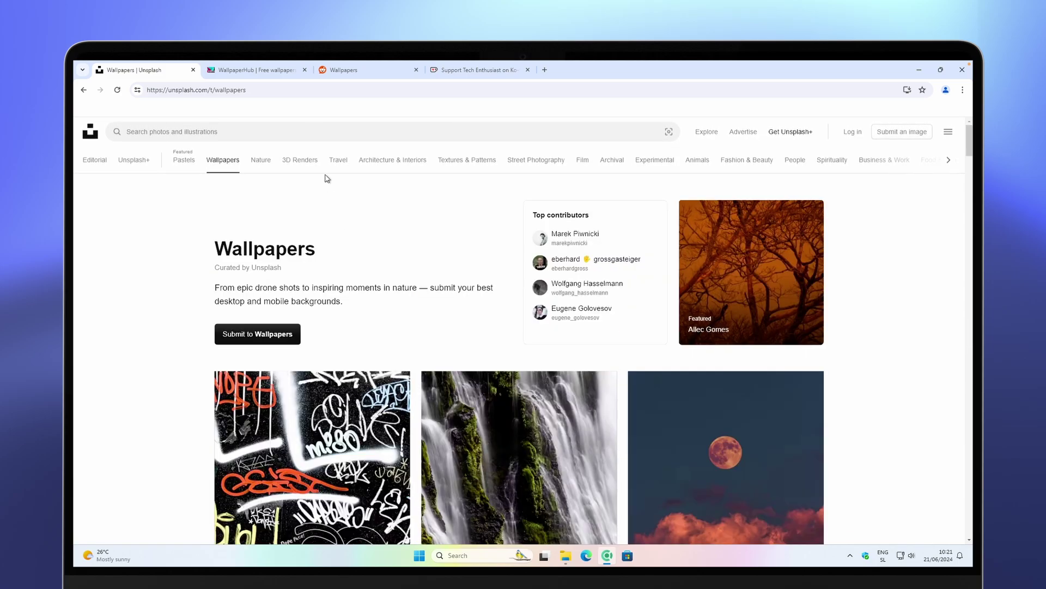
- Look through the featured wallpapers, popular wallpapers and top collections on the WallpaperHub home page
left_click(264, 71)
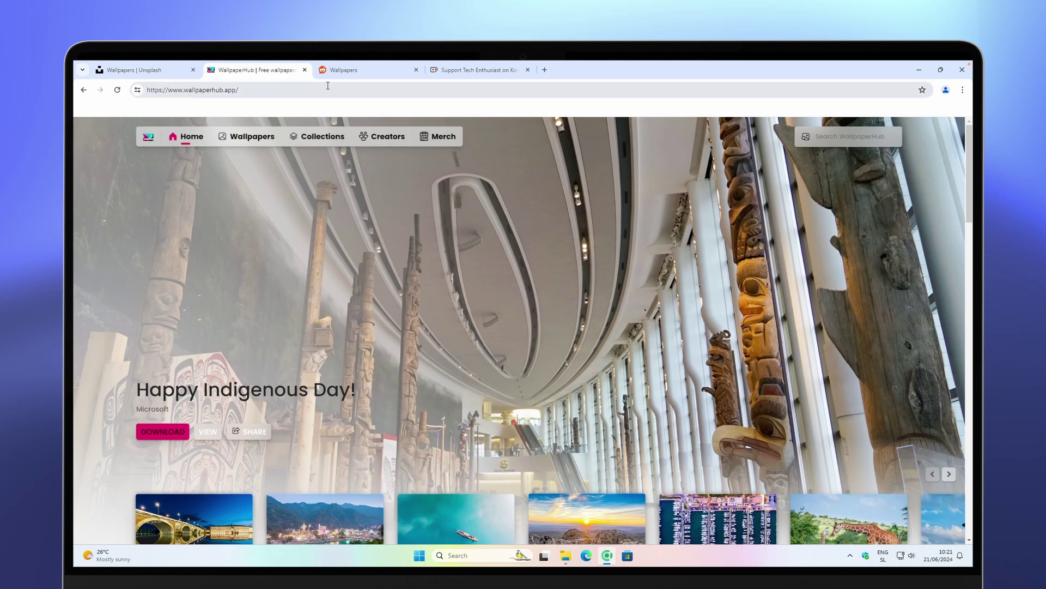
scroll(410, 250, "down", 3)
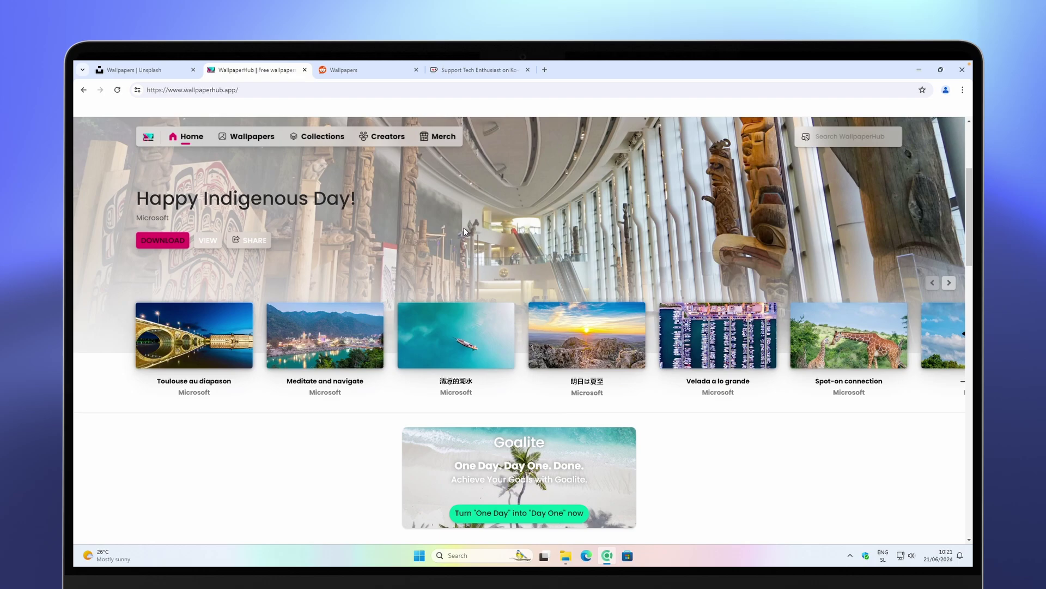
scroll(474, 223, "down", 11)
scroll(465, 213, "up", 2)
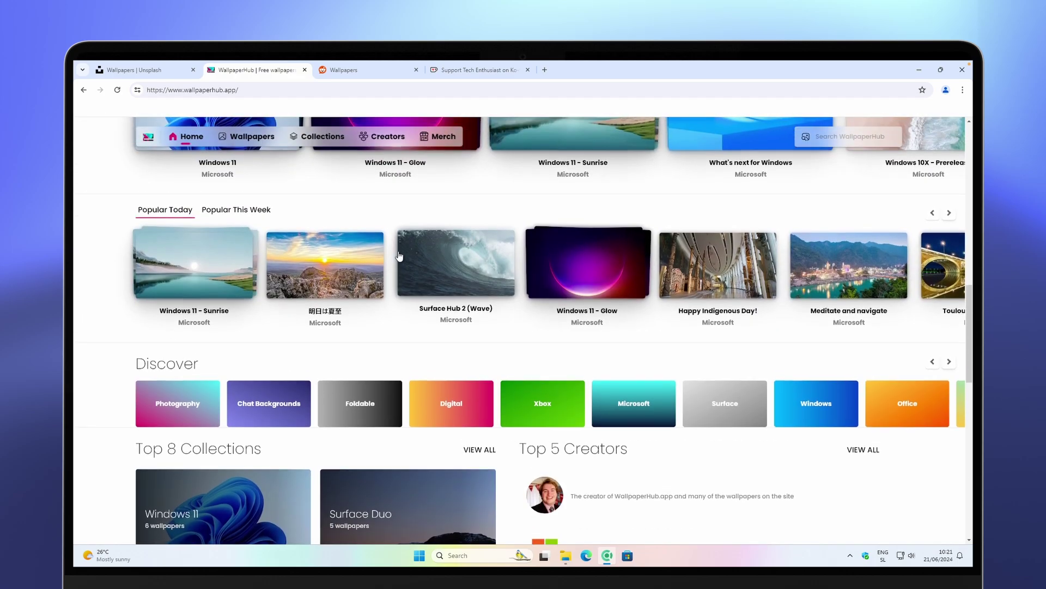
scroll(295, 229, "up", 4)
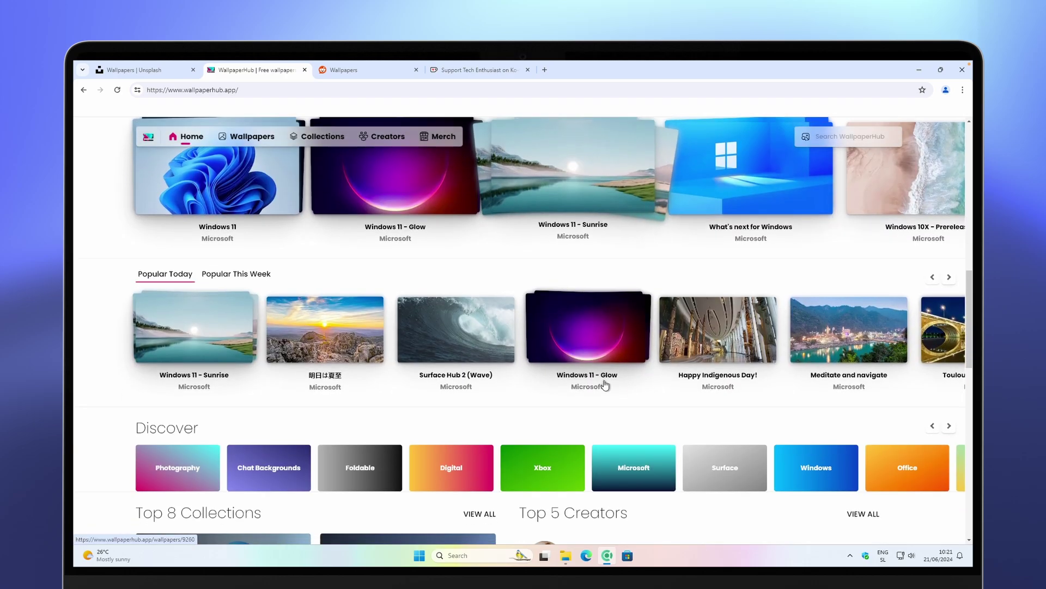
scroll(574, 359, "down", 3)
scroll(369, 397, "down", 8)
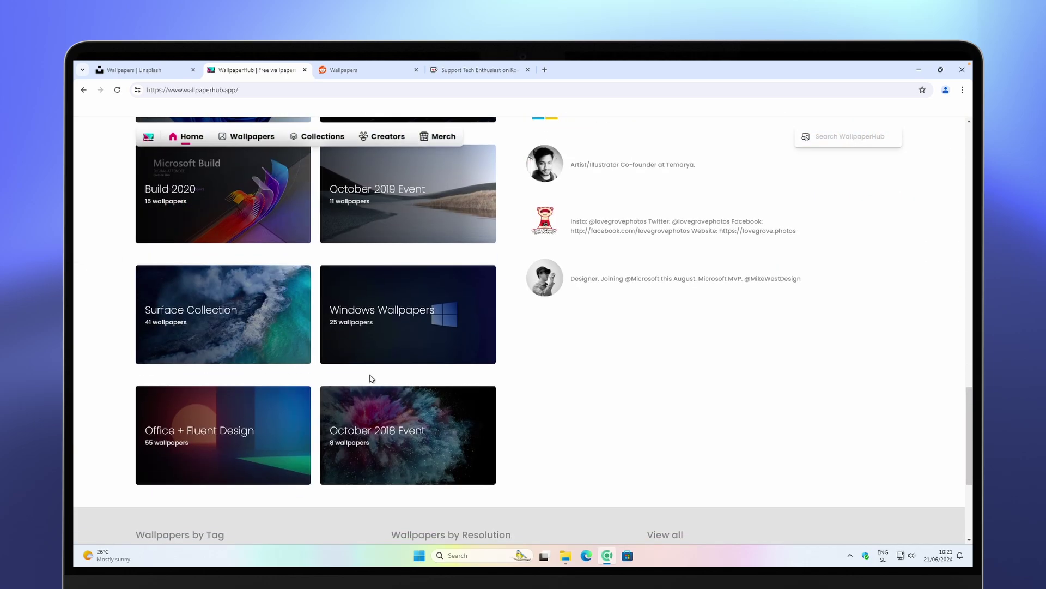
scroll(370, 378, "up", 8)
scroll(373, 377, "down", 10)
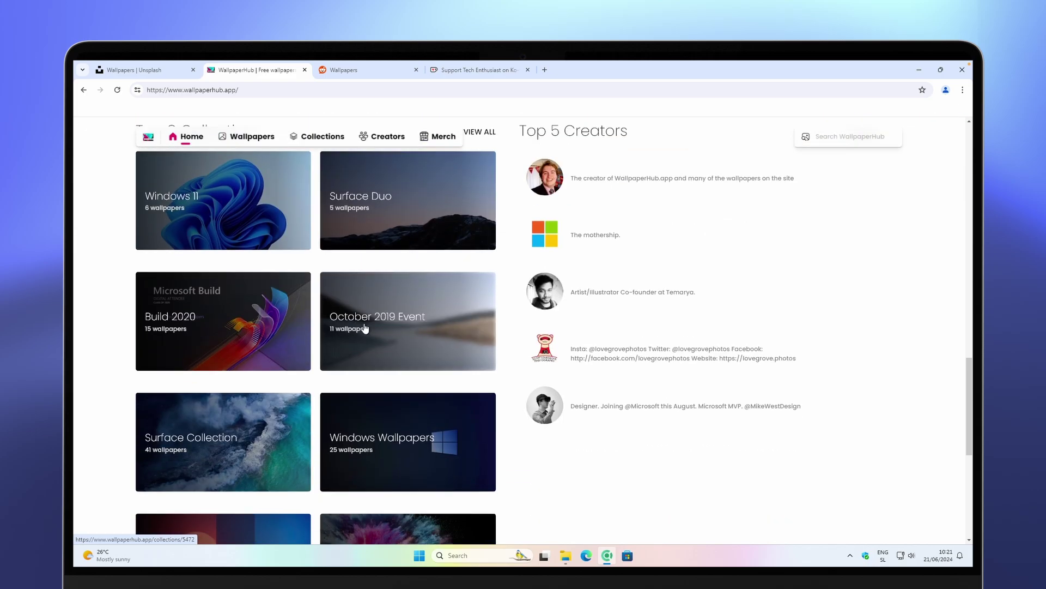
scroll(374, 330, "up", 3)
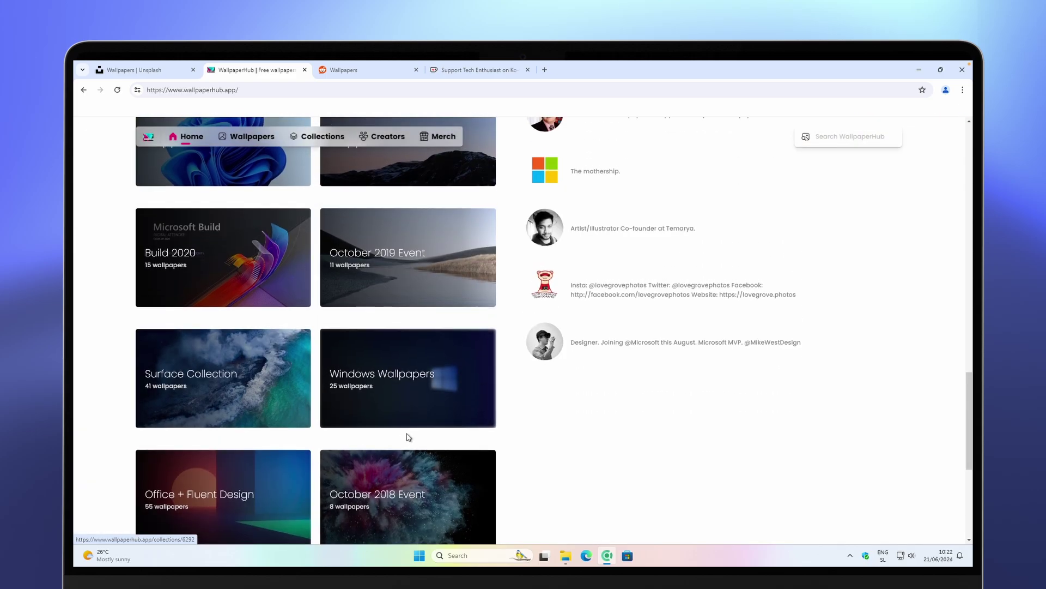
scroll(402, 383, "up", 10)
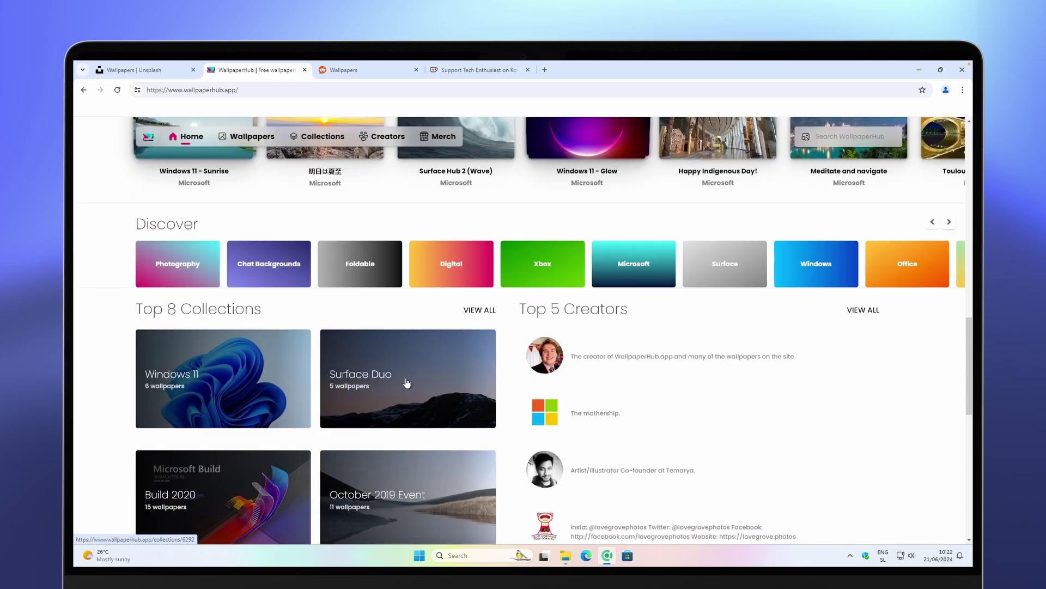
scroll(381, 259, "down", 2)
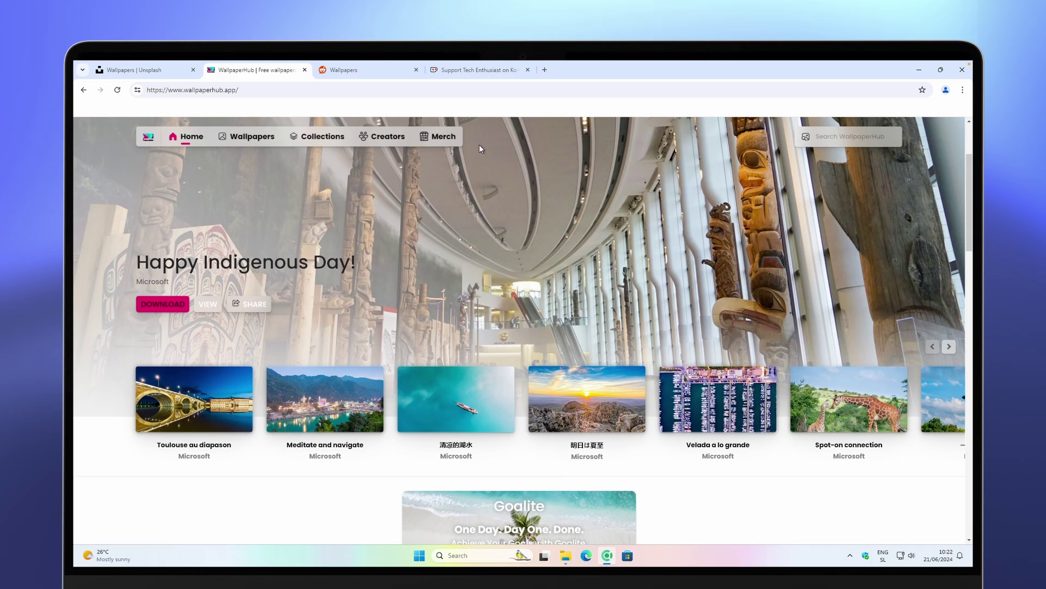
- Look through the wallpaper posts in Reddit's r/wallpapers community and switch to the open Tech Enthusiast support page
left_click(378, 73)
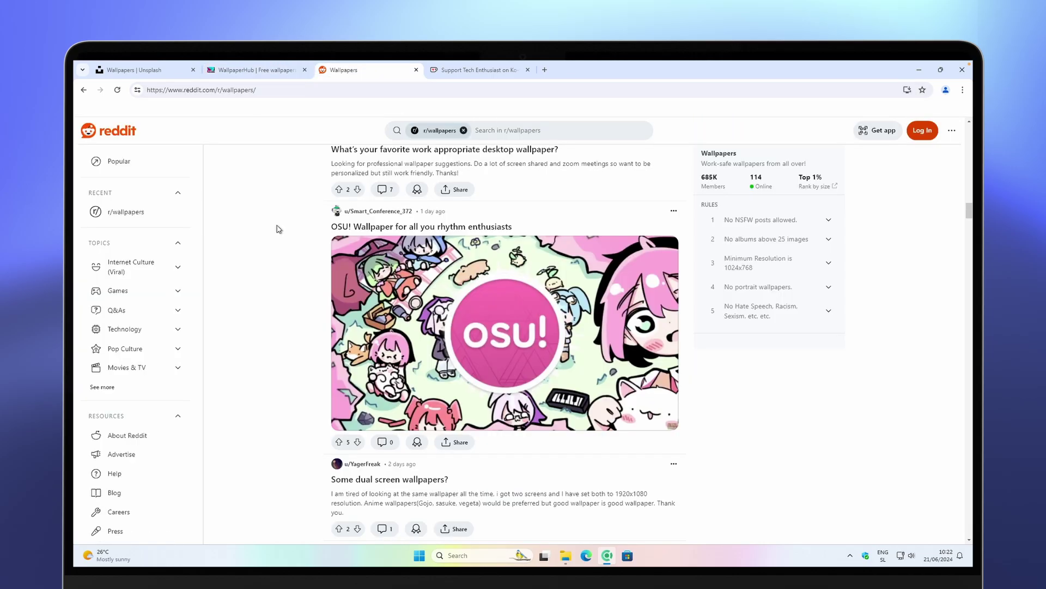
scroll(279, 263, "up", 20)
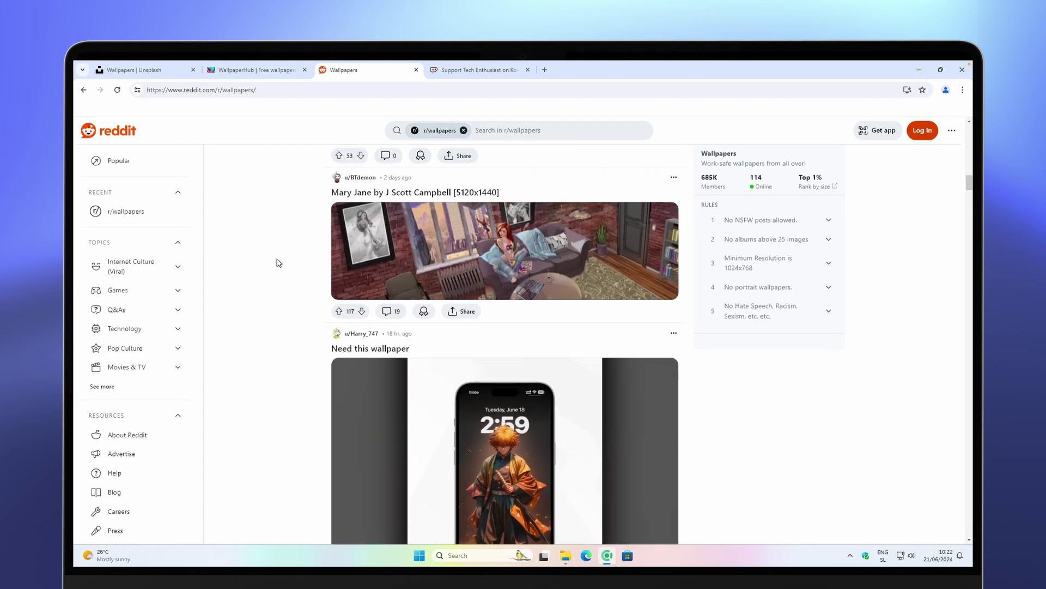
scroll(279, 264, "down", 15)
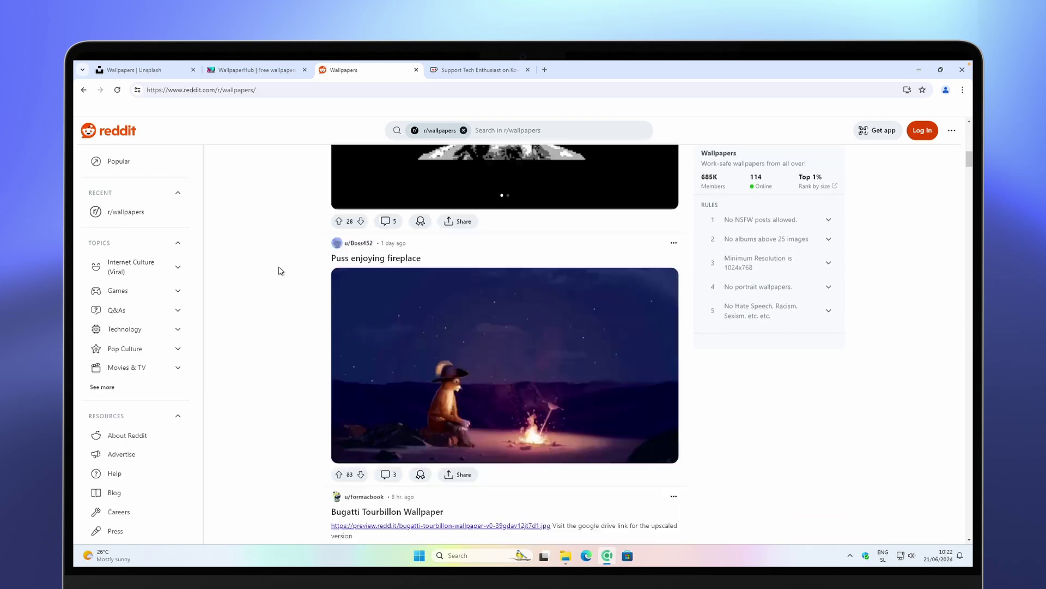
scroll(279, 271, "down", 15)
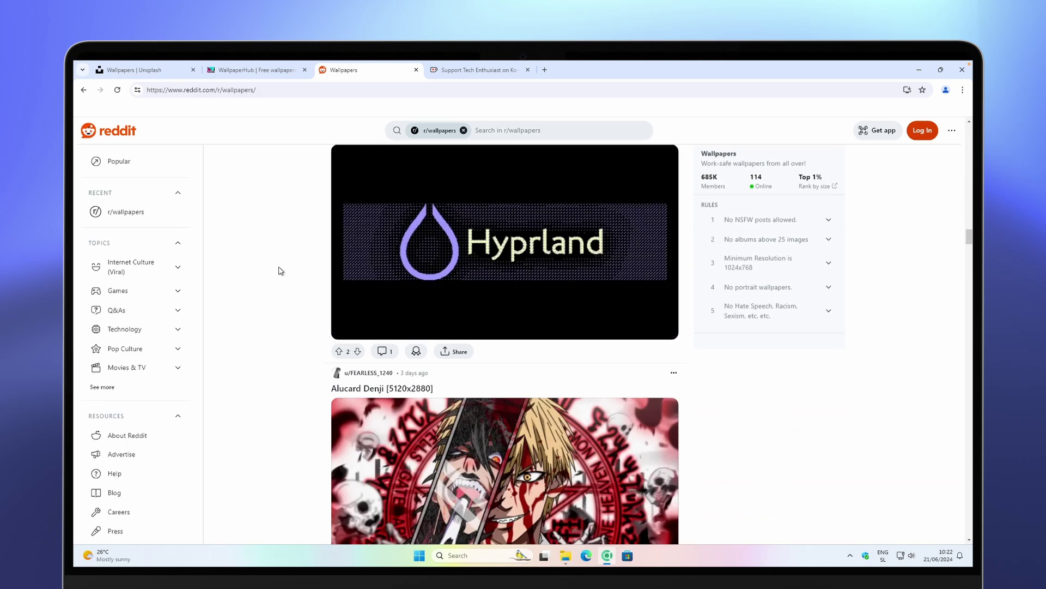
scroll(279, 271, "down", 20)
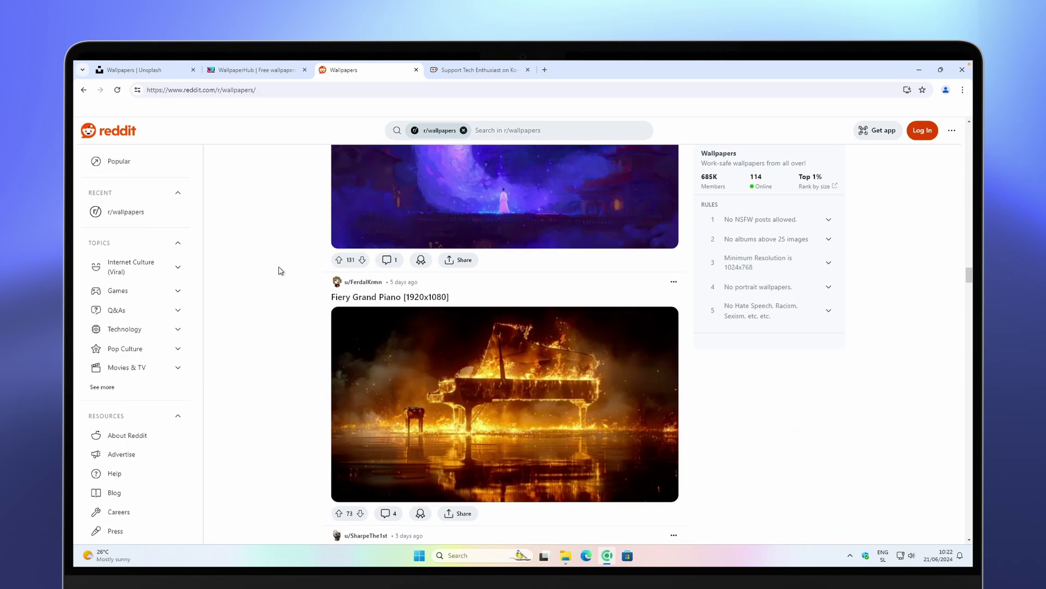
scroll(279, 271, "down", 15)
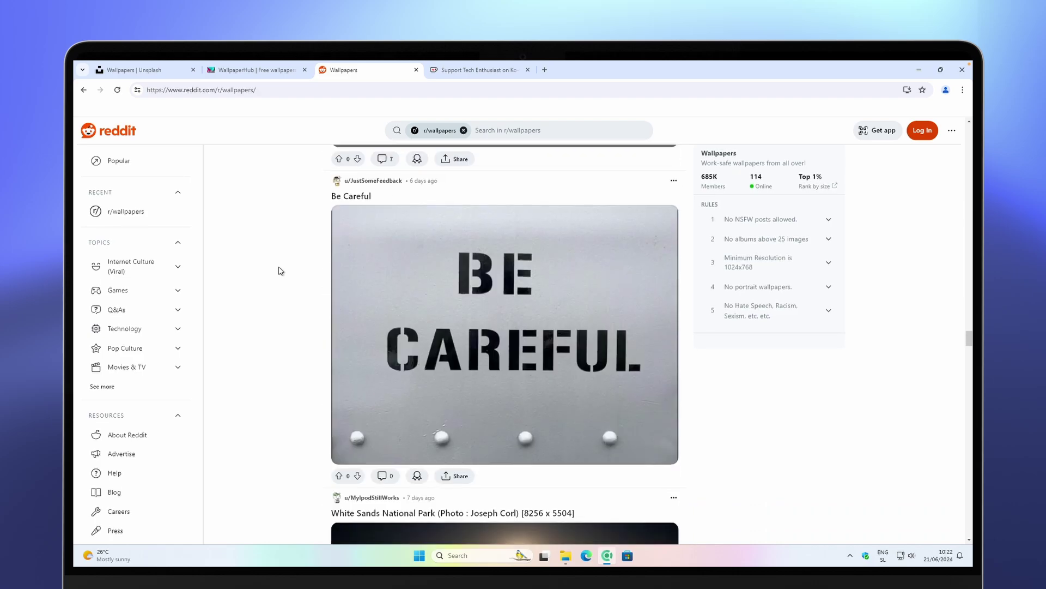
left_click(275, 96)
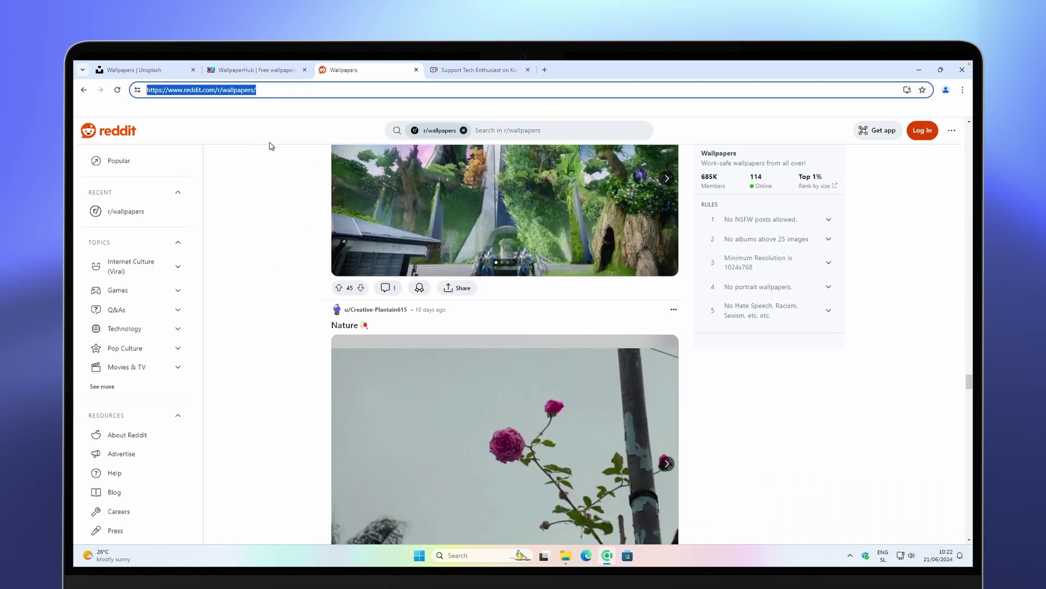
left_click(374, 113)
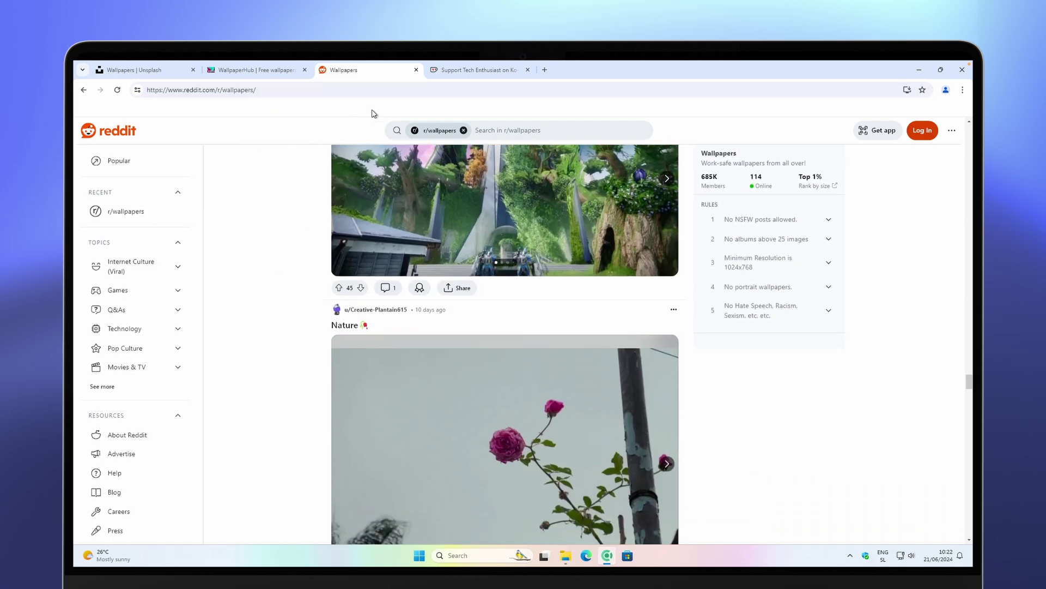
left_click(449, 73)
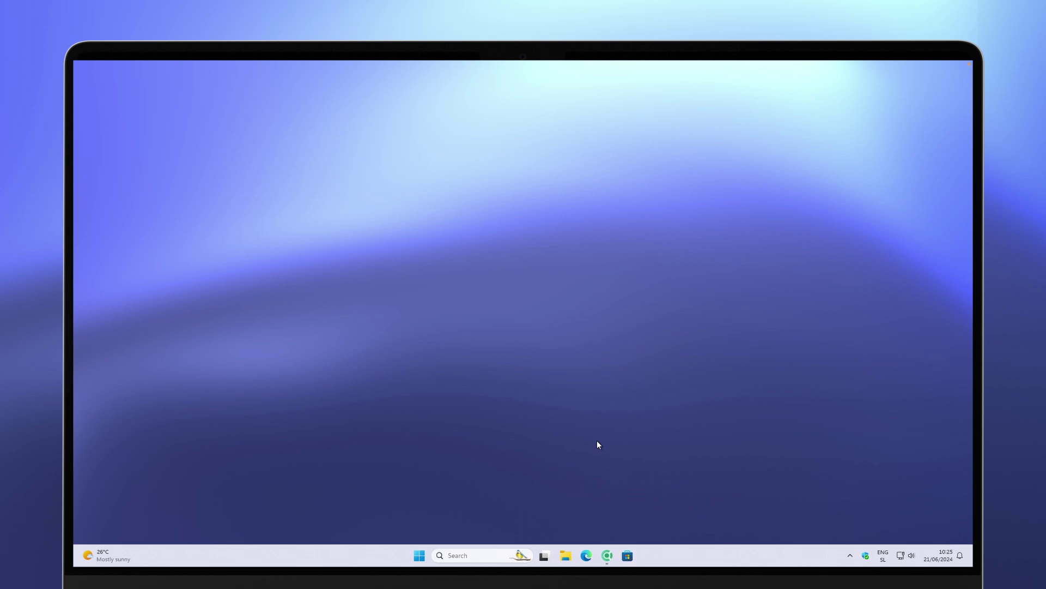
- Switch to the web browser and look through the Rainmeter home page, Mond theme, MontereyRainmeter repository and DeviantArt Rainmeter results
left_click(607, 554)
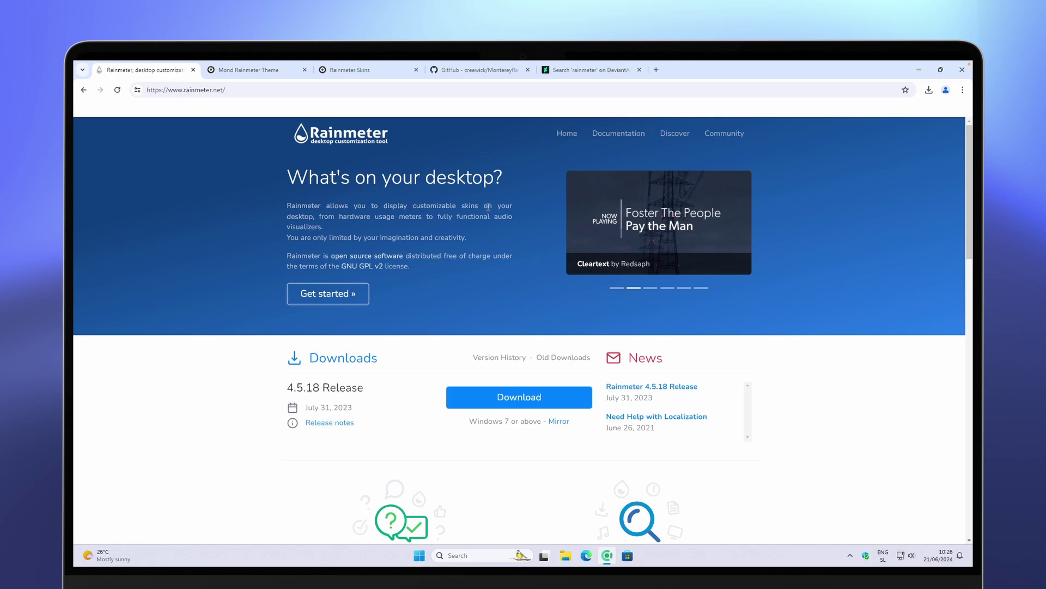
left_click(264, 70)
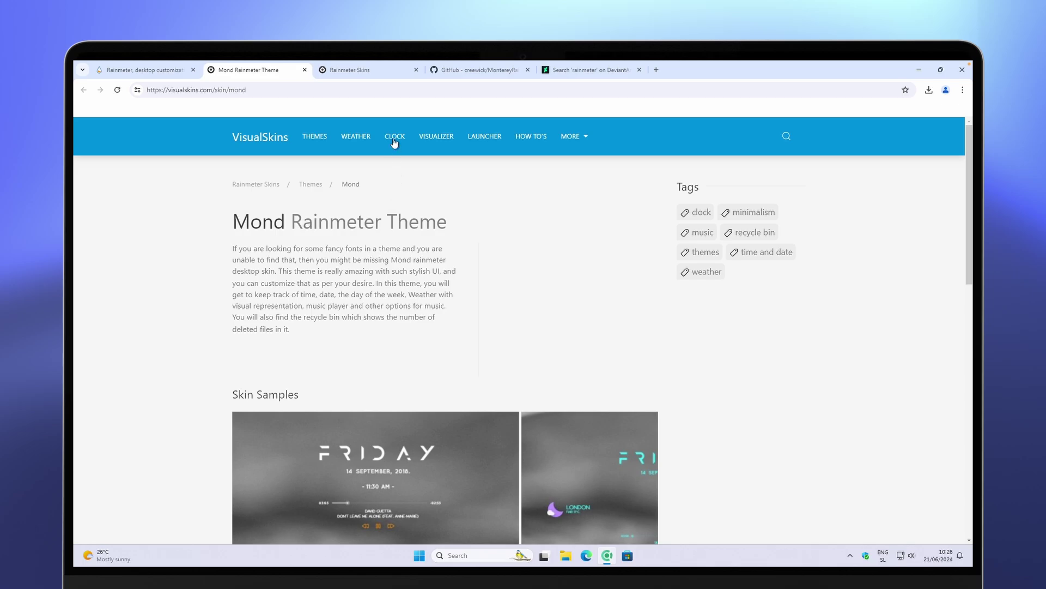
left_click(478, 70)
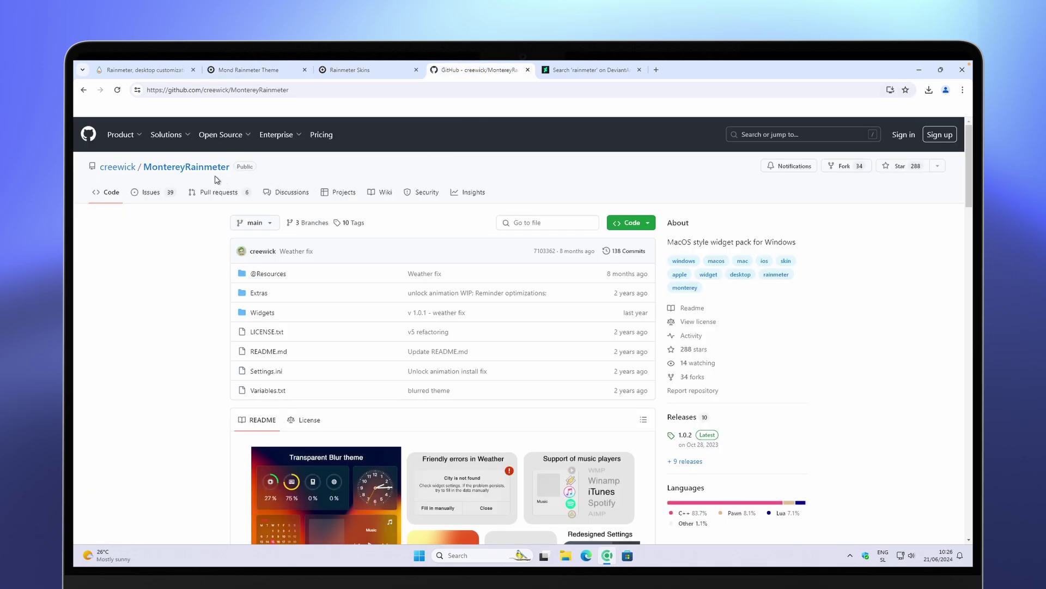
scroll(204, 274, "down", 3)
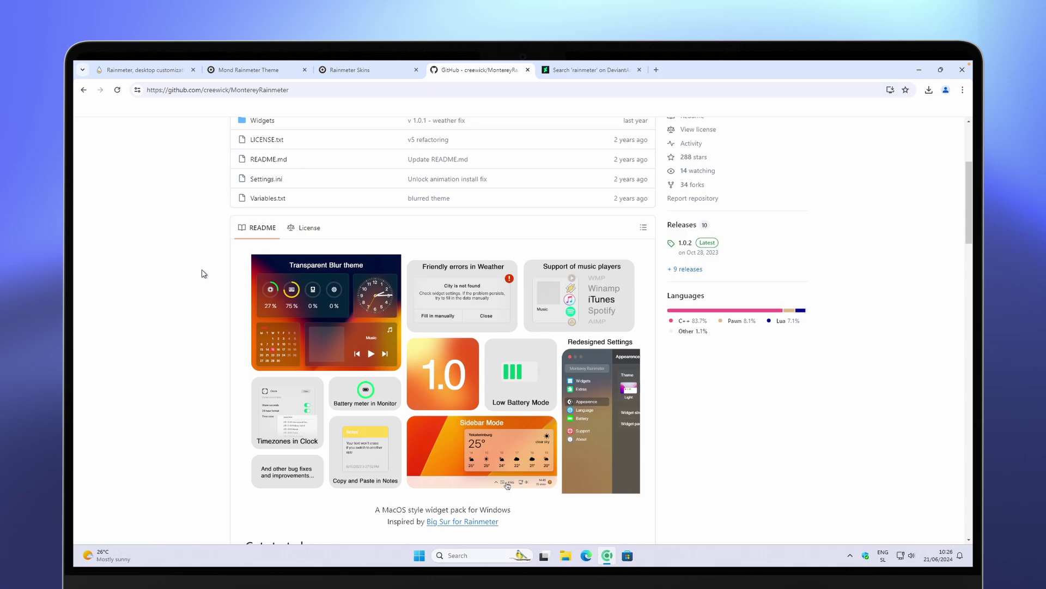
left_click(584, 71)
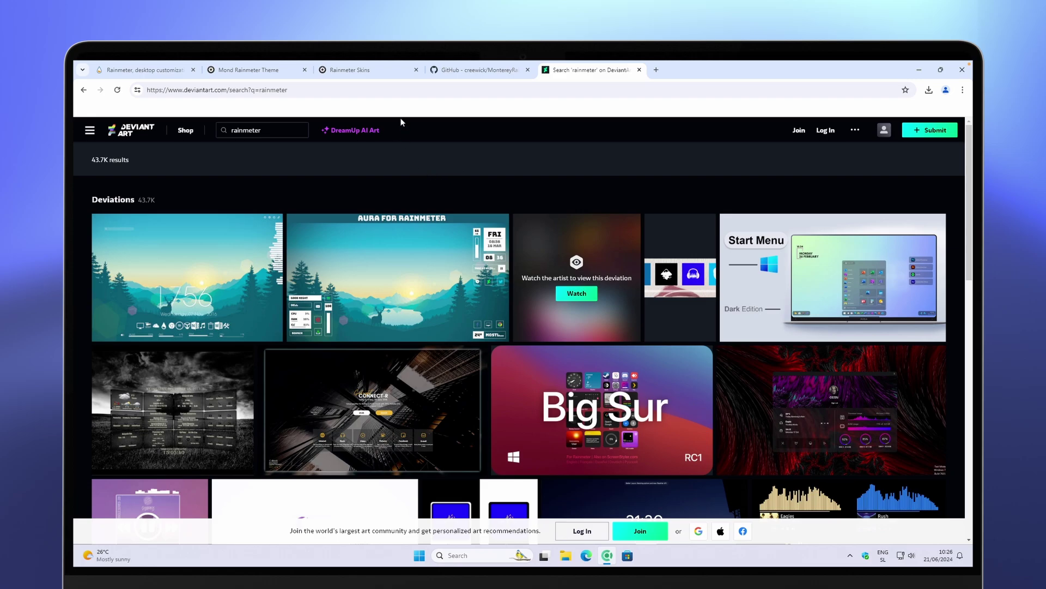
- Download the Mond Rainmeter theme from VisualSkins, saving mond.rmskin in the Downloads folder, and open the recent download history
left_click(269, 72)
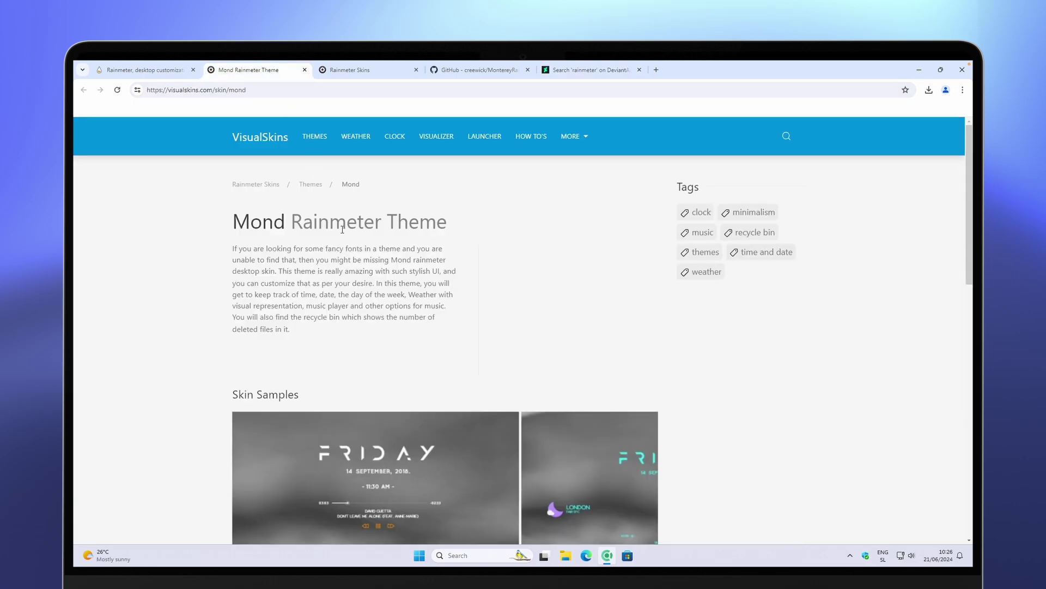
scroll(343, 229, "down", 5)
scroll(342, 227, "up", 5)
left_click(262, 89)
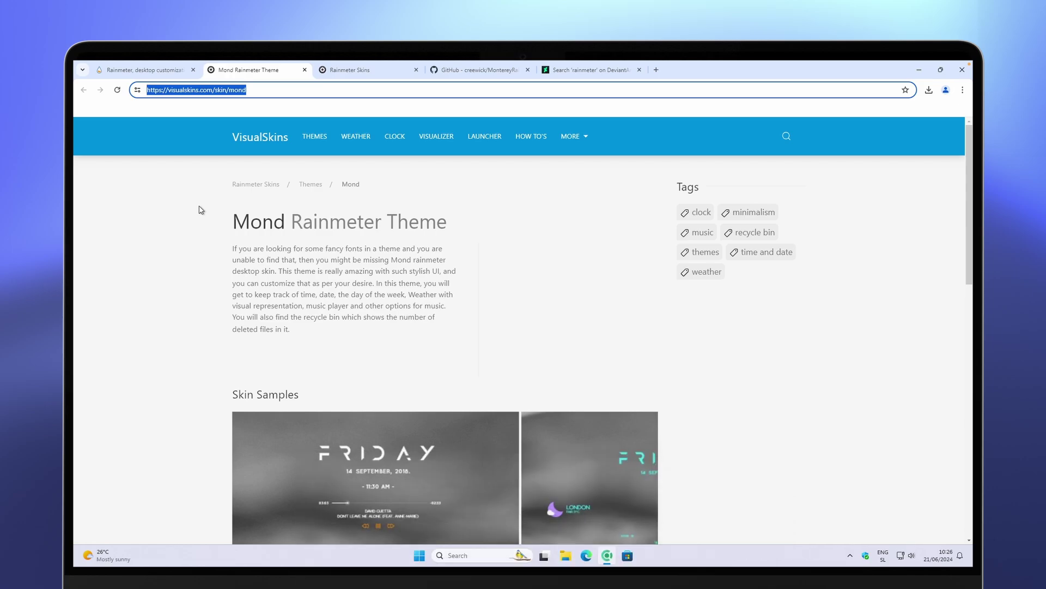
scroll(208, 216, "down", 7)
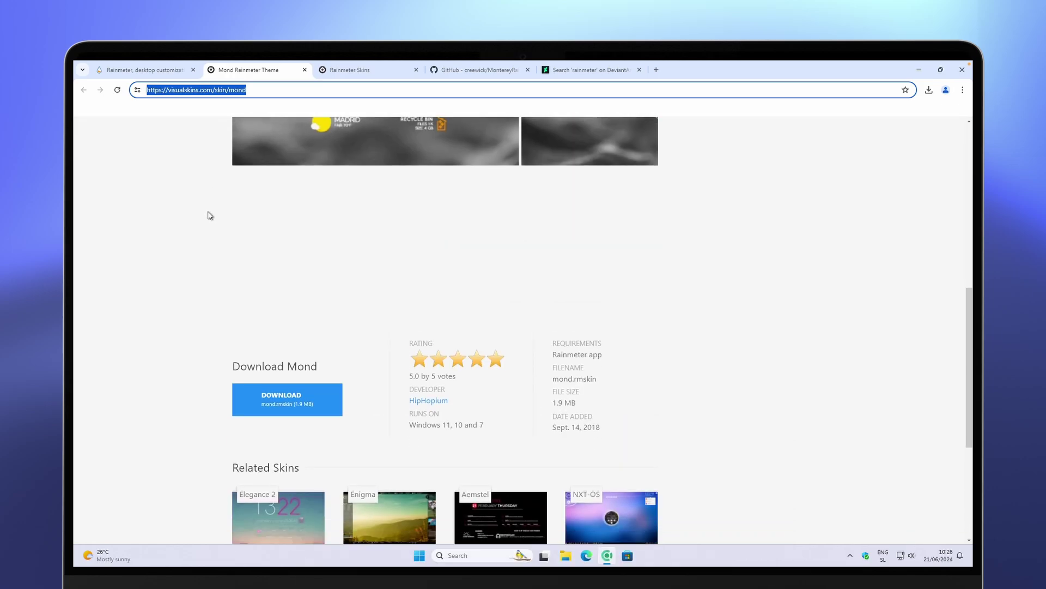
left_click(330, 356)
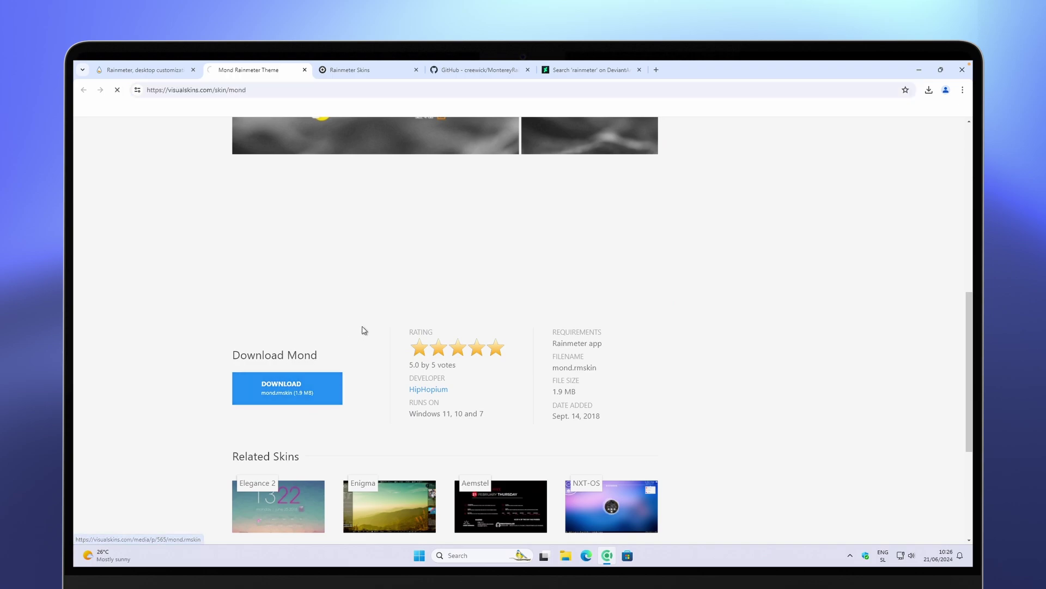
left_click(439, 297)
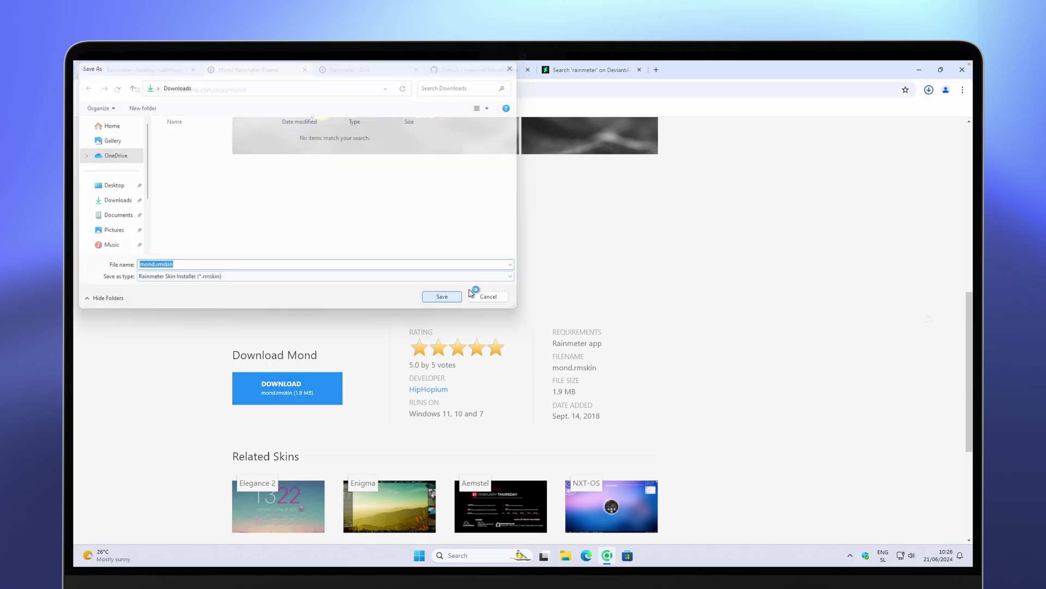
left_click(929, 90)
left_click(929, 90)
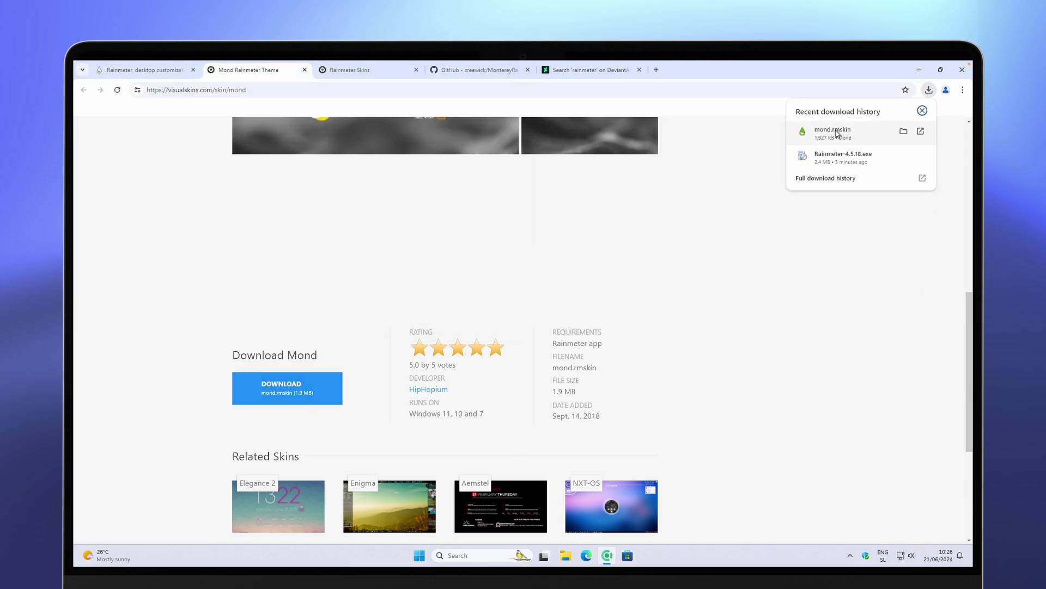
- Install the Mond skin and layout from mond.rmskin in the Downloads folder and close the skin's settings and File Explorer
left_click(851, 555)
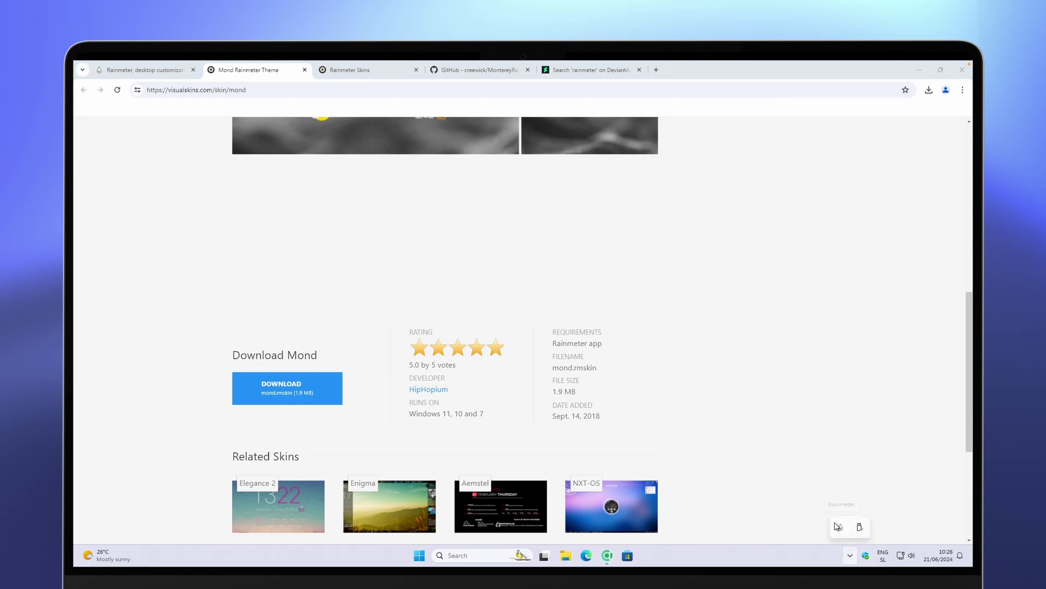
left_click(565, 555)
left_click(285, 332)
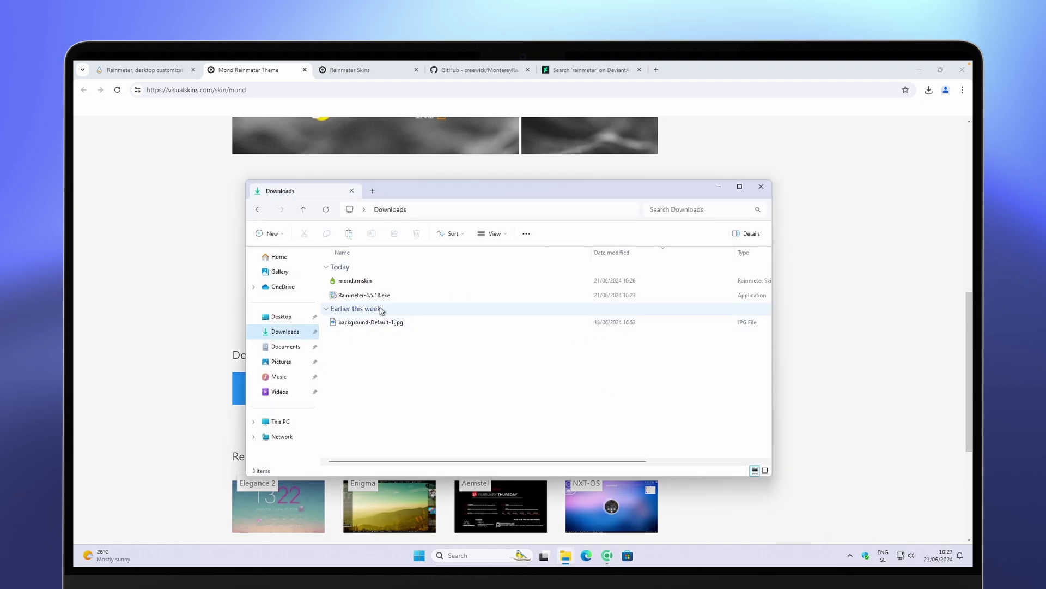
double_click(383, 280)
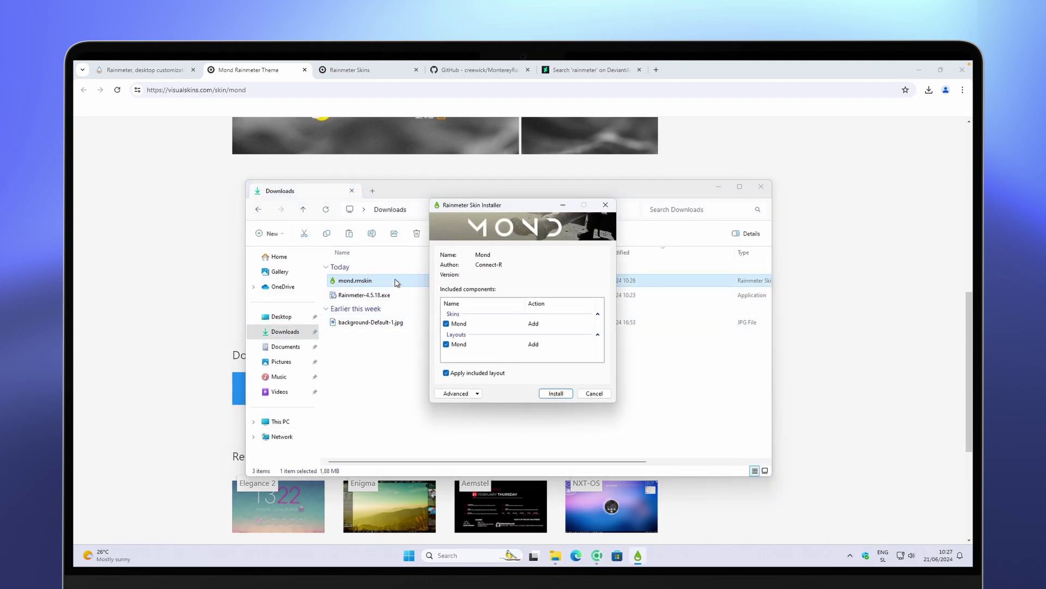
left_click(557, 393)
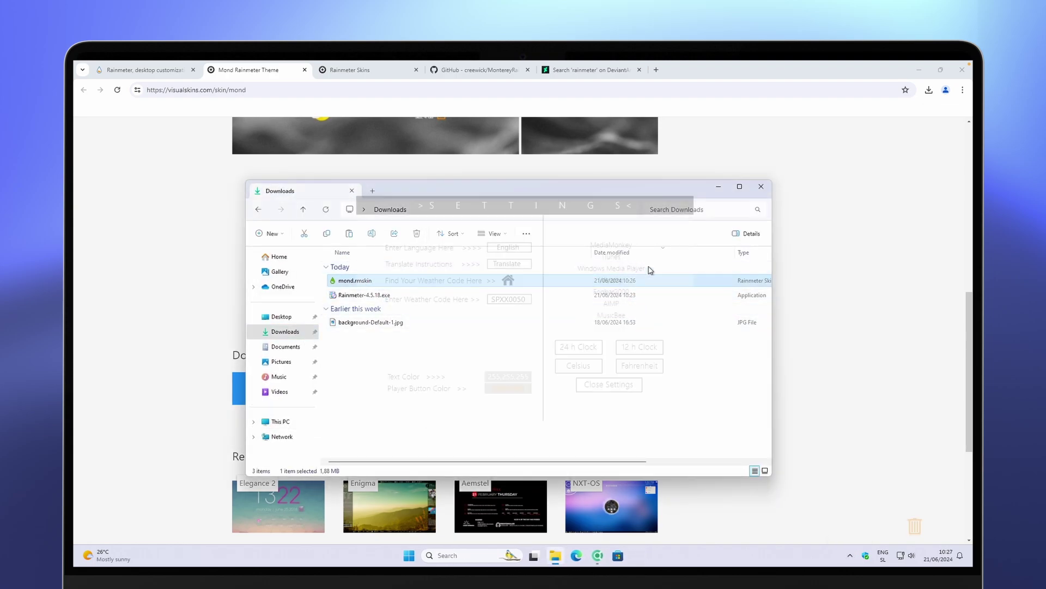
left_click(617, 387)
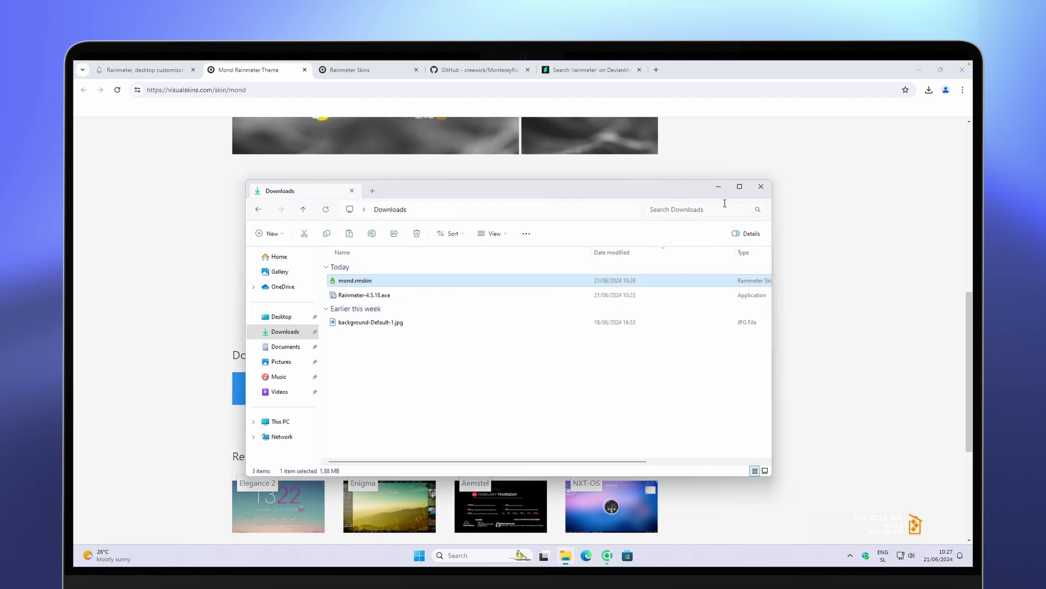
left_click(758, 190)
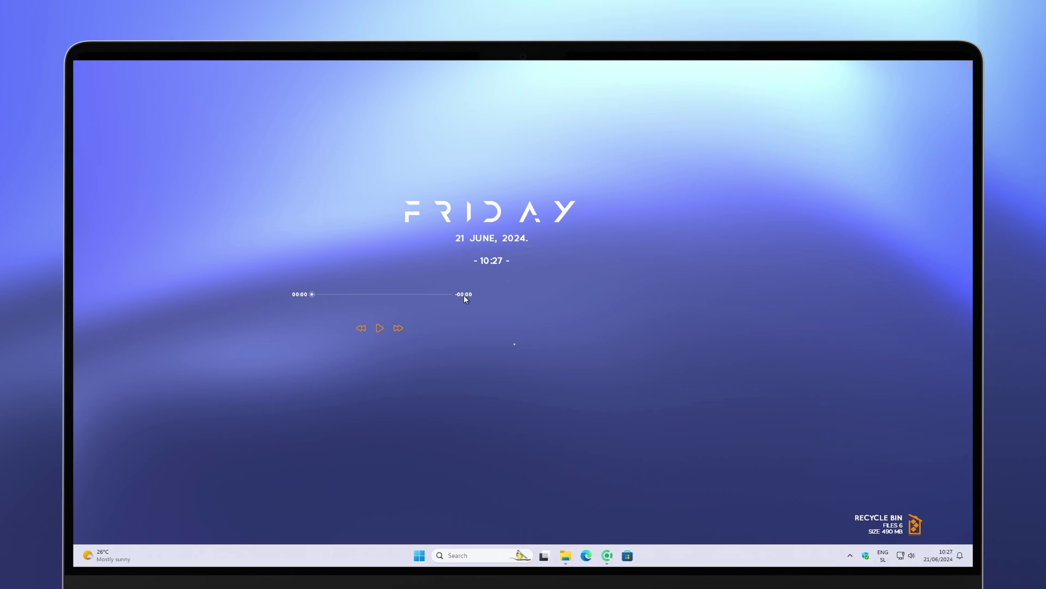
- Move the Mond date and clock skin higher on the desktop and unload the music player, small dot and Recycle Bin skins
left_click_drag(463, 293, 447, 315)
left_click_drag(507, 256, 529, 224)
right_click(451, 317)
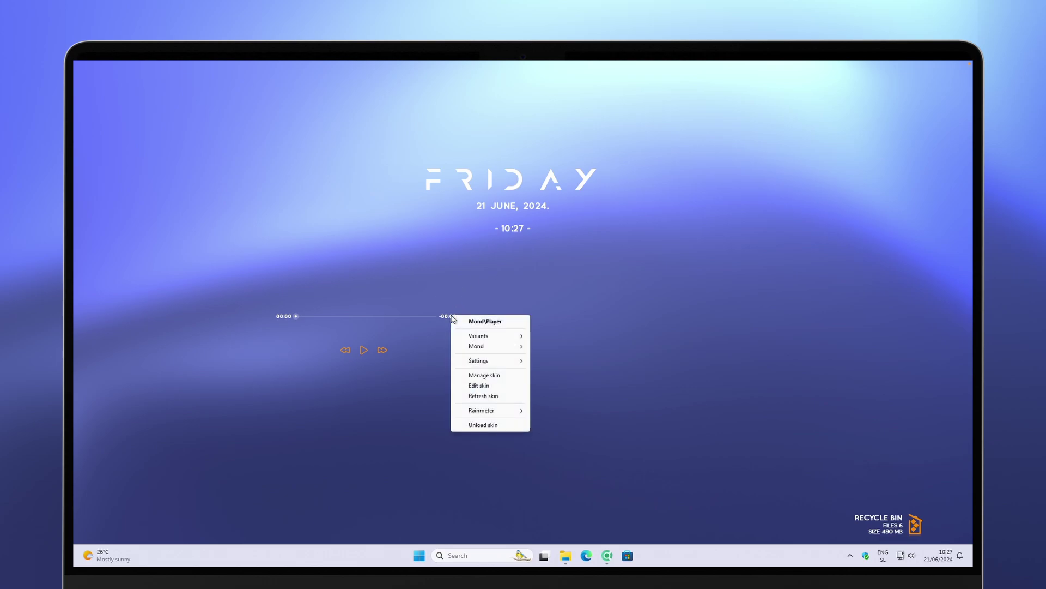
left_click(495, 429)
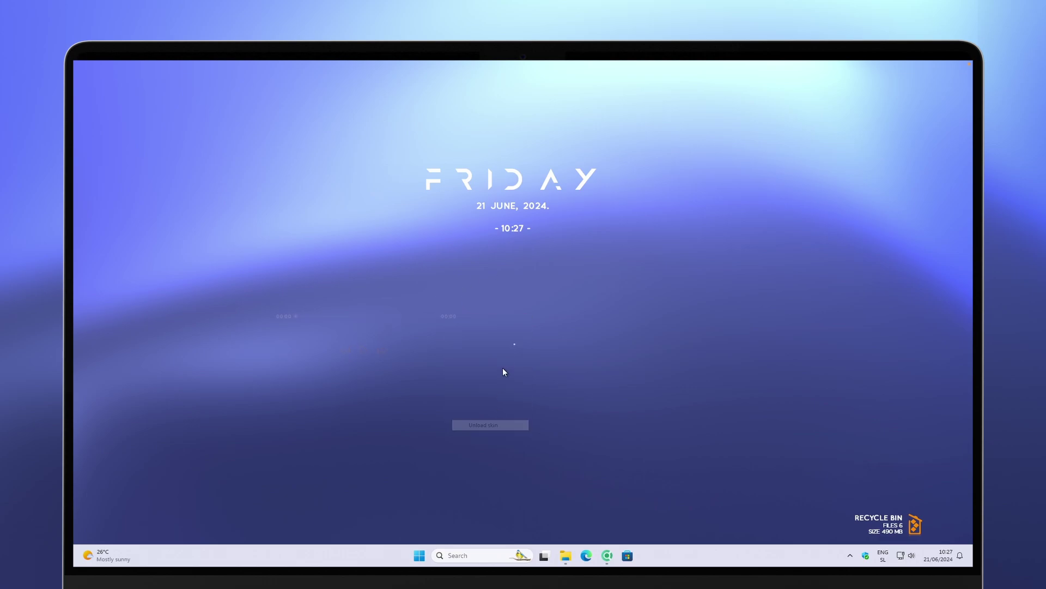
right_click(514, 344)
left_click(554, 451)
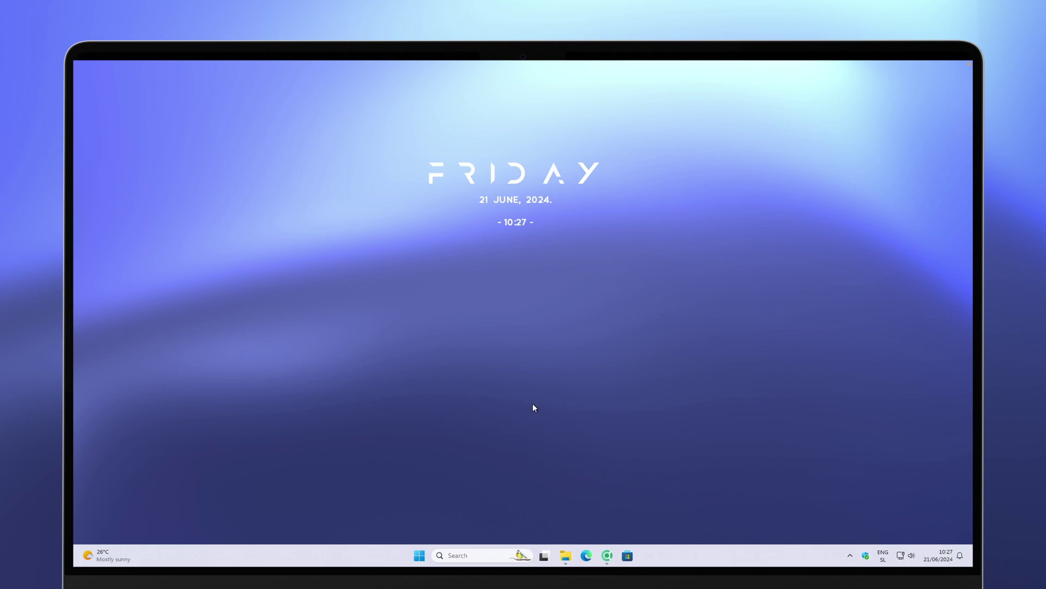
- Search Windows for "mouse", open Mouse Properties from the pointer display or speed result, and show its pointer scheme settings
left_click(419, 556)
left_click(491, 221)
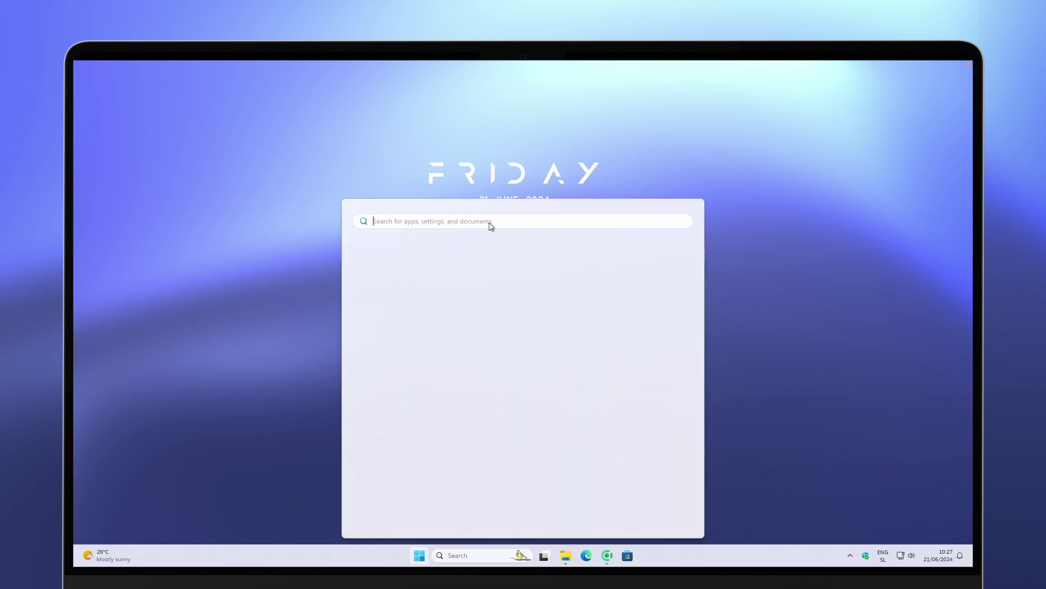
type("mouse")
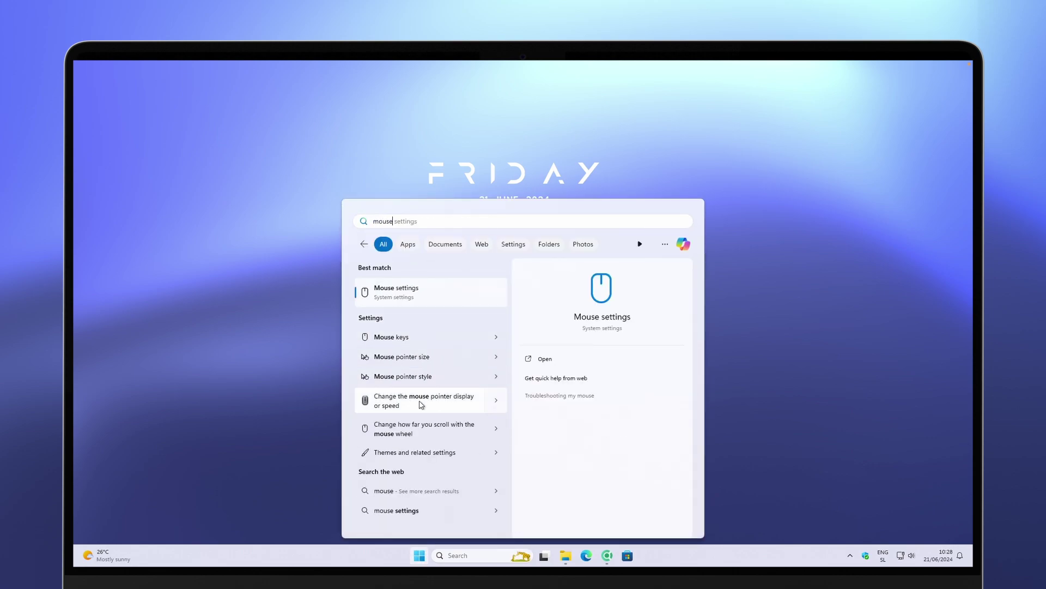
left_click(422, 407)
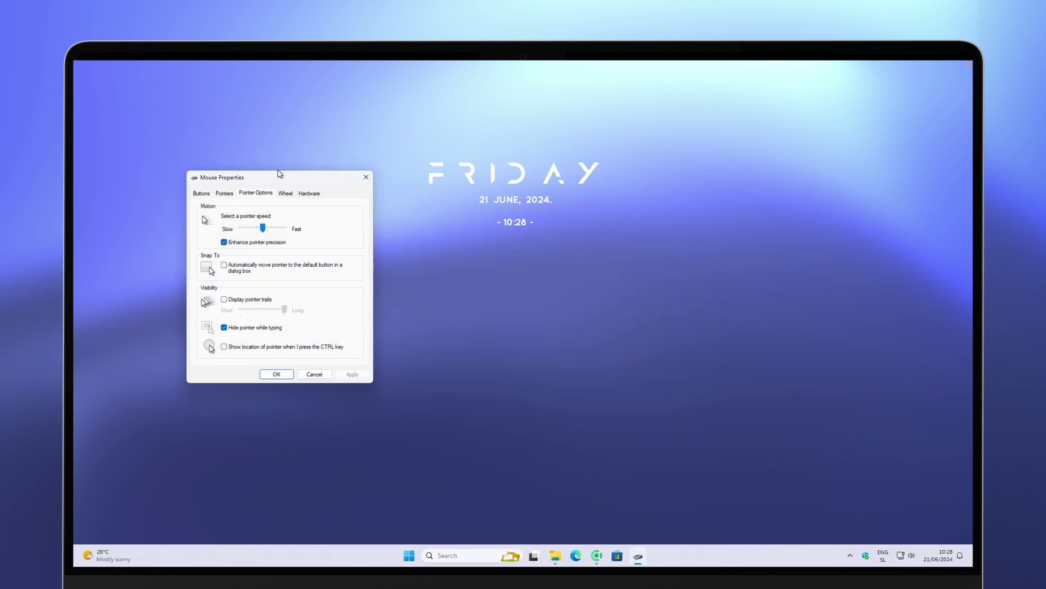
left_click_drag(313, 178, 524, 203)
left_click(436, 217)
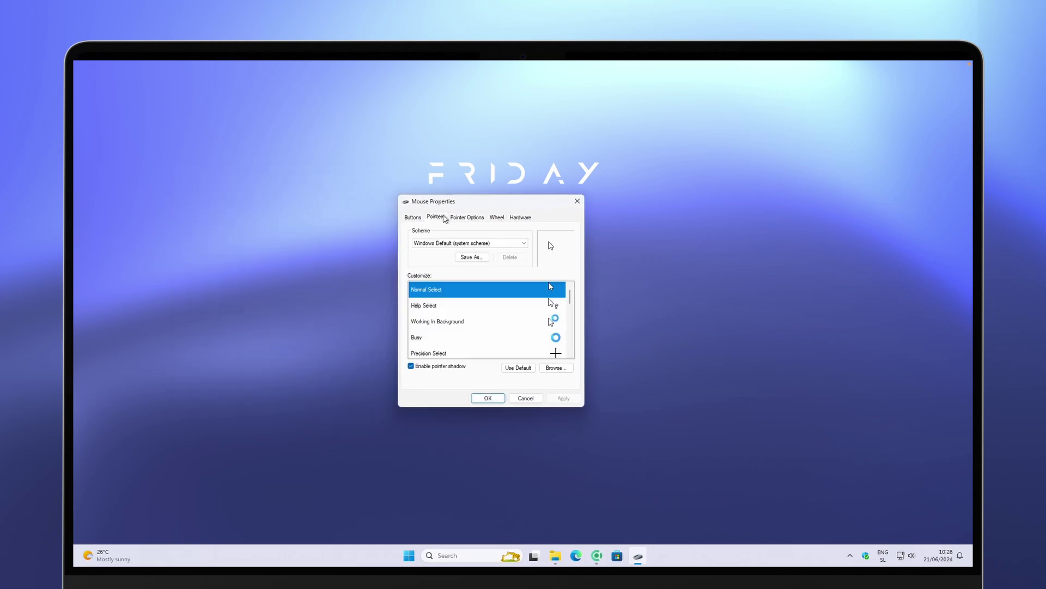
- Try the Windows Black (extra large) and Windows Inverted pointer schemes
left_click(468, 244)
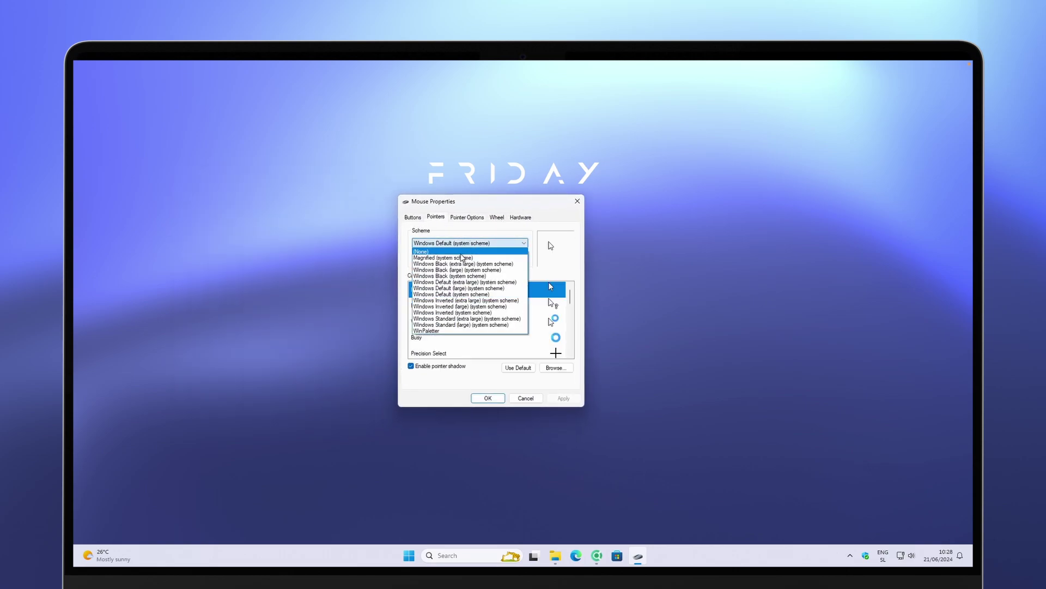
left_click(476, 264)
left_click(502, 243)
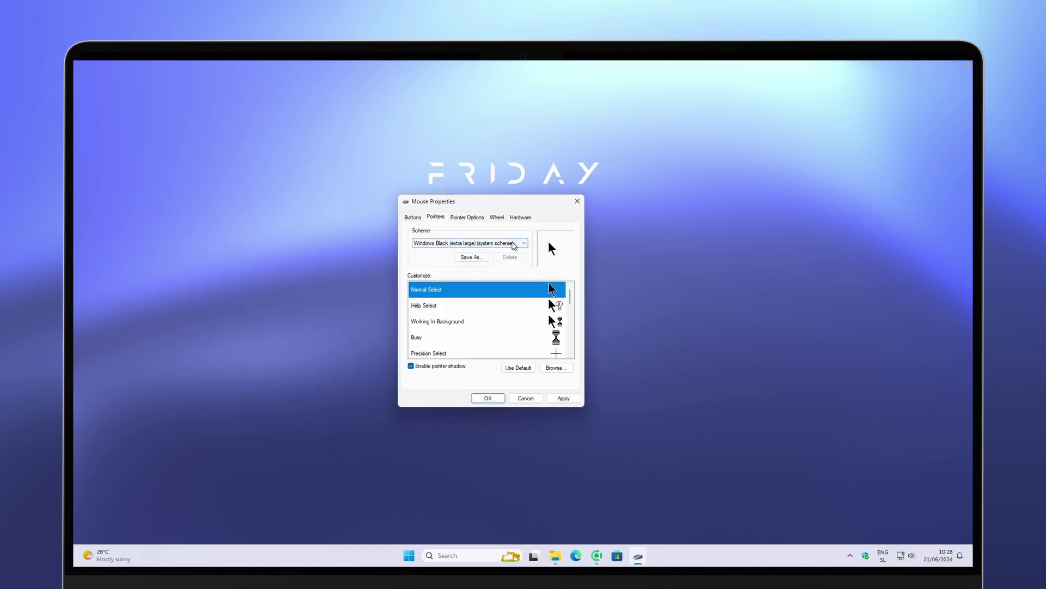
left_click(467, 312)
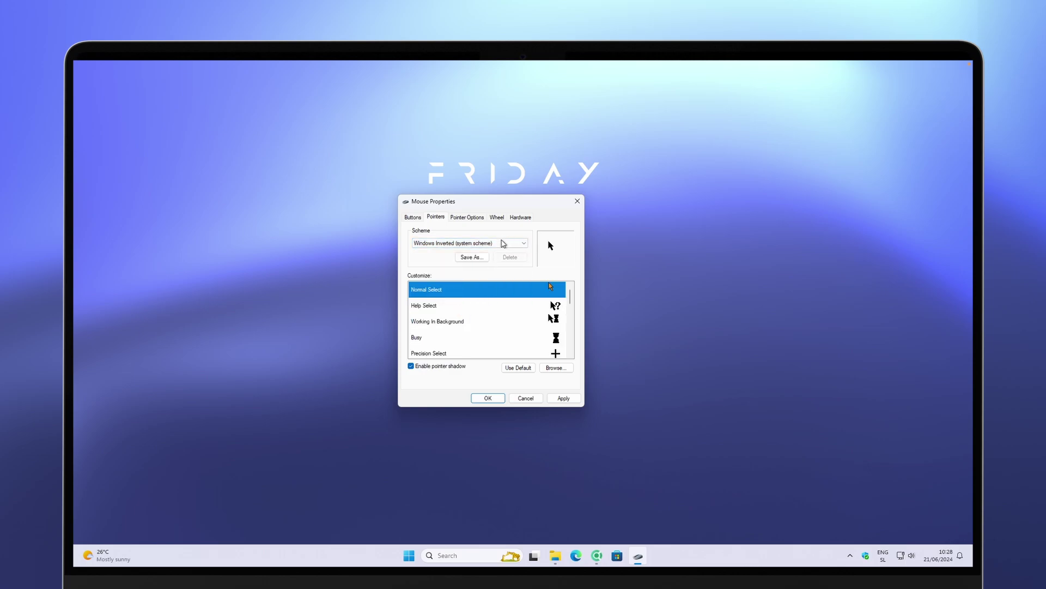
- Set the pointer scheme to Windows Default (extra large), apply it and close Mouse Properties
left_click(497, 244)
left_click(478, 282)
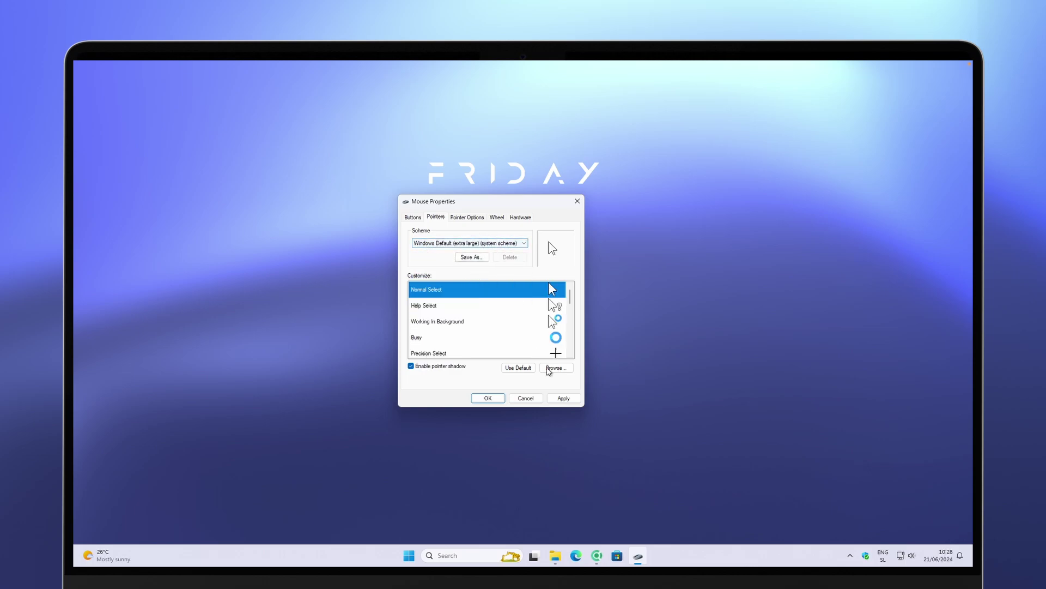
left_click(563, 397)
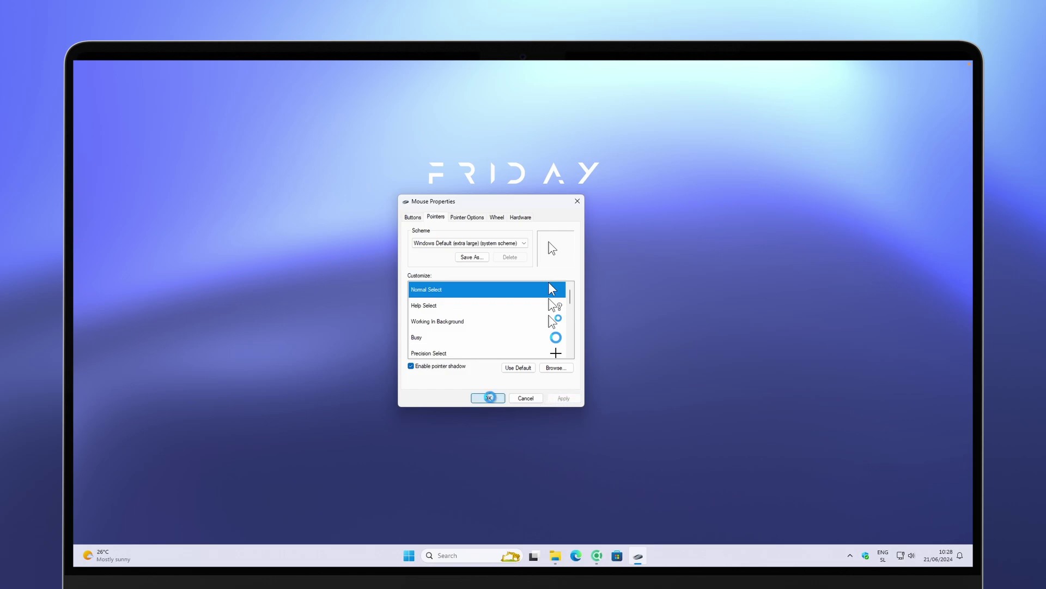
left_click(489, 398)
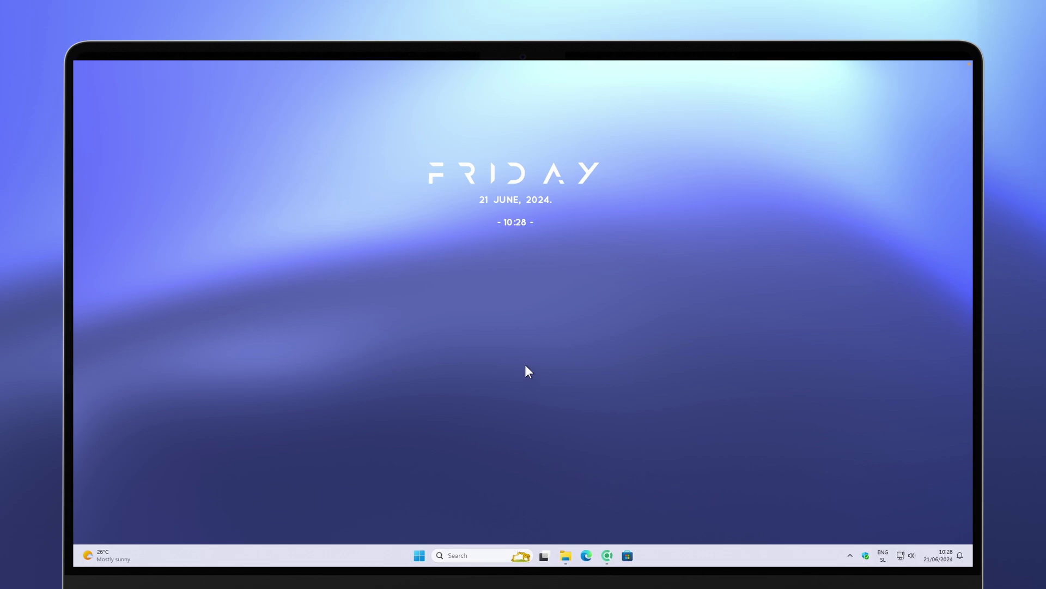
- Switch to the web browser, search DeviantArt for "cursor" and open the White Cursor page from the results
left_click(610, 554)
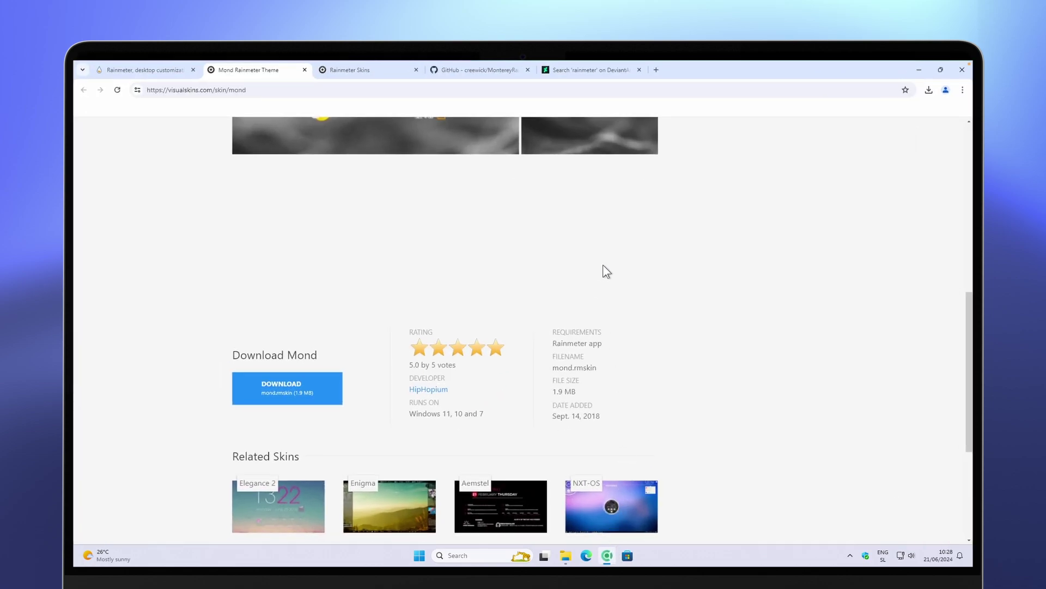
left_click(594, 72)
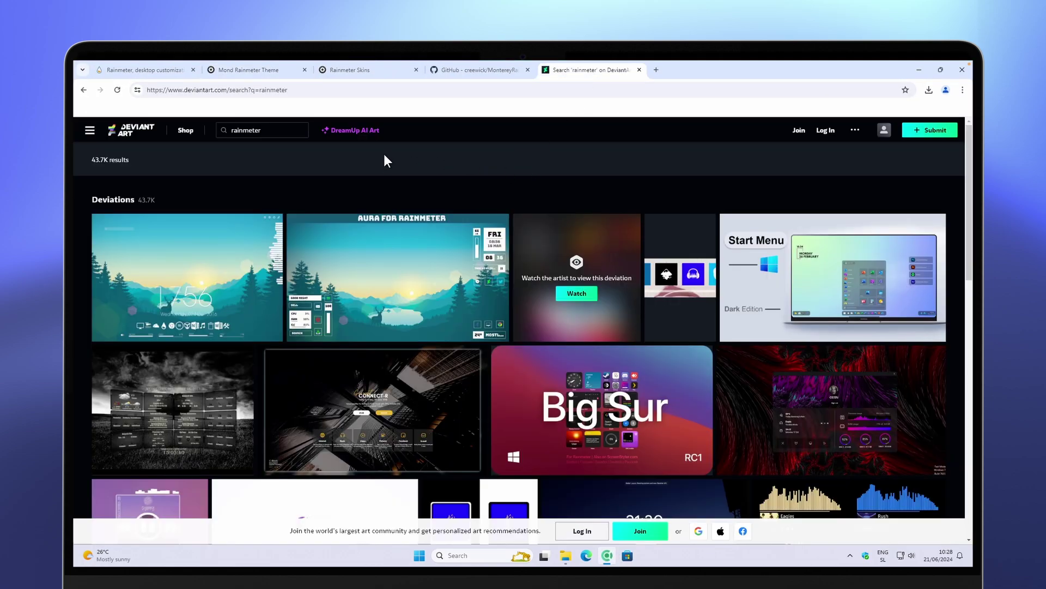
left_click(223, 132)
double_click(223, 131)
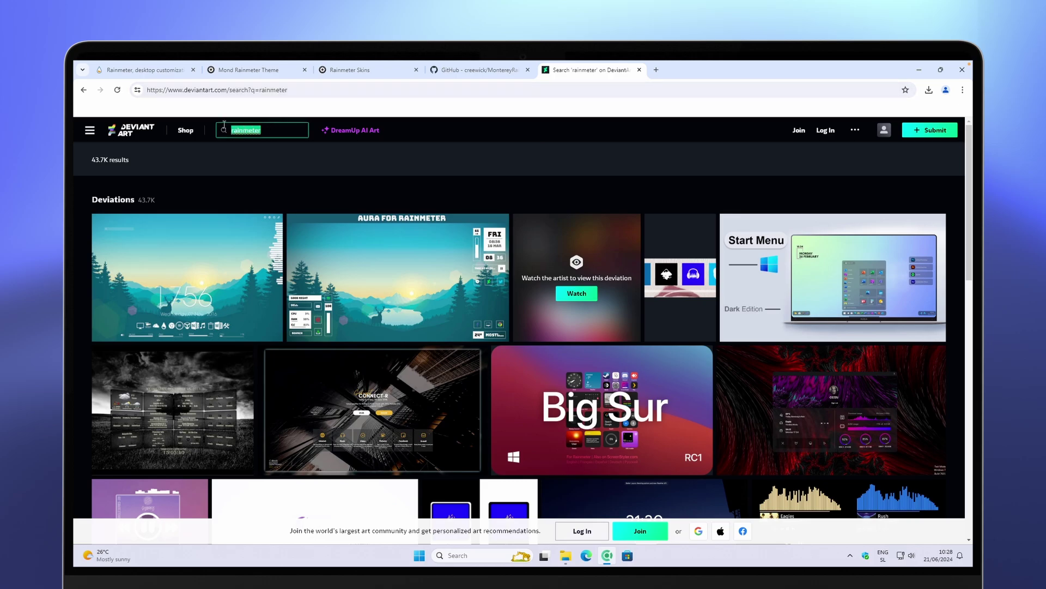
type("cursor")
key("Return")
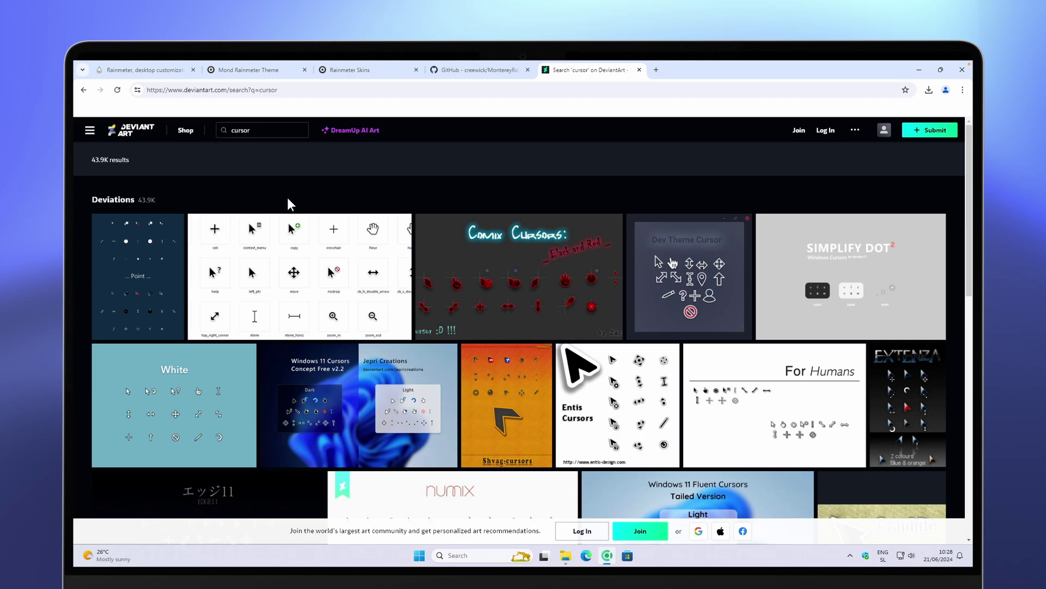
scroll(287, 197, "down", 2)
left_click(175, 316)
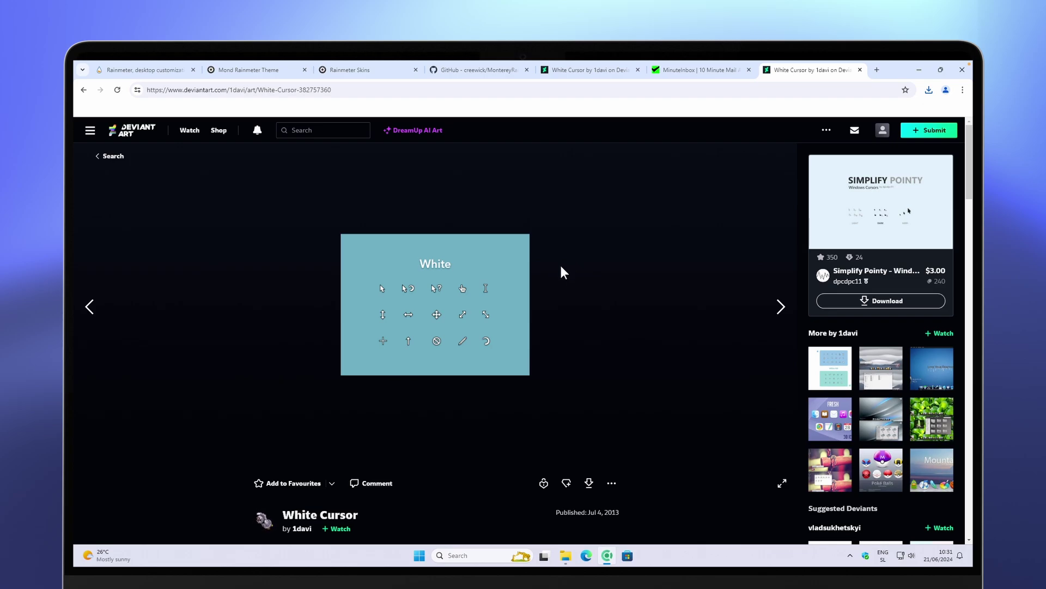
- Switch to the Downloads folder, minimize the browser, and open the White Cursor folder inside white_cursor_by_1davi_d6bvtgw
left_click(565, 556)
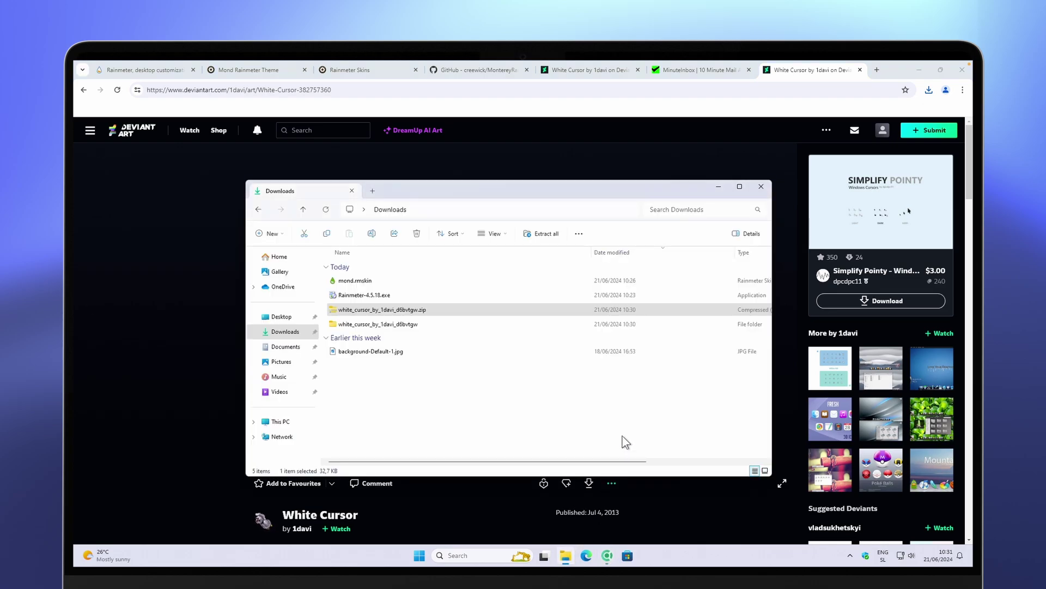
left_click(918, 70)
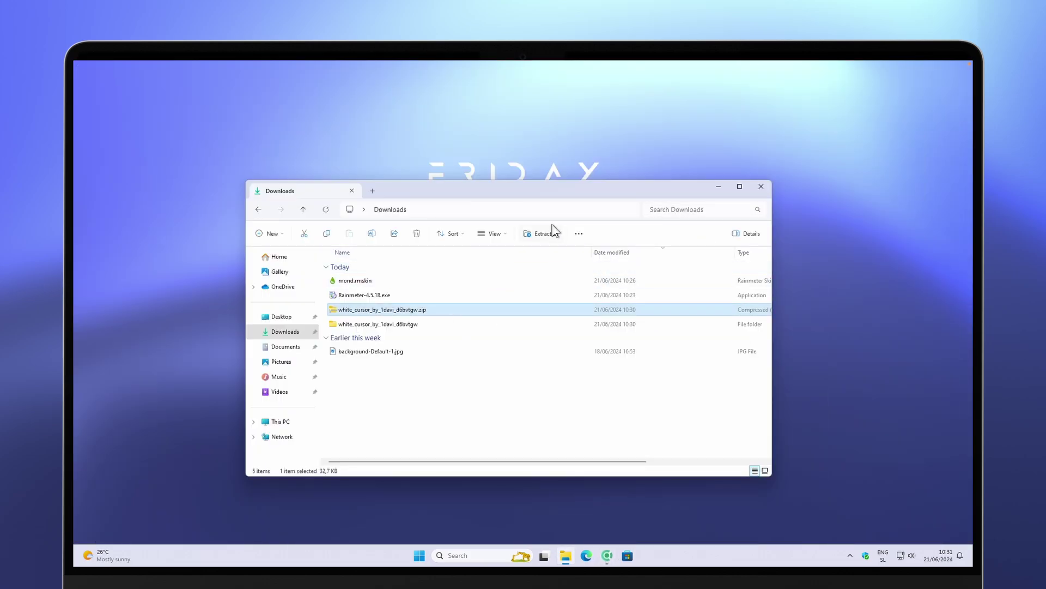
double_click(416, 325)
double_click(424, 282)
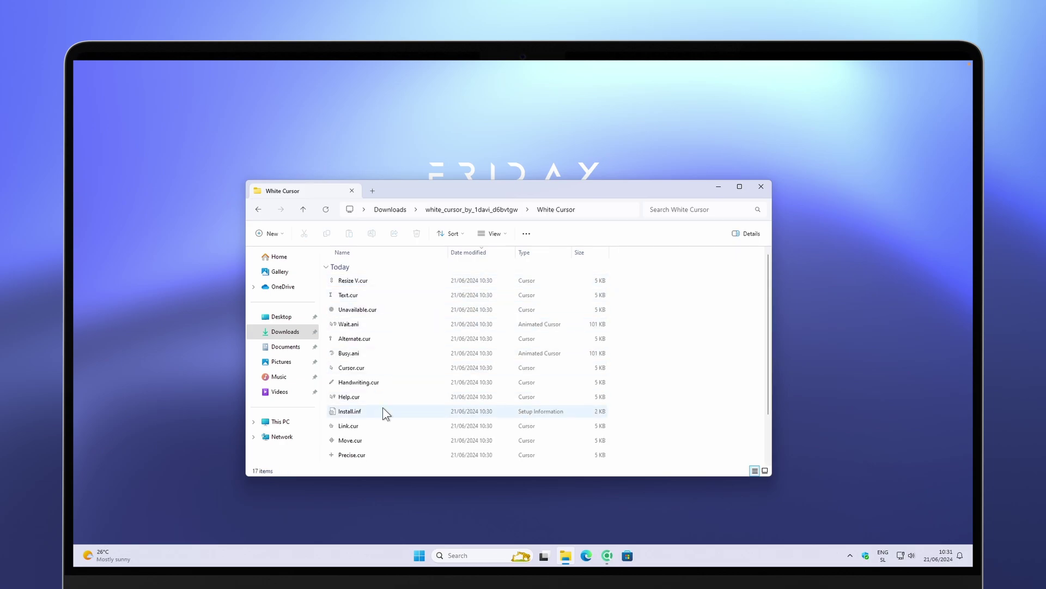
- Install the cursor set from Install.inf in the White Cursor folder, allowing the file and its changes to the device
left_click(368, 411)
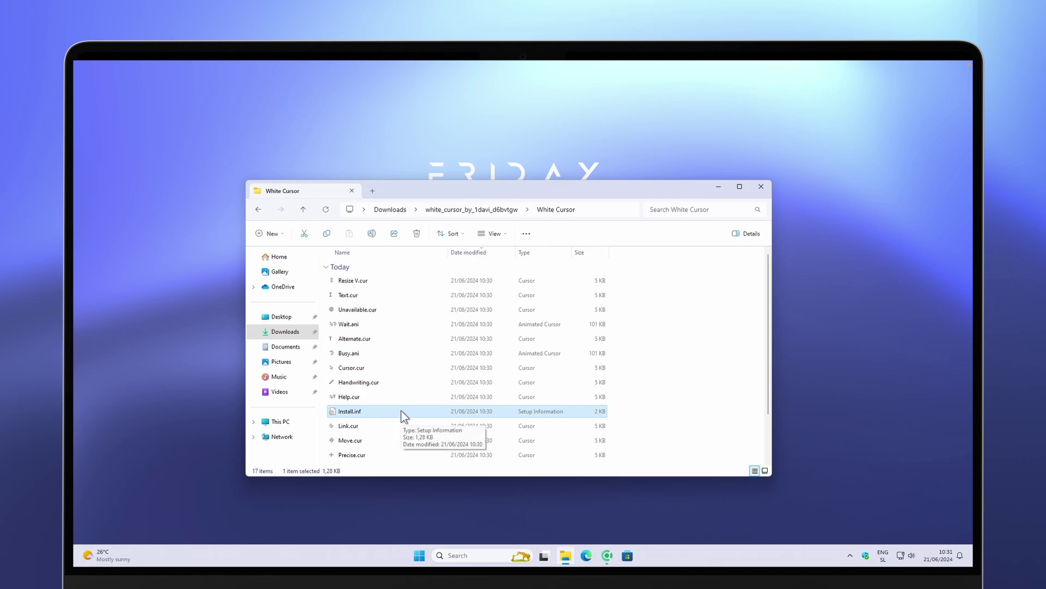
right_click(362, 410)
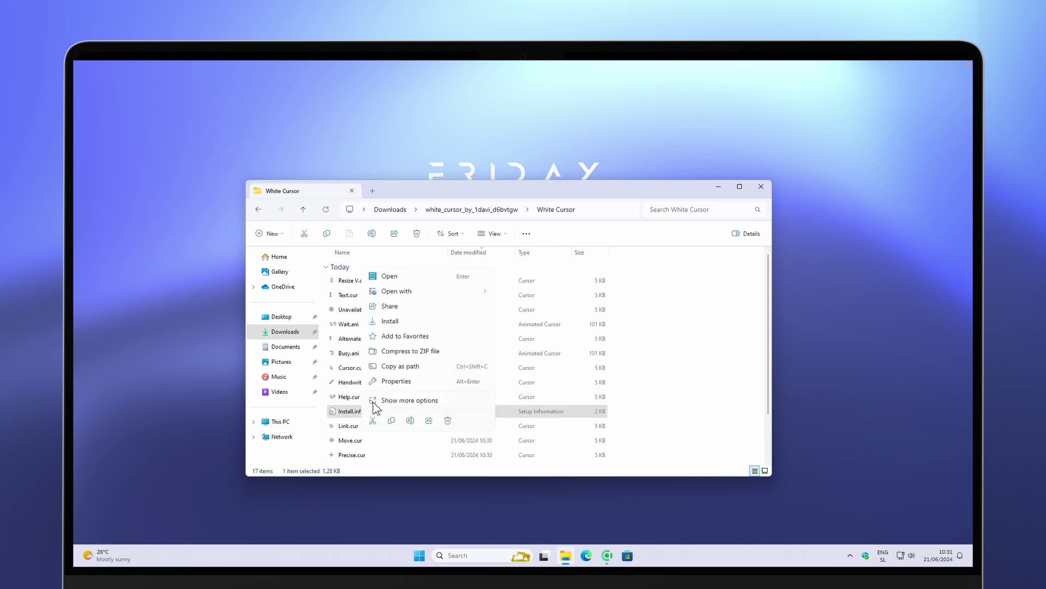
left_click(408, 321)
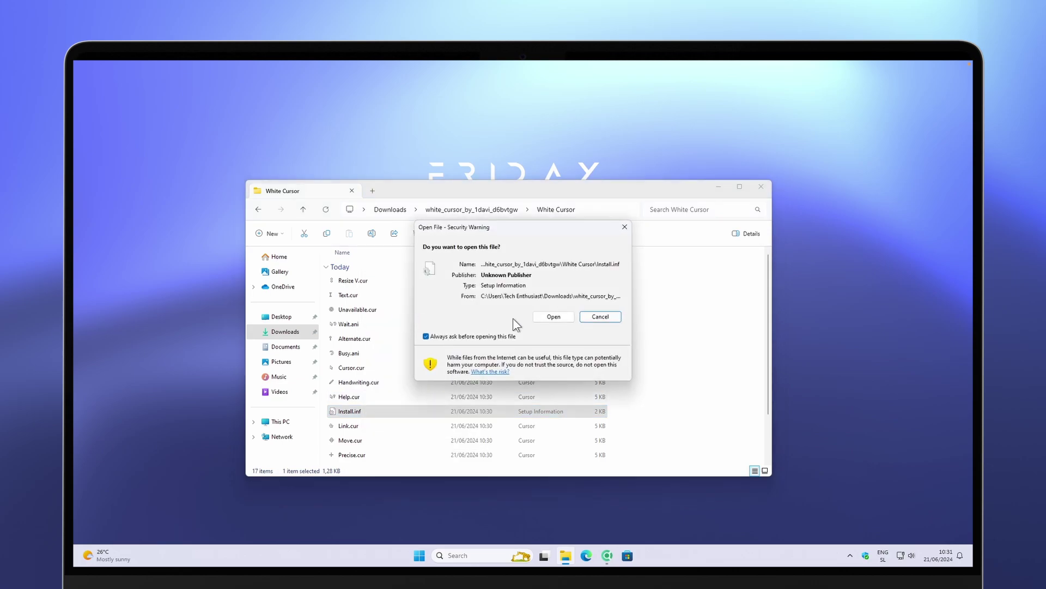
left_click(551, 315)
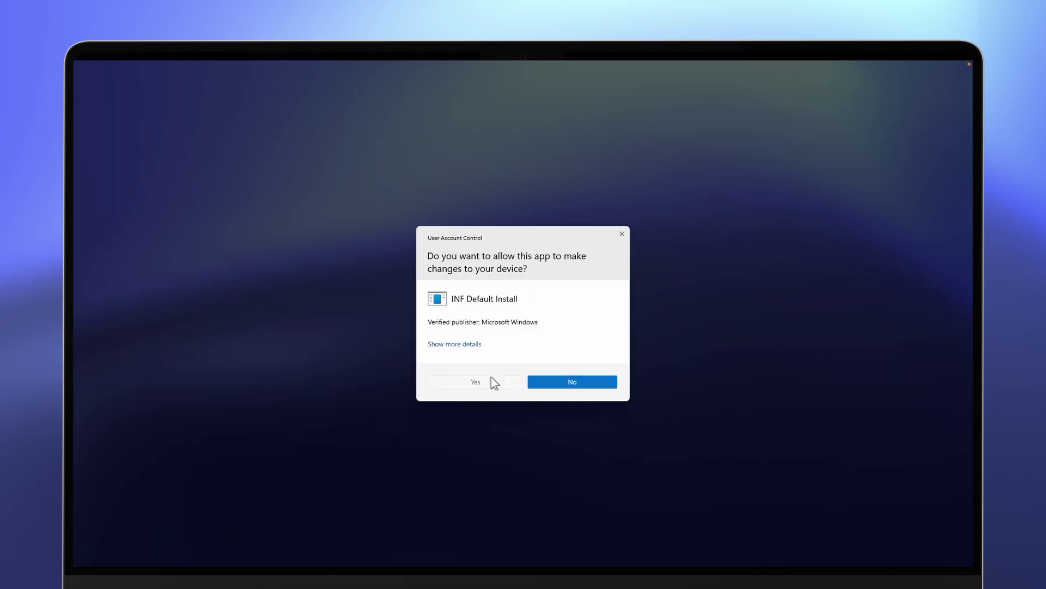
left_click(491, 377)
left_click(539, 339)
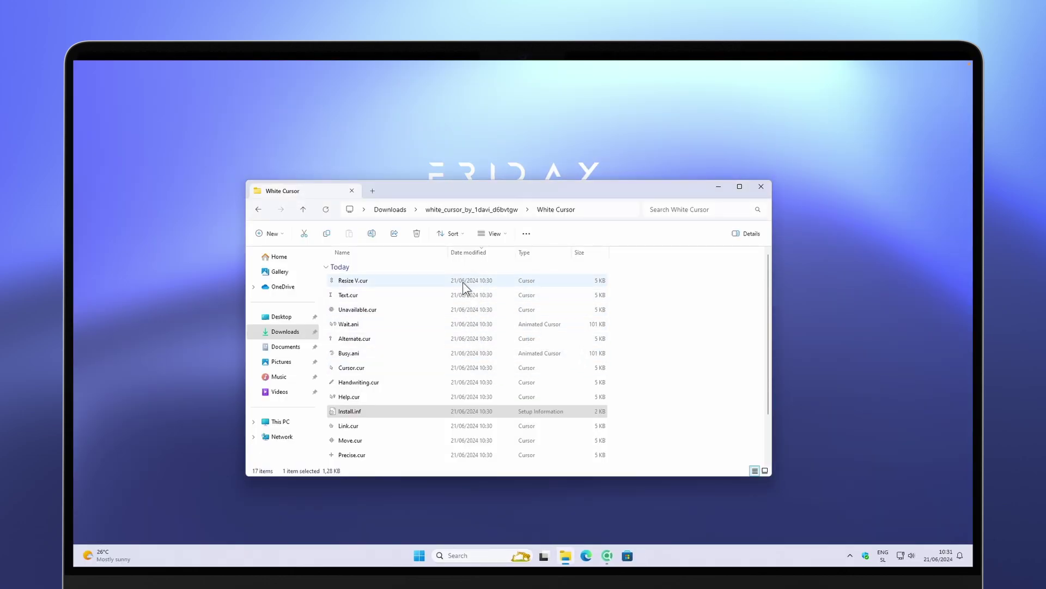
left_click(372, 410)
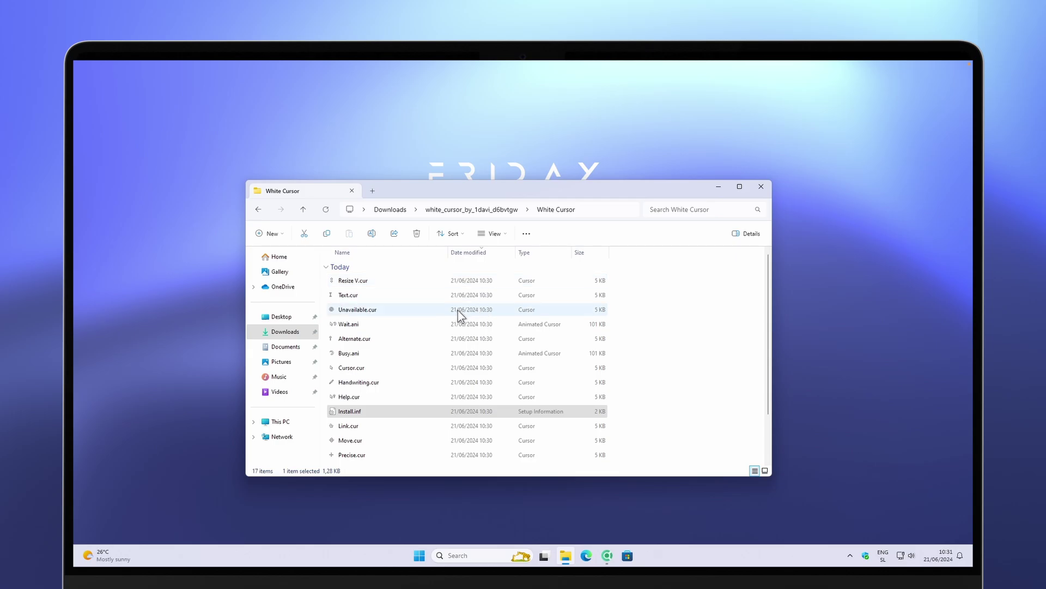
- Search Windows for "mou", open Mouse Properties from the pointer display or speed result, and show its pointer scheme settings
left_click(419, 555)
left_click(487, 220)
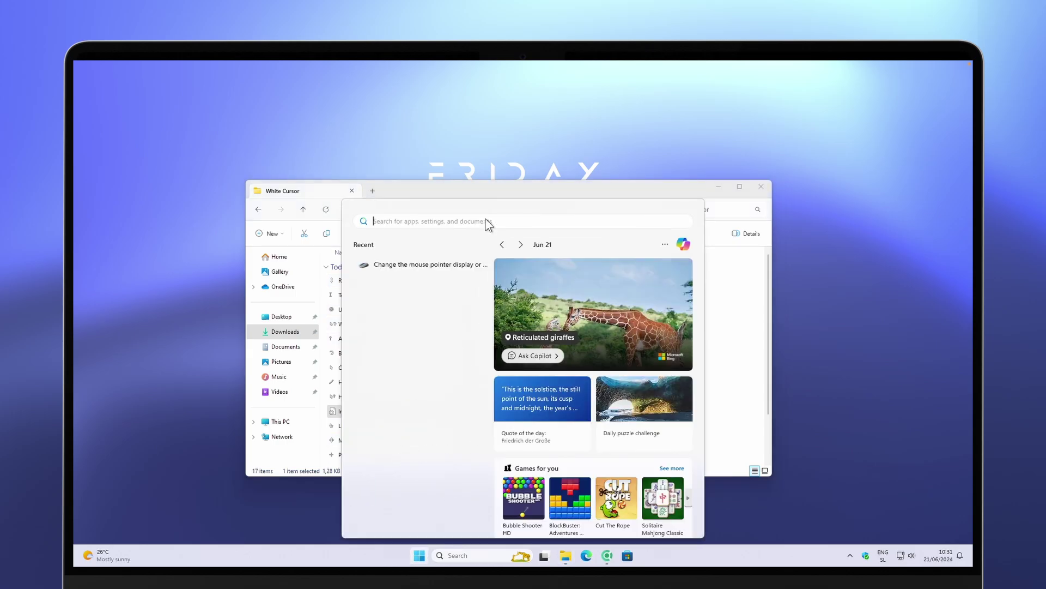
type("mou")
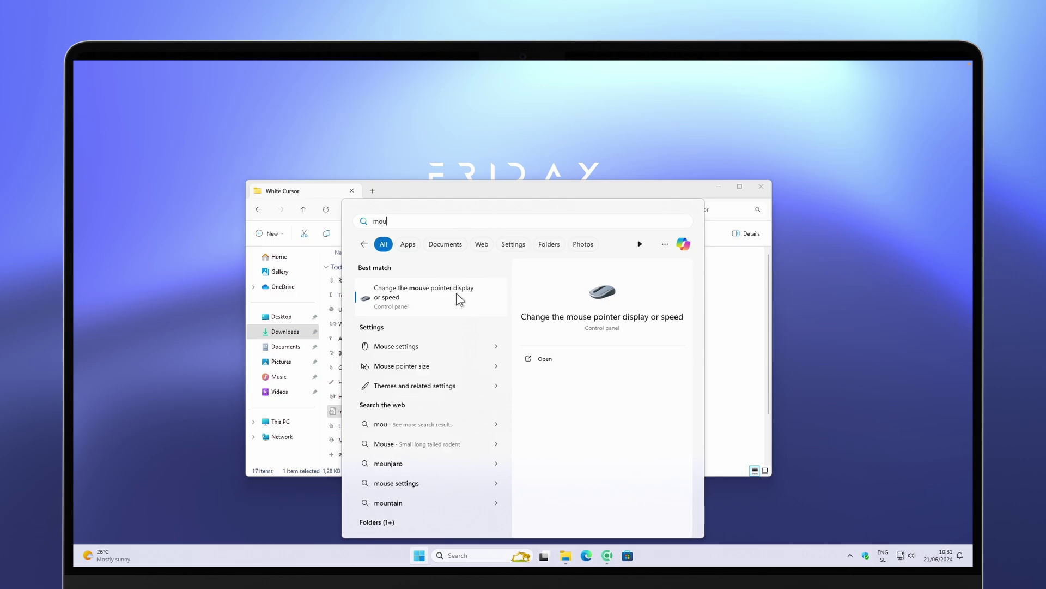
left_click(442, 298)
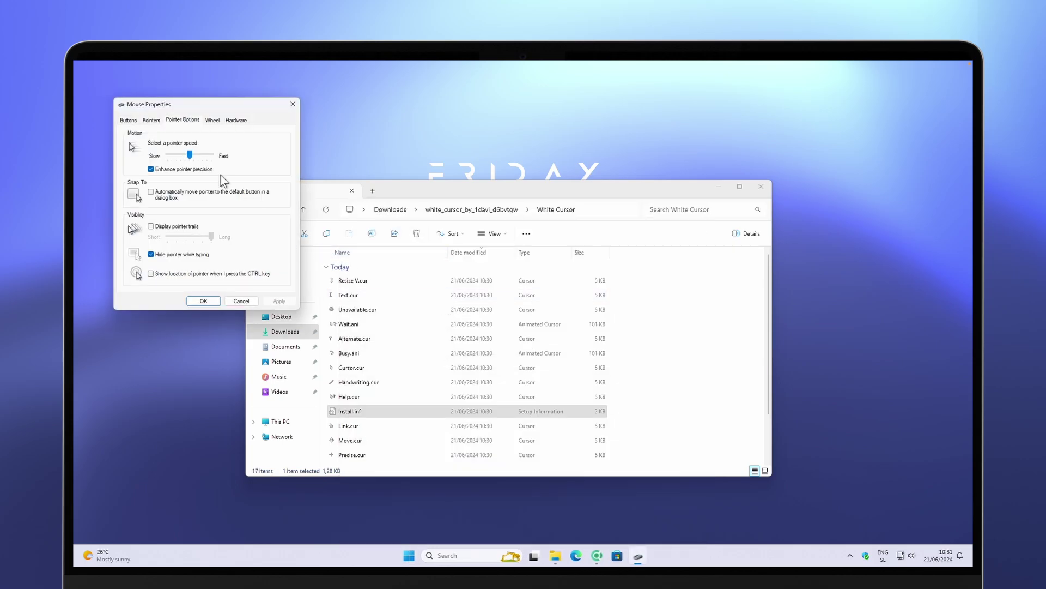
left_click_drag(190, 106, 435, 167)
left_click(402, 182)
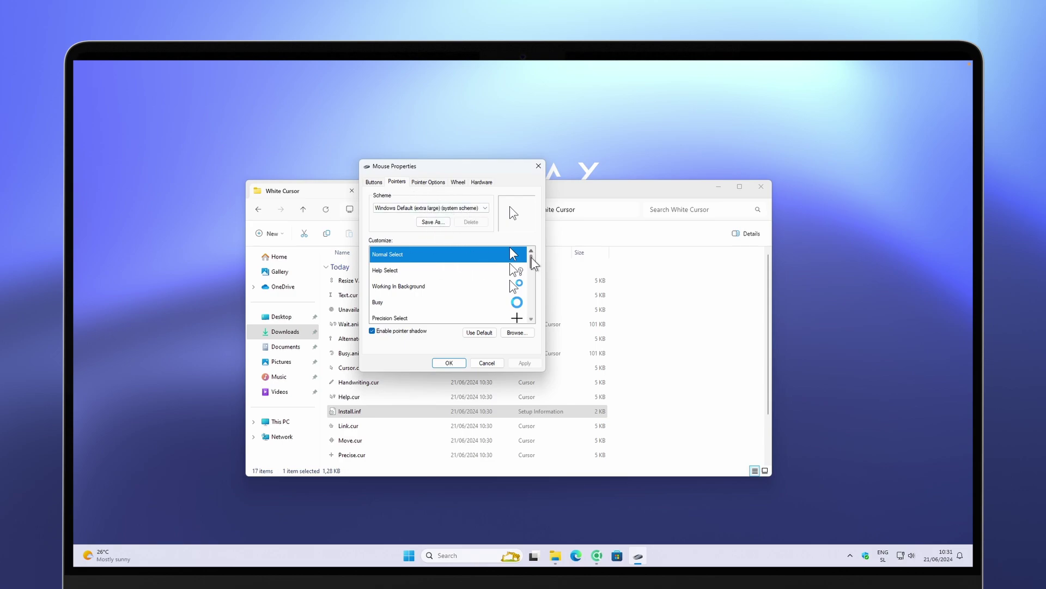
- Browse for a replacement Normal Select pointer in the extracted White Cursor folder within Downloads
left_click(516, 333)
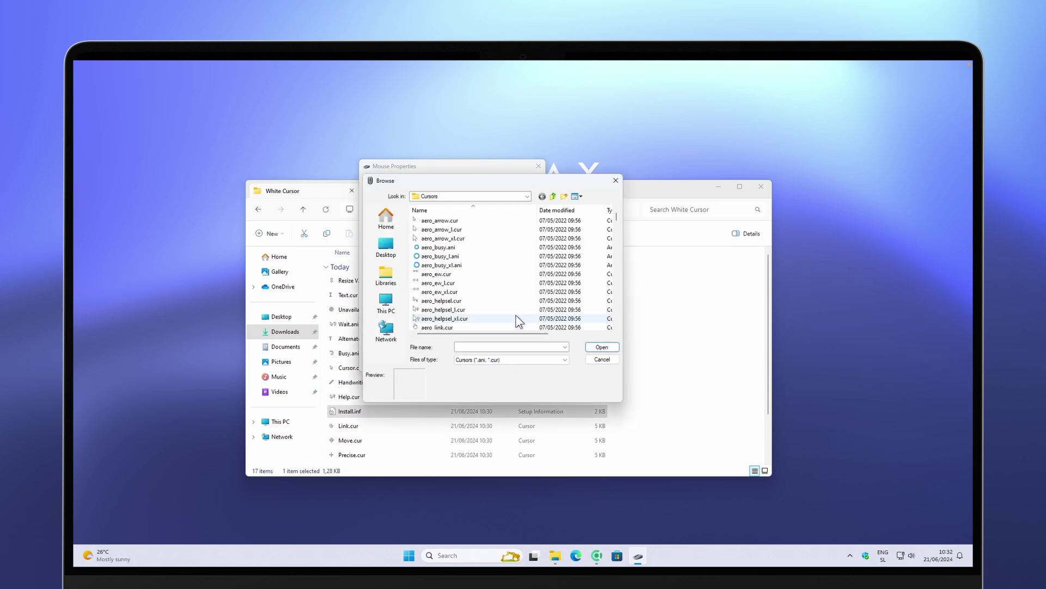
left_click(388, 248)
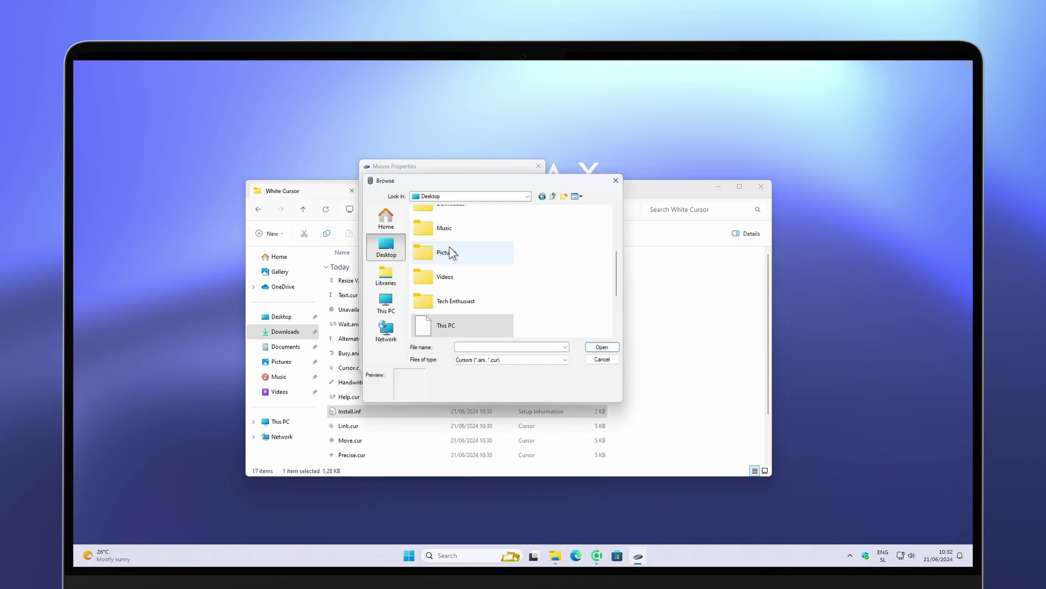
double_click(466, 314)
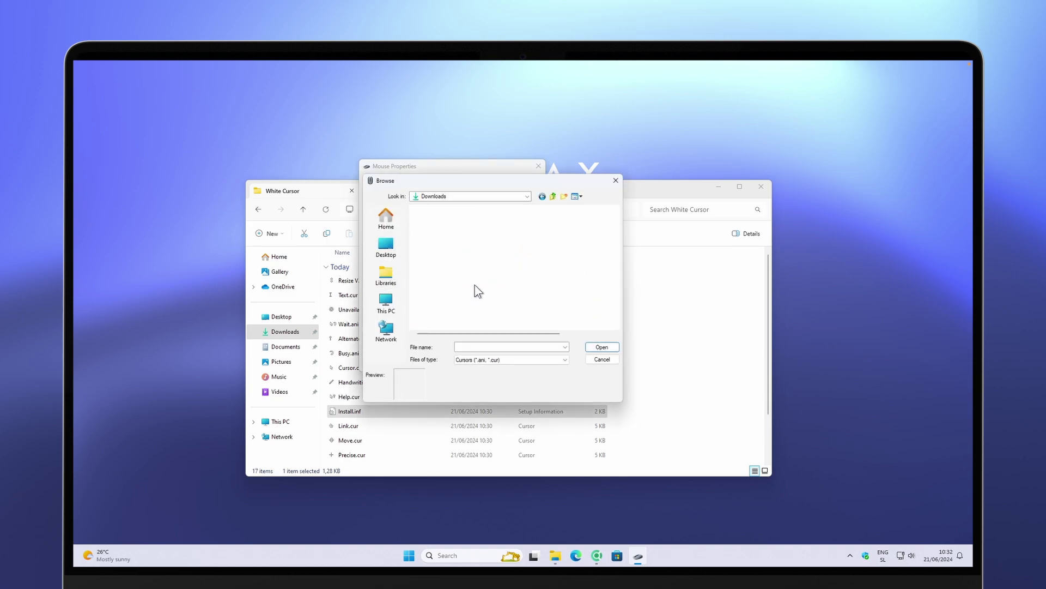
double_click(460, 230)
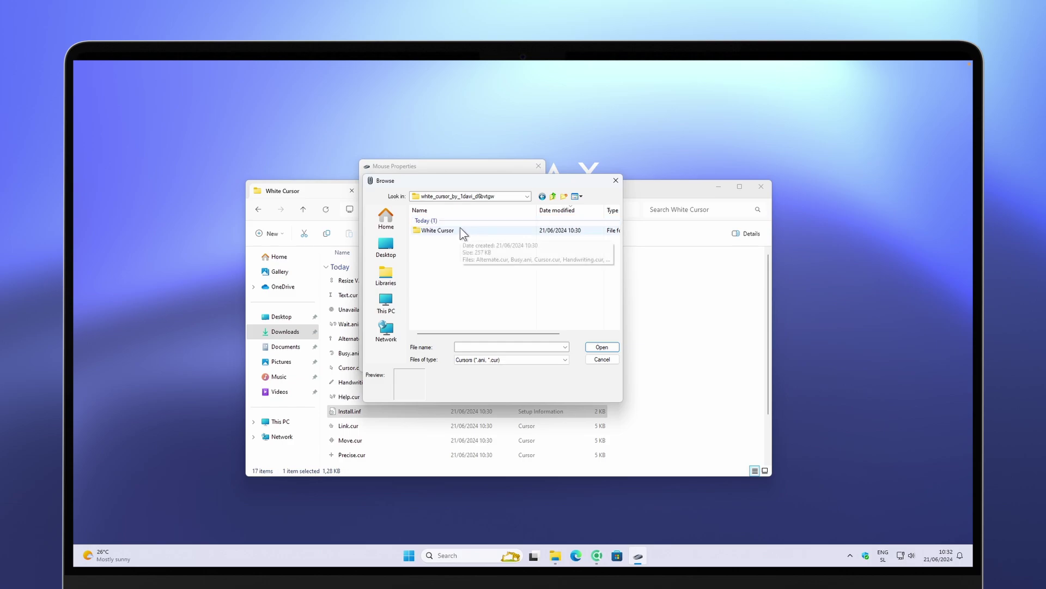
double_click(460, 228)
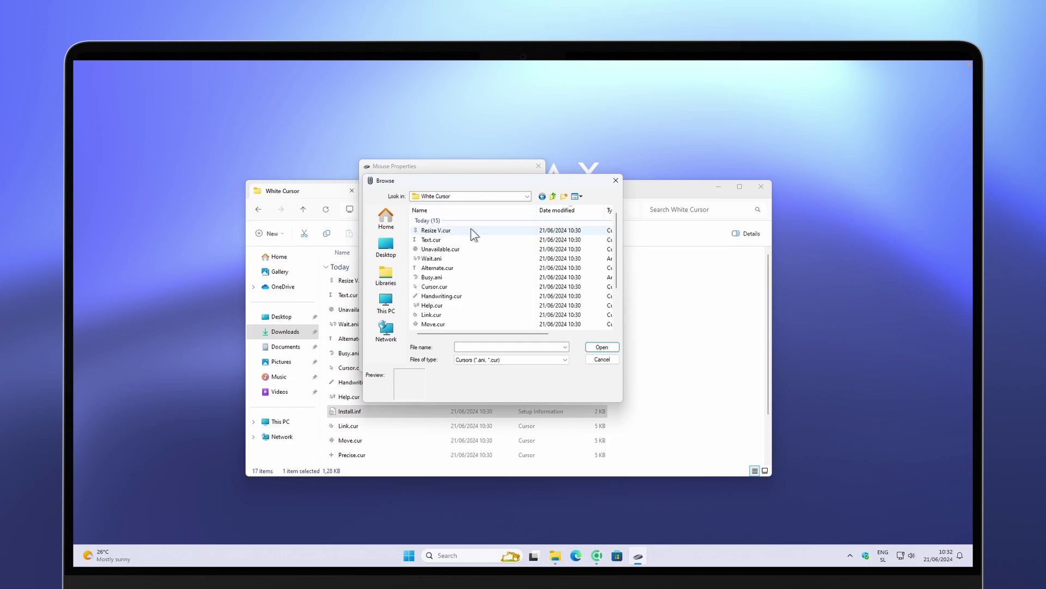
scroll(463, 275, "down", 2)
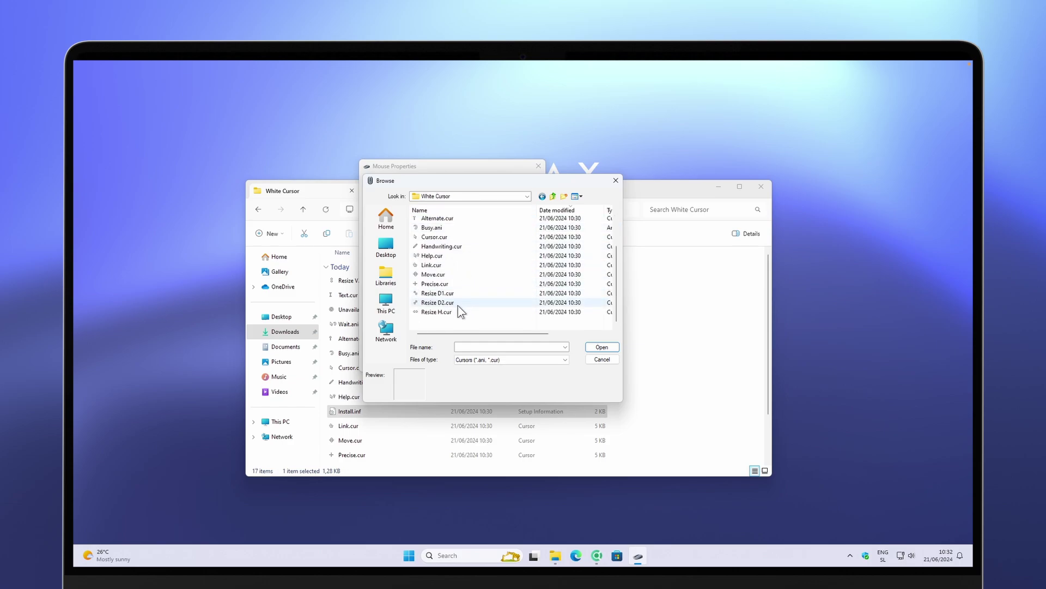
scroll(468, 244, "up", 2)
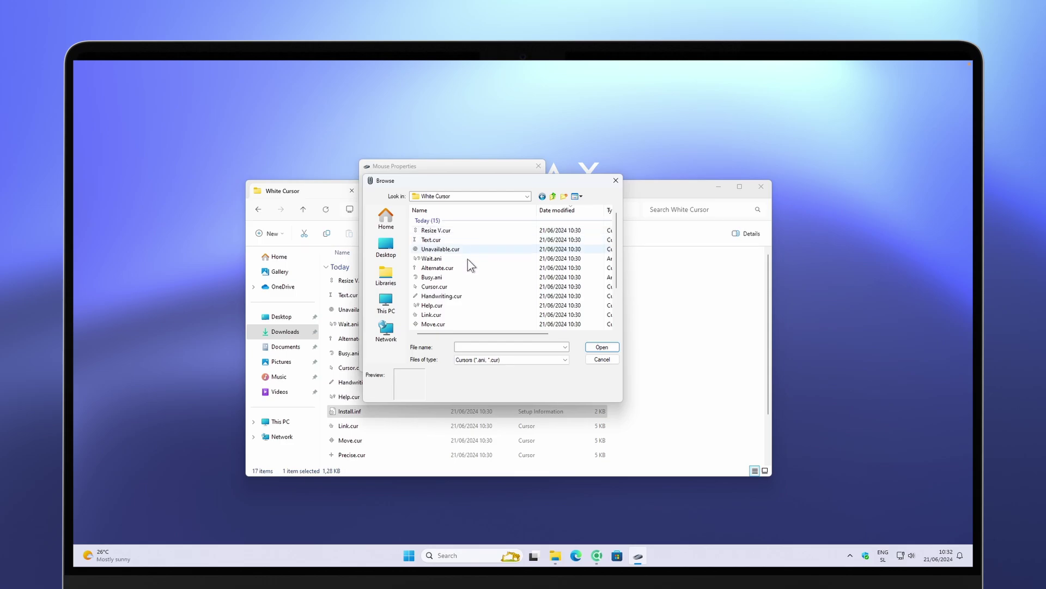
- Assign Cursor.cur to the Normal Select pointer and apply the change
left_click(438, 286)
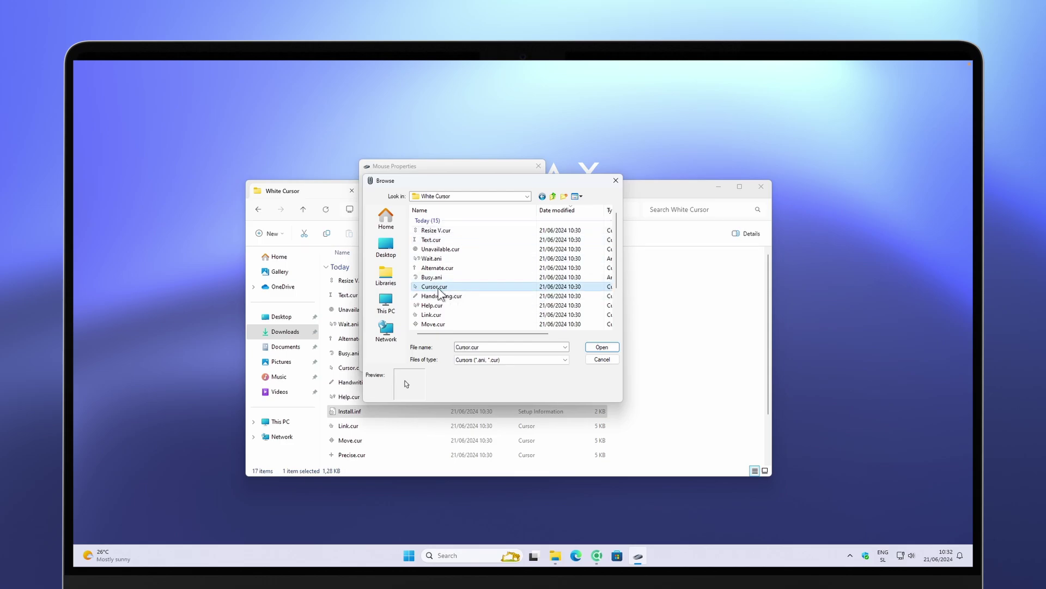
left_click(602, 347)
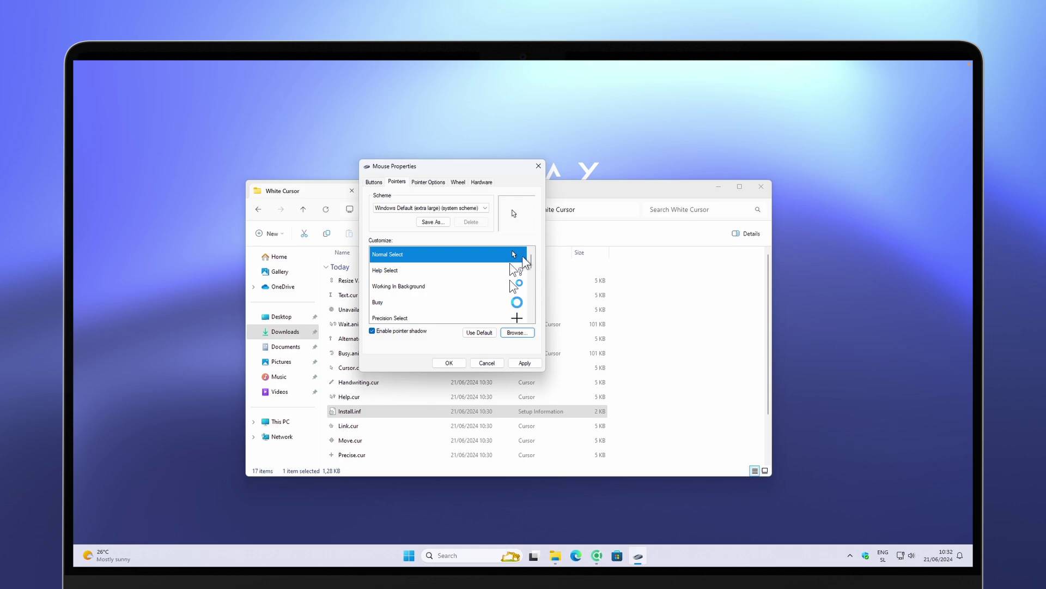
mouse_move(532, 262)
left_mouse_down()
mouse_move(528, 319)
mouse_move(531, 263)
left_mouse_up()
left_click(525, 364)
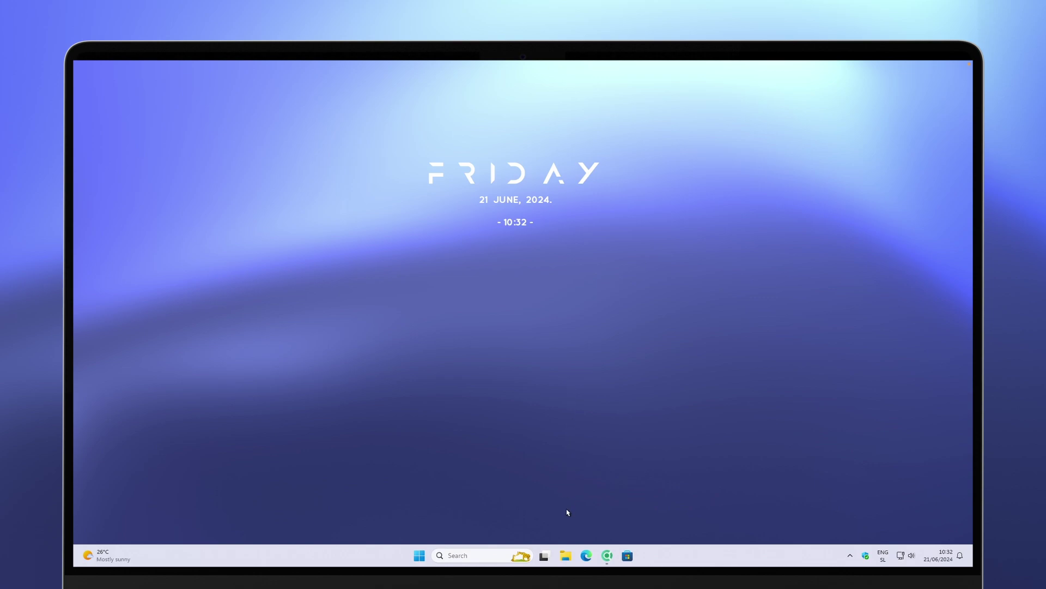
- Open This PC in File Explorer and start Disk Cleanup for Local Disk (C:)
left_click(567, 548)
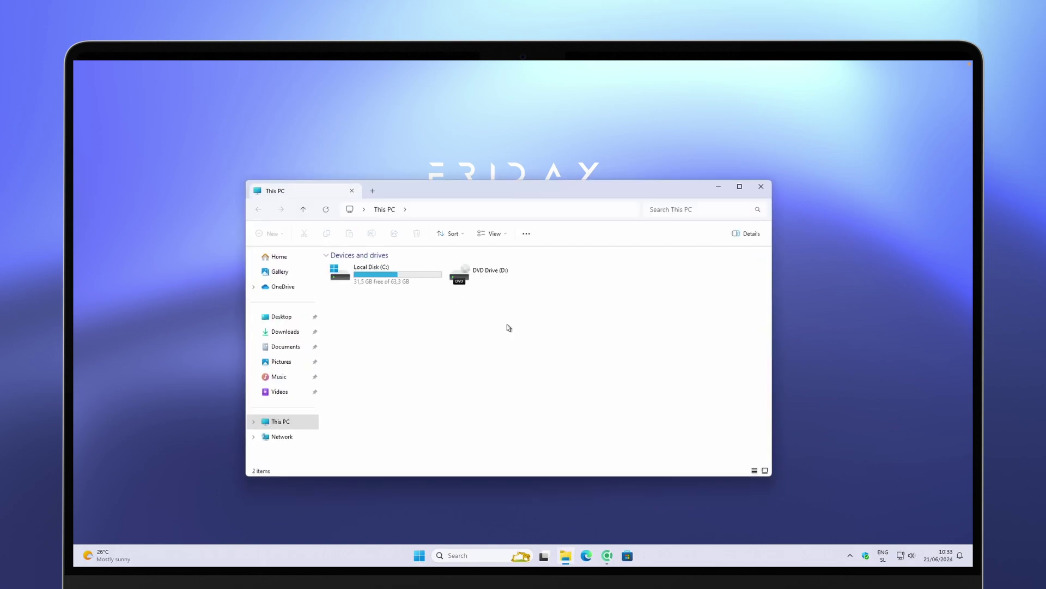
left_click(369, 273)
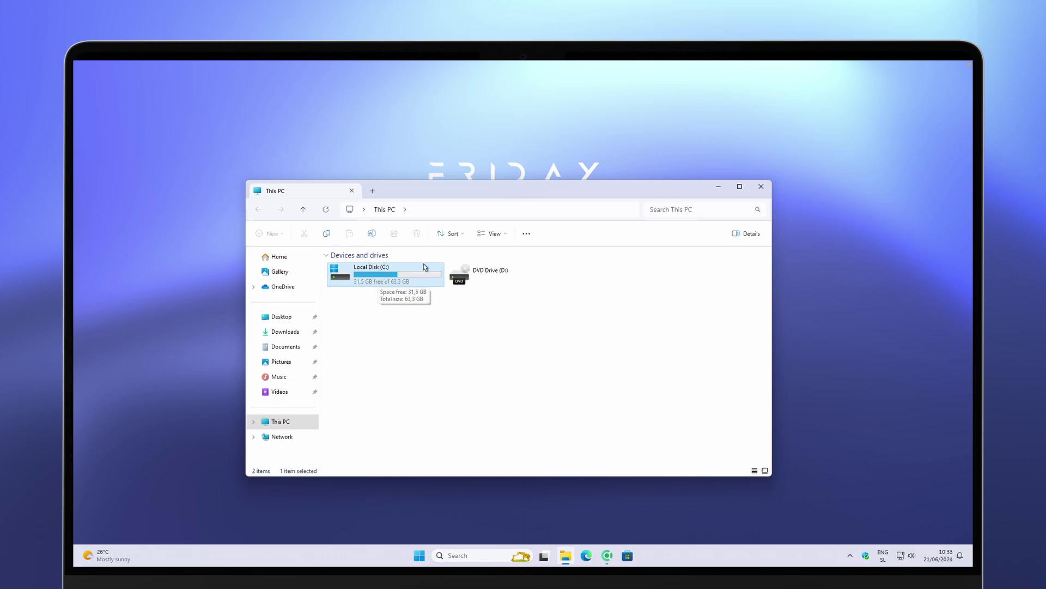
left_click(524, 236)
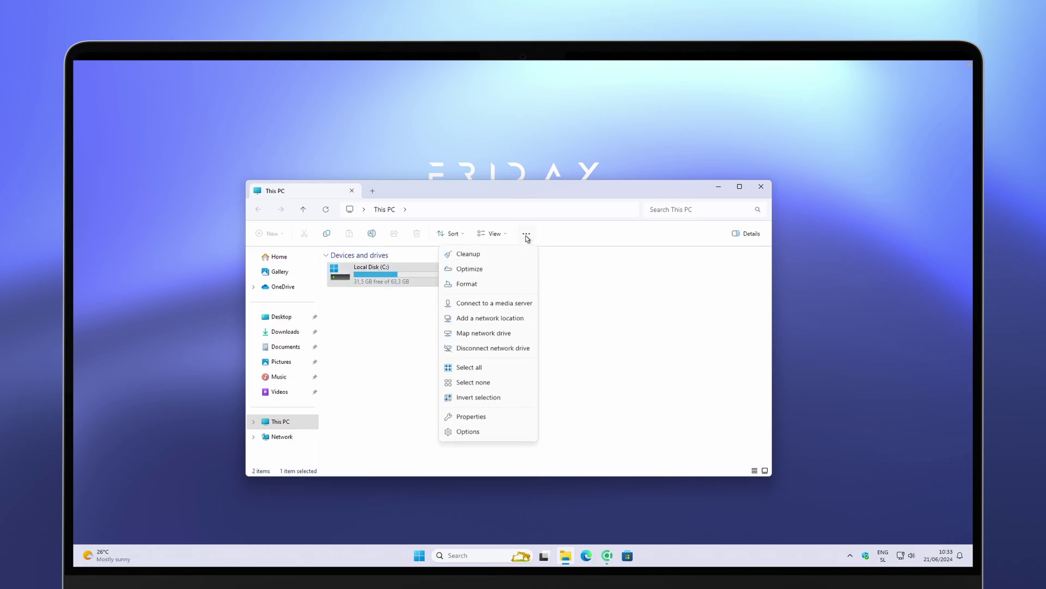
left_click(472, 258)
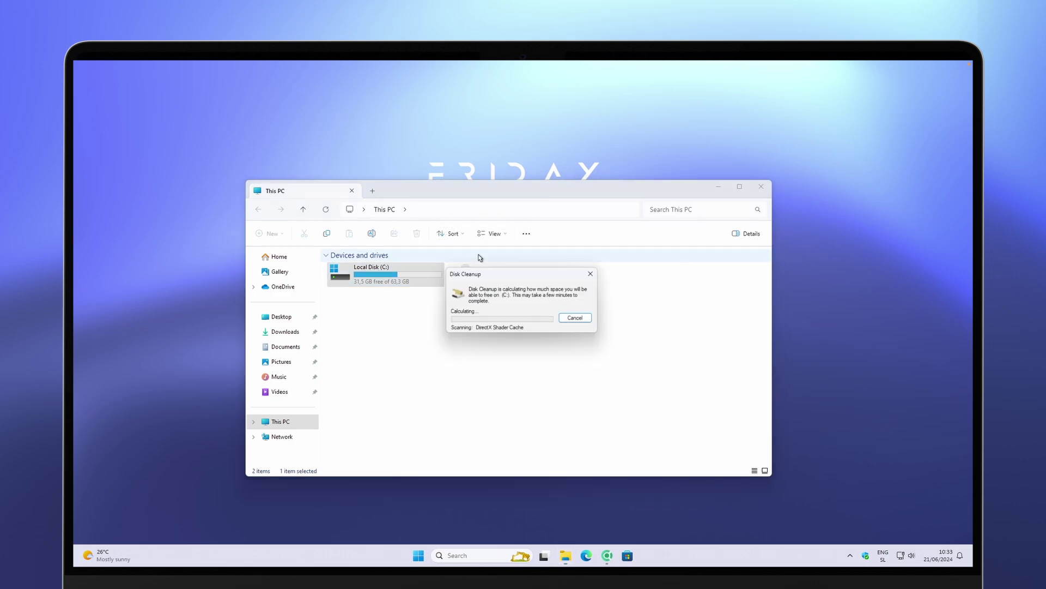
left_click_drag(232, 125, 543, 225)
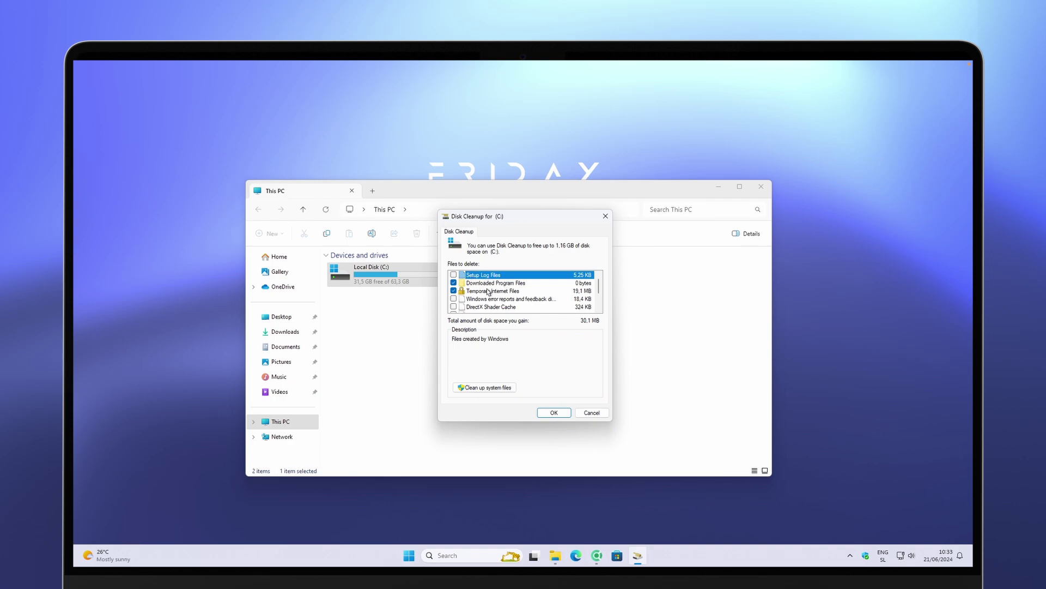
- Mark DirectX Shader Cache, Delivery Optimization Files and Recycle Bin for deletion in Disk Cleanup
left_click(453, 307)
scroll(463, 303, "down", 2)
left_click(453, 283)
left_click(453, 290)
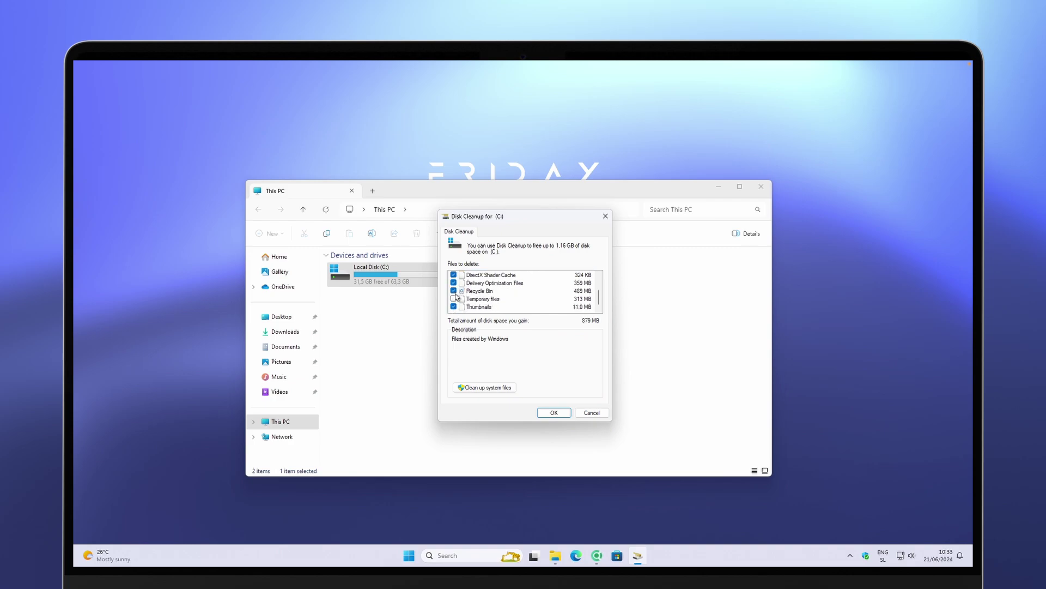
left_click(454, 298)
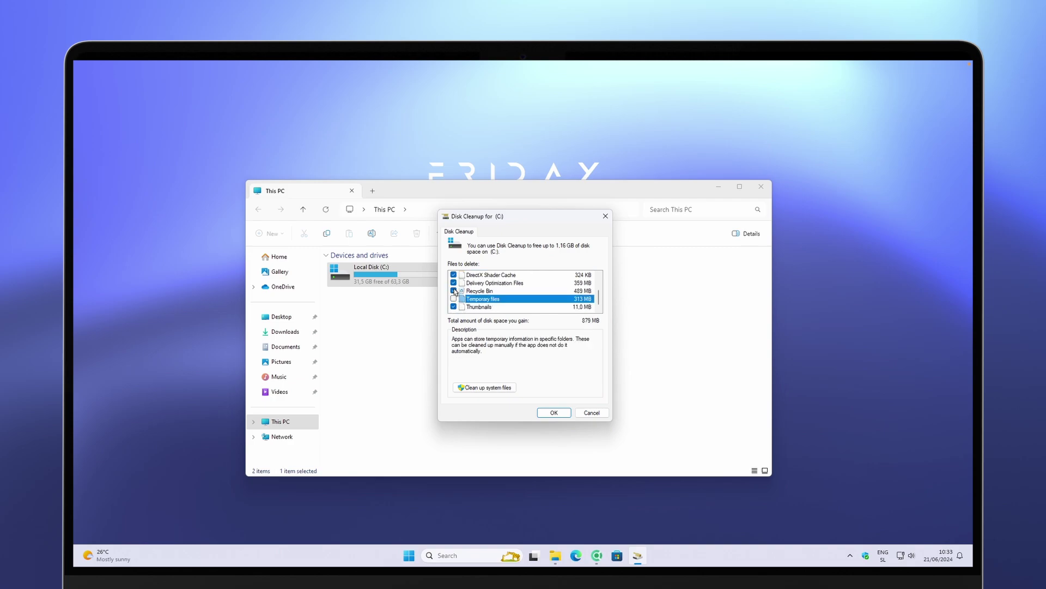
- Extend Disk Cleanup to system files and mark every listed file type for deletion, including Windows Update Cleanup, Recycle Bin and Temporary files
left_click(496, 388)
left_click(719, 187)
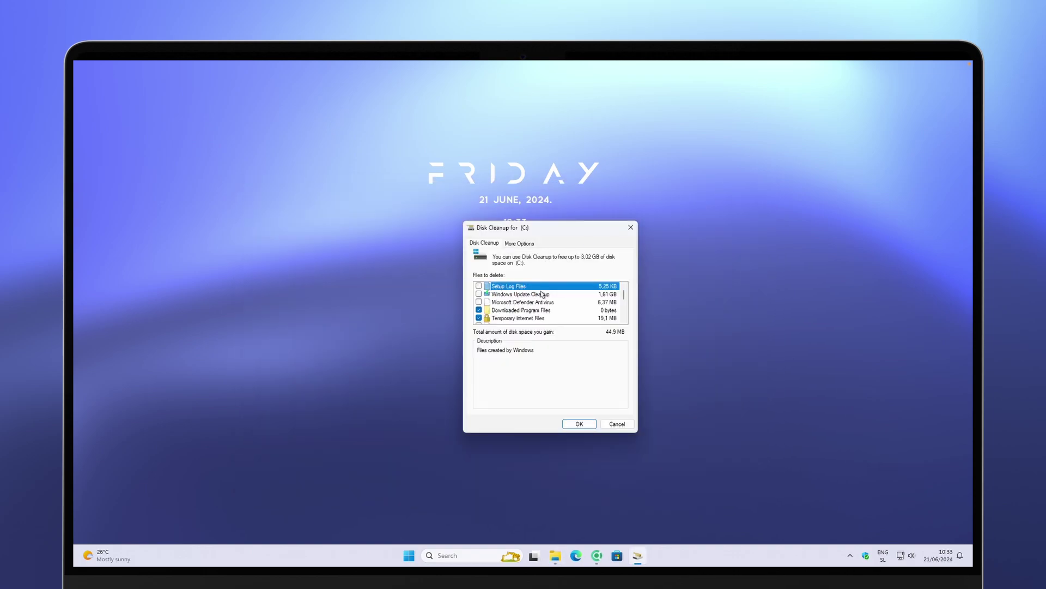
left_click(479, 285)
left_click(479, 294)
scroll(485, 297, "down", 3)
left_click(479, 294)
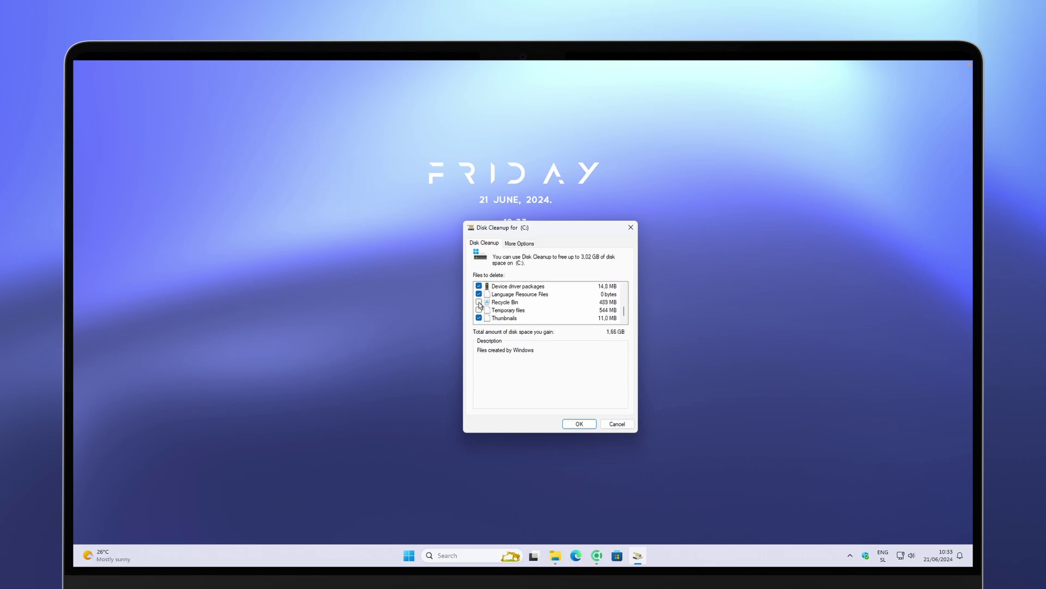
left_click(479, 302)
left_click(479, 309)
scroll(508, 314, "up", 3)
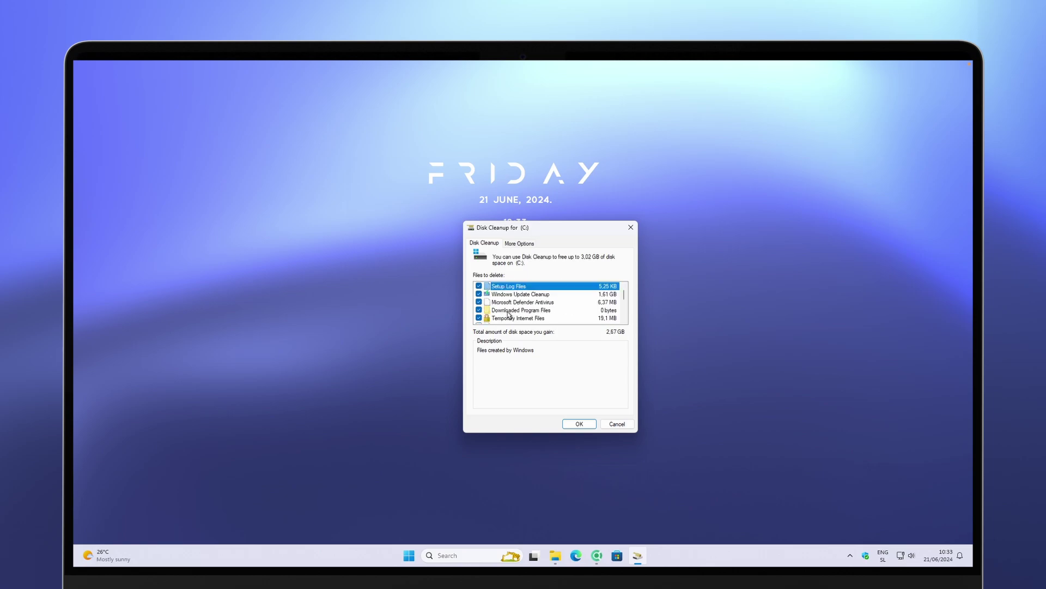
scroll(624, 298, "down", 5)
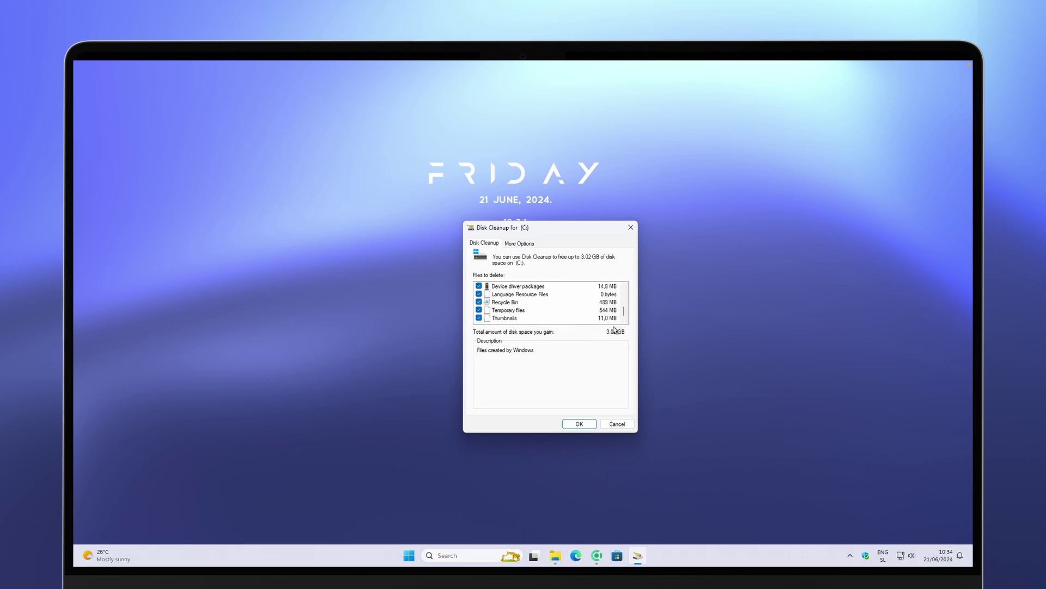
- View the additional clean-up options for programs and restore points in Disk Cleanup, and return to the list of files to delete
left_click(522, 246)
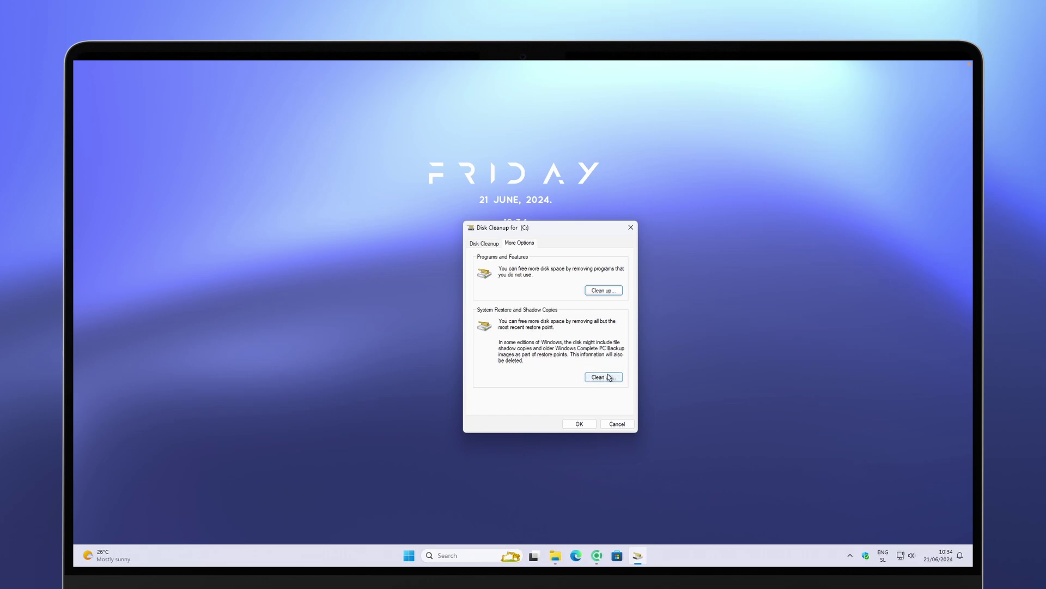
left_click(494, 245)
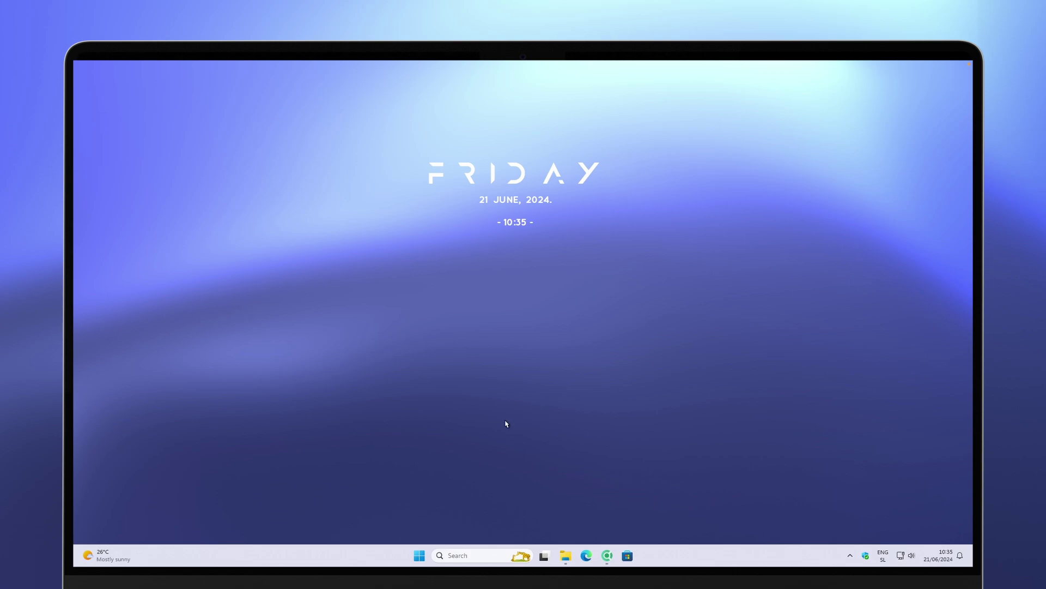
- Uninstall Microsoft Teams from the installed apps list in Windows Settings
left_click(420, 553)
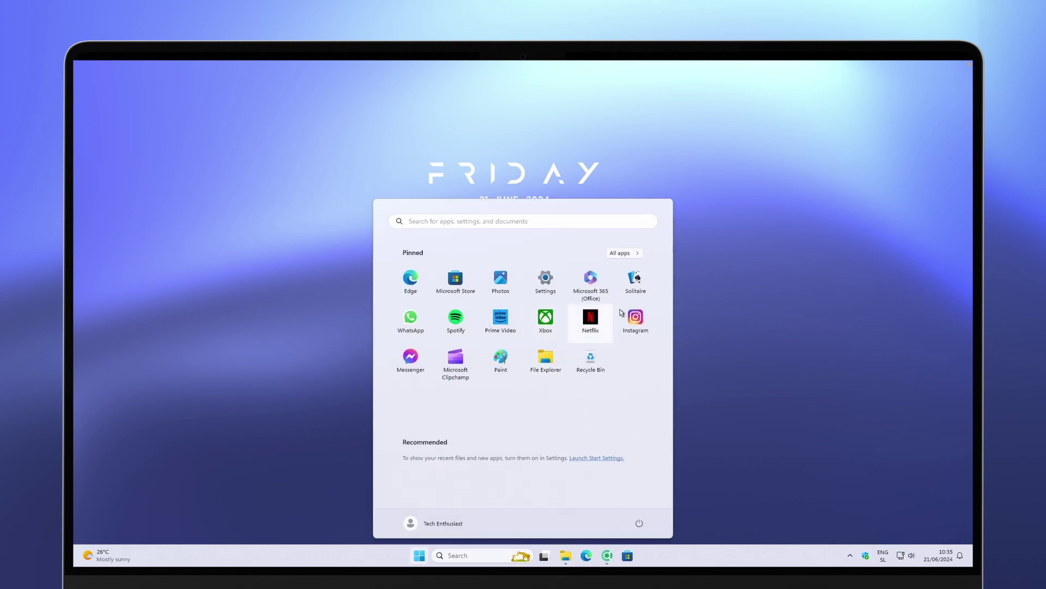
left_click(550, 279)
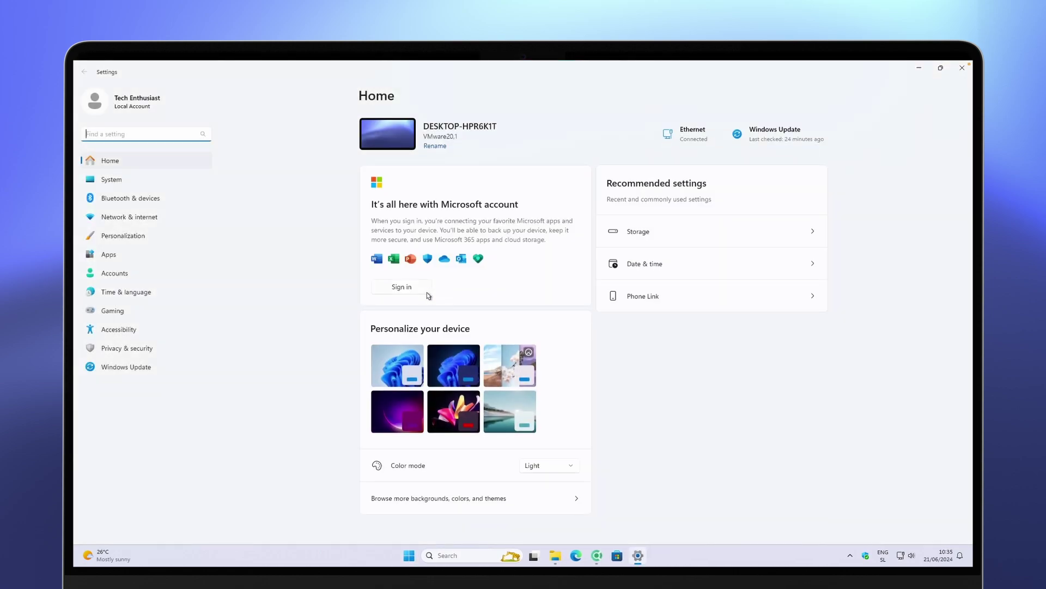
left_click(125, 254)
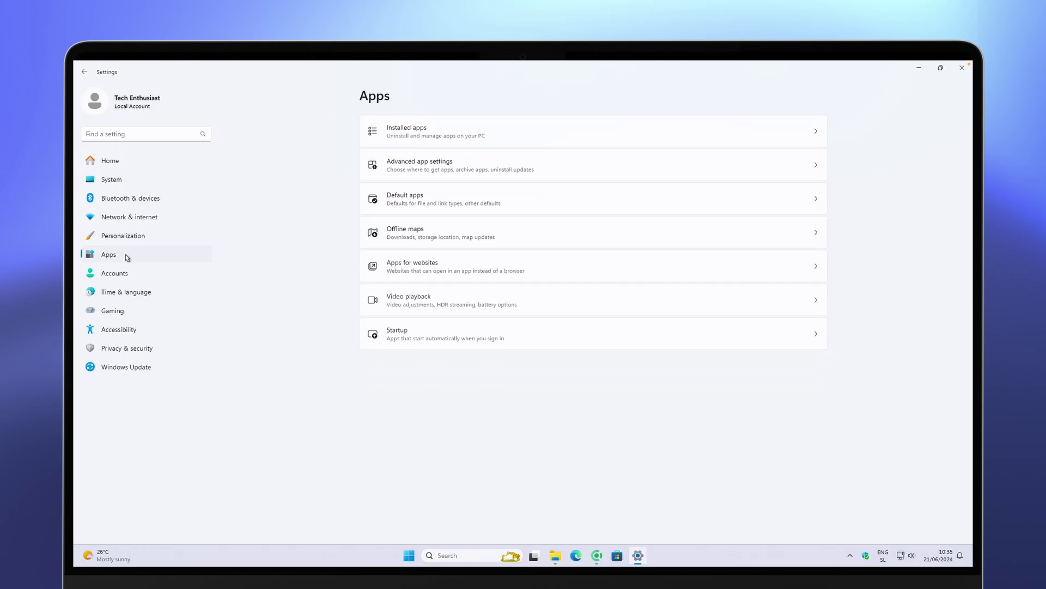
left_click(439, 132)
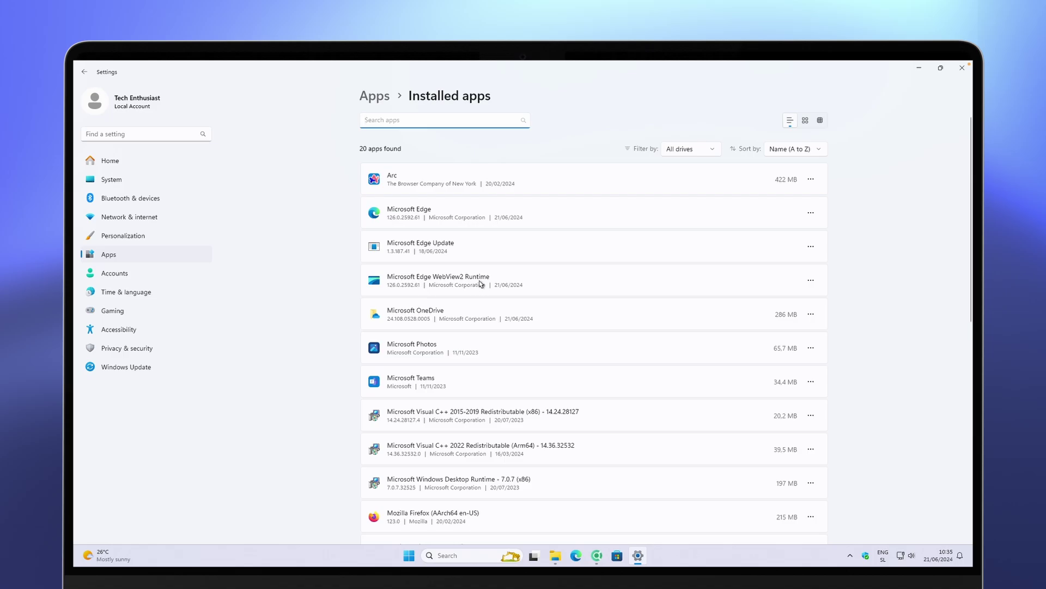
scroll(479, 283, "down", 10)
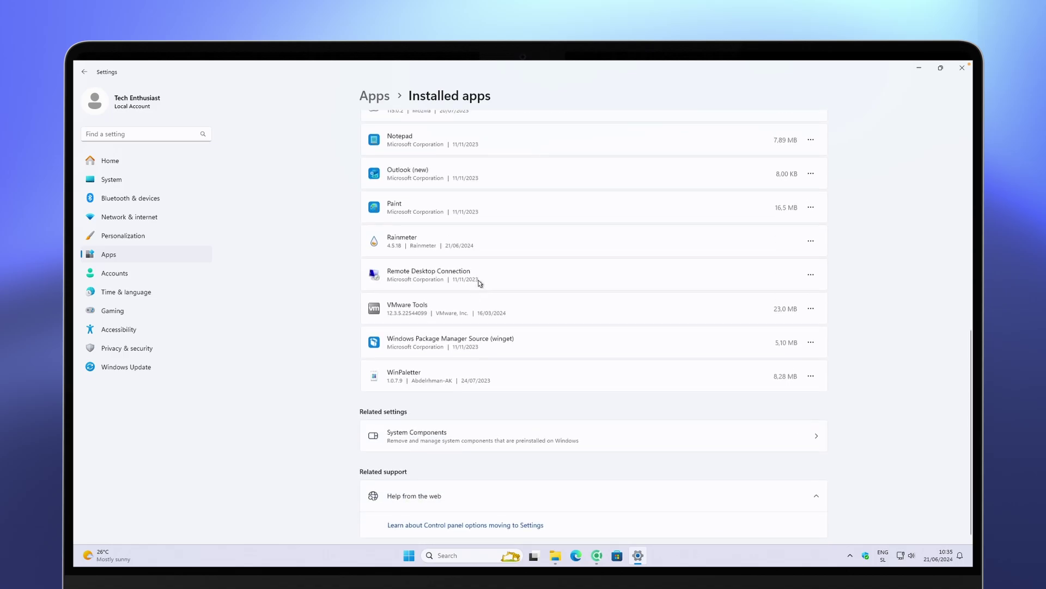
scroll(479, 283, "up", 3)
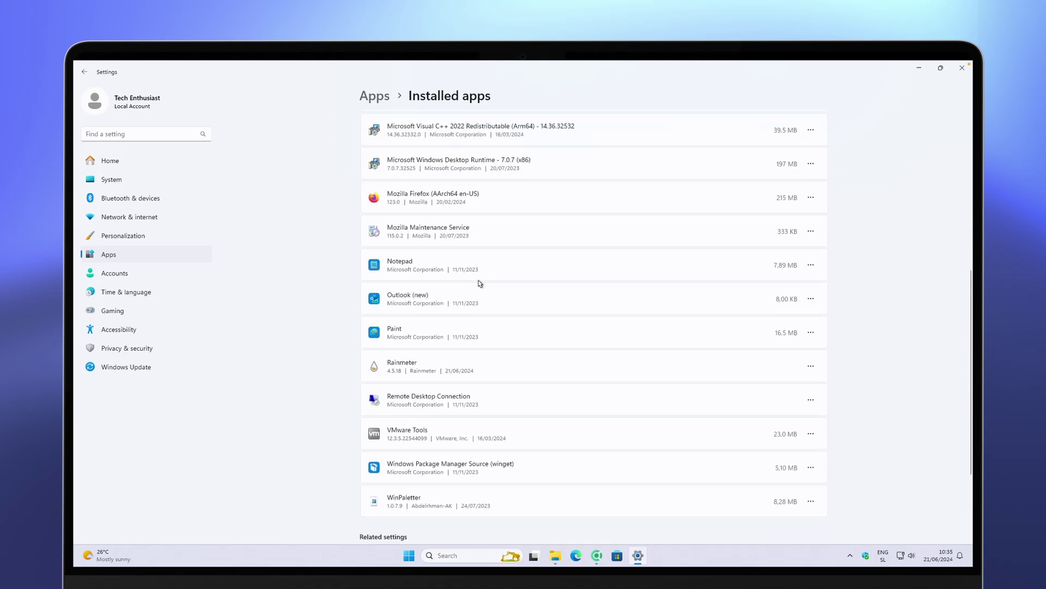
scroll(479, 283, "up", 8)
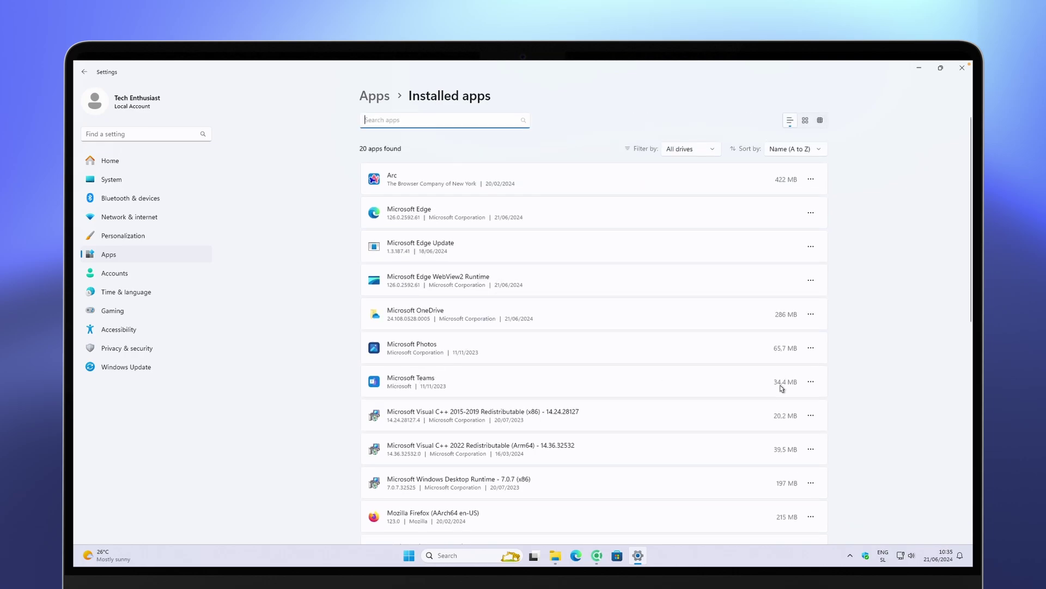
left_click(811, 382)
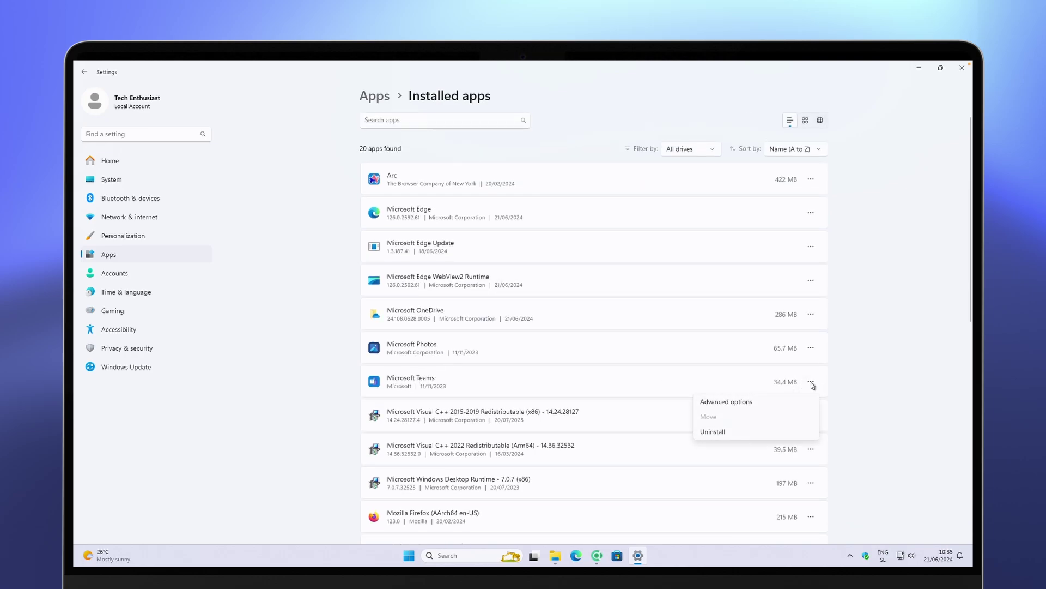
left_click(717, 432)
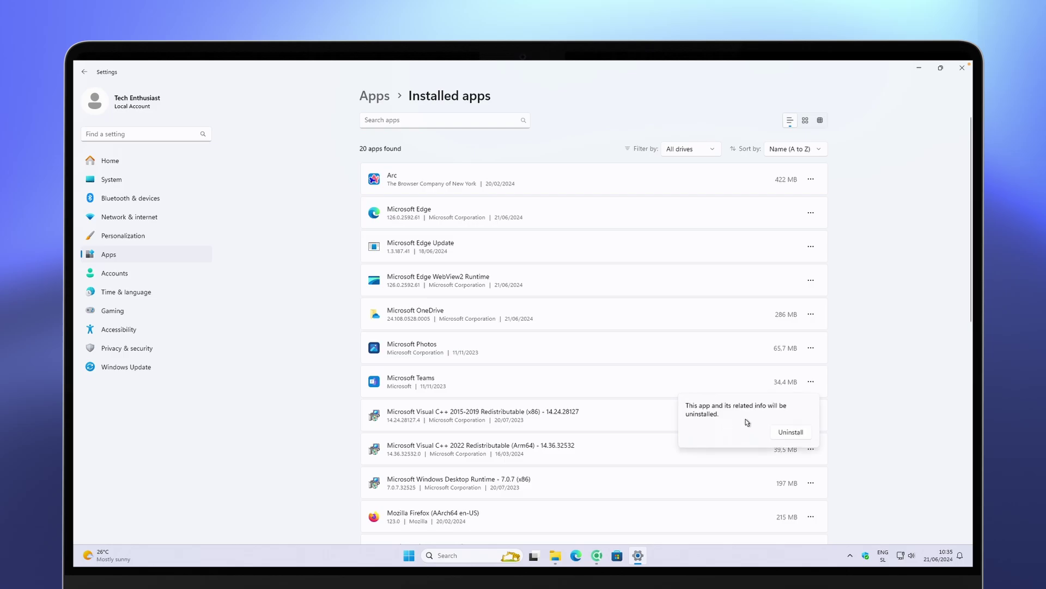
left_click(800, 435)
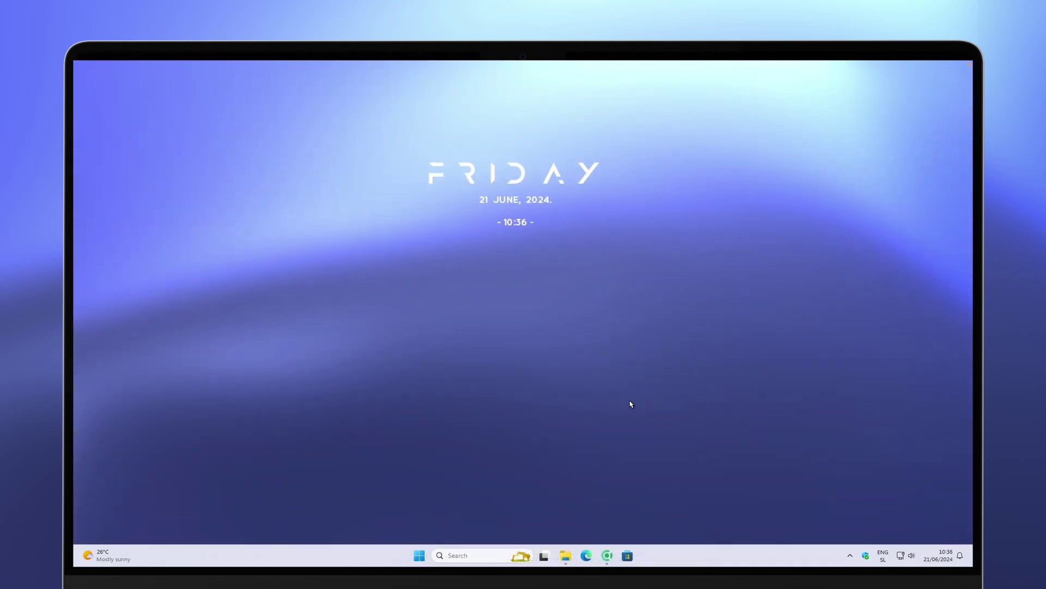
- Open the list of startup apps in Windows Settings
left_click(422, 551)
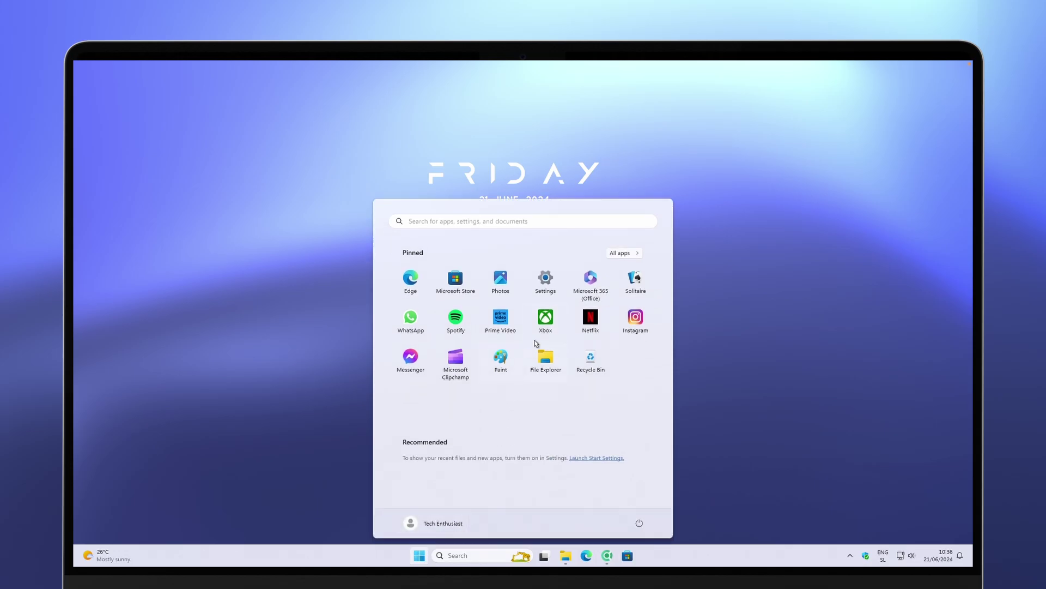
left_click(545, 284)
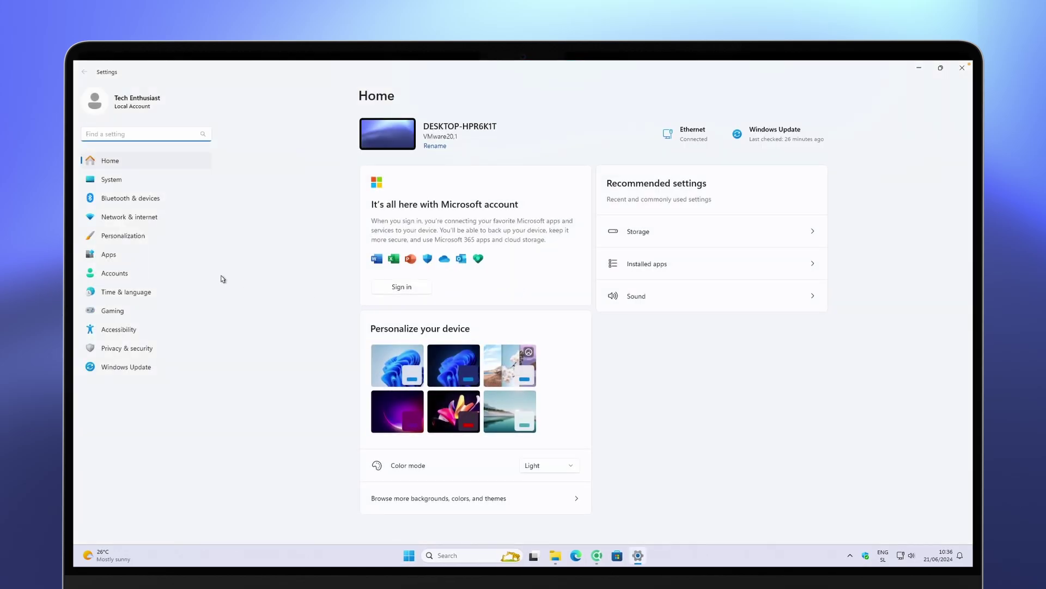
left_click(184, 255)
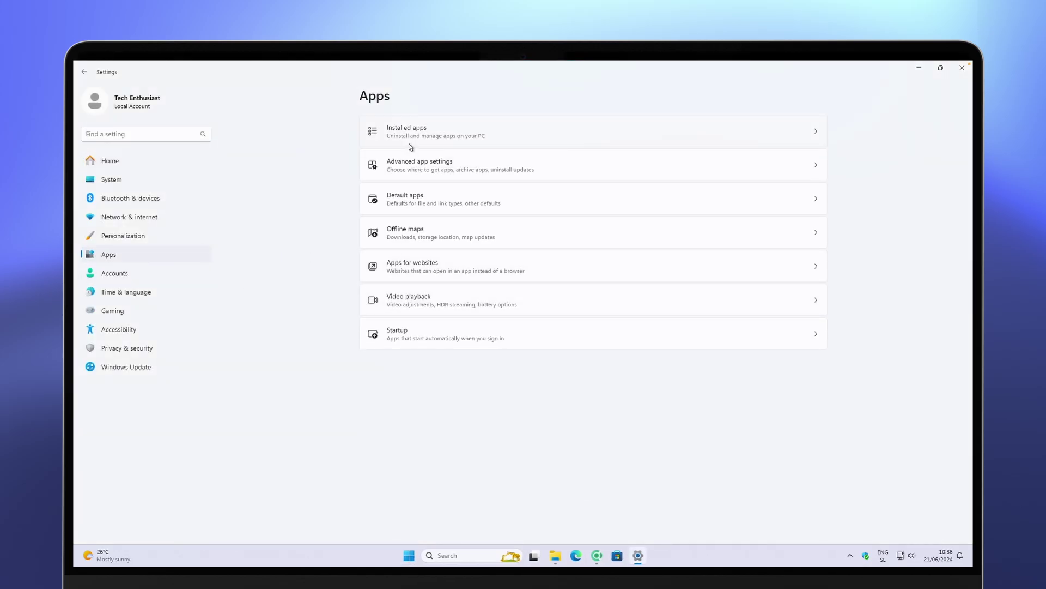
left_click(437, 333)
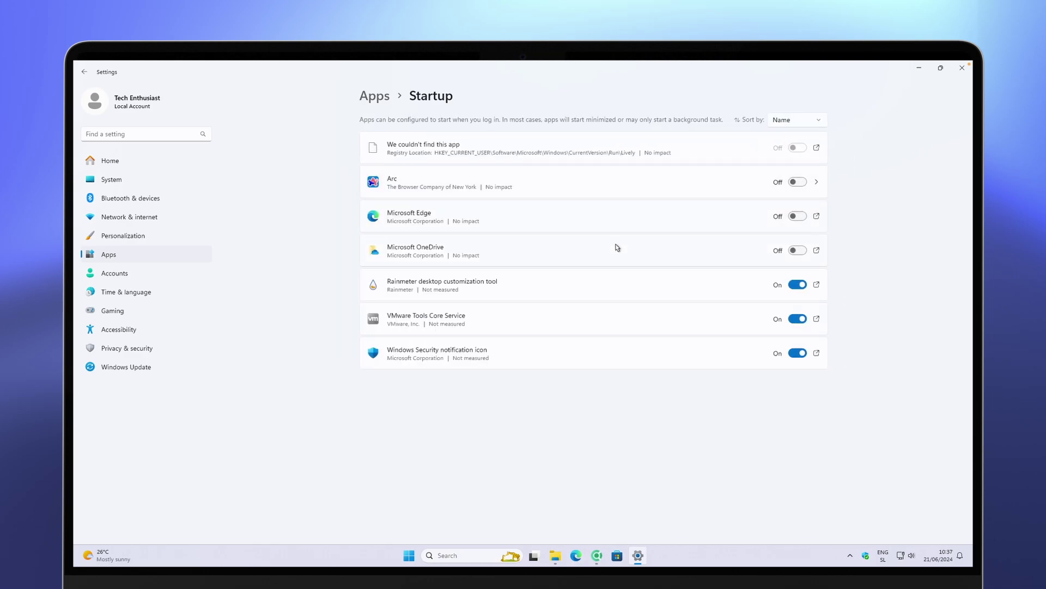
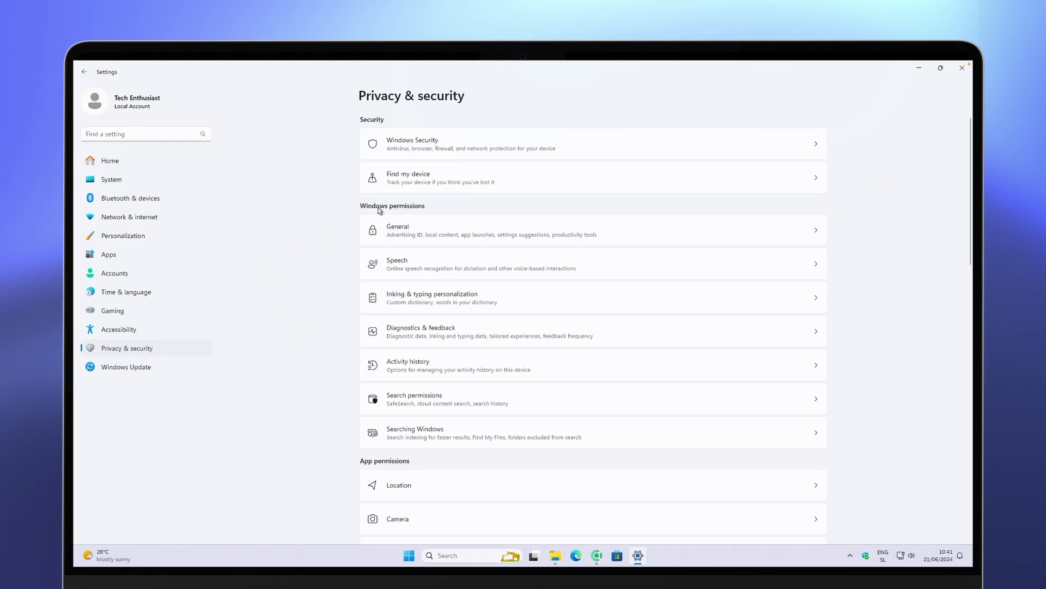
- In the general privacy settings, turn off language-list access for websites, app launch tracking and suggested content in Settings
left_click(442, 234)
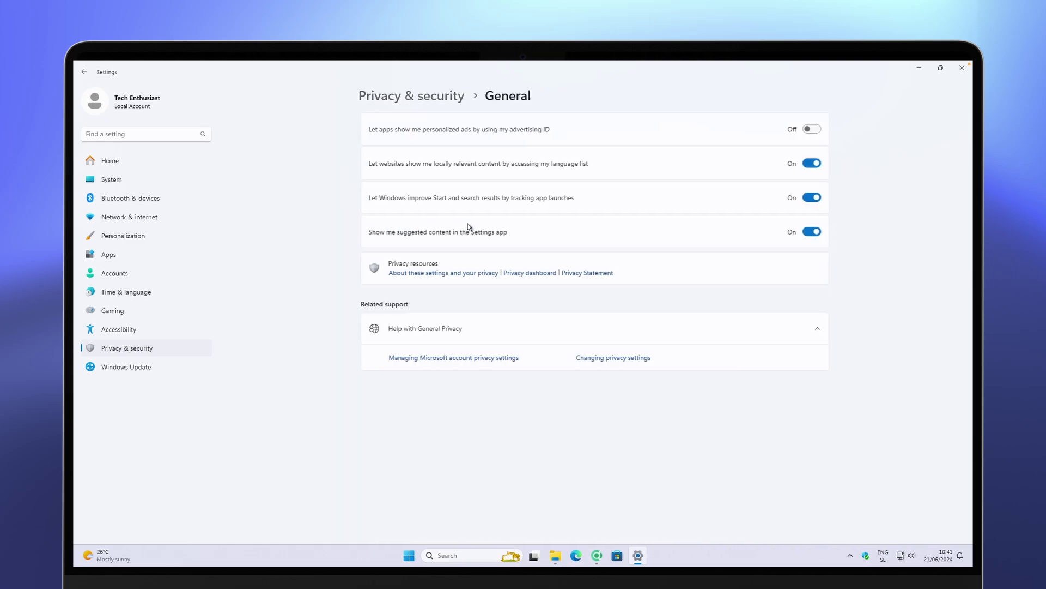
left_click(811, 163)
left_click(811, 197)
left_click(811, 231)
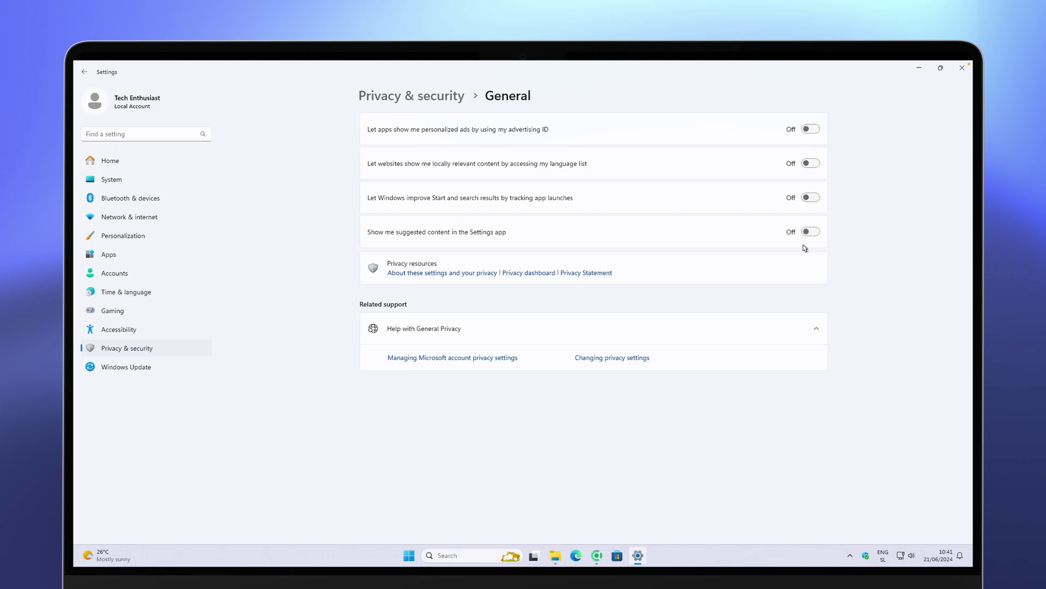
left_click(85, 72)
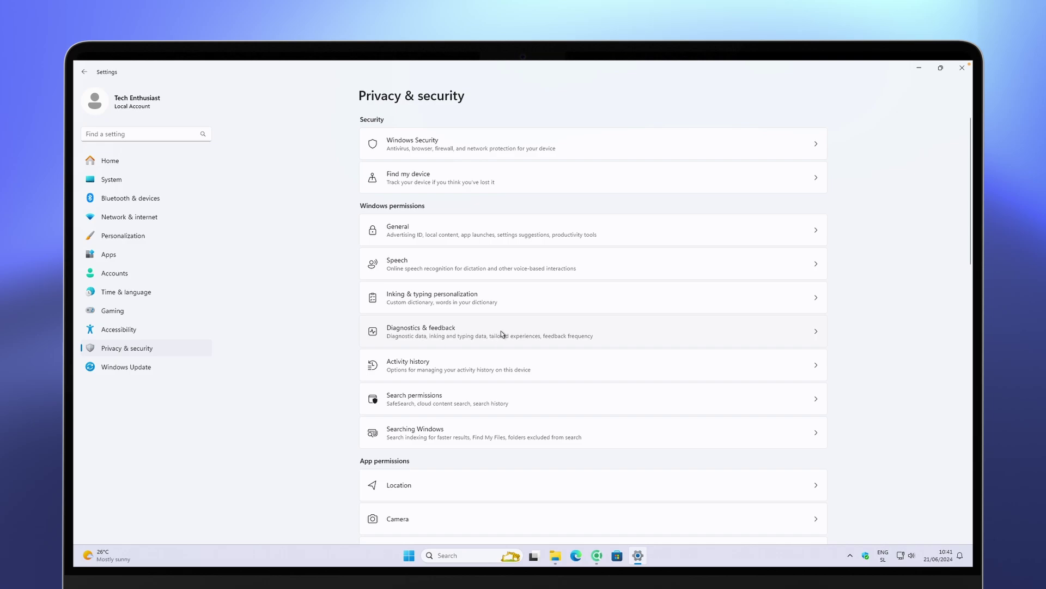
- Delete the diagnostic data collected about this device in Diagnostics & feedback, and return to Privacy & security
left_click(520, 335)
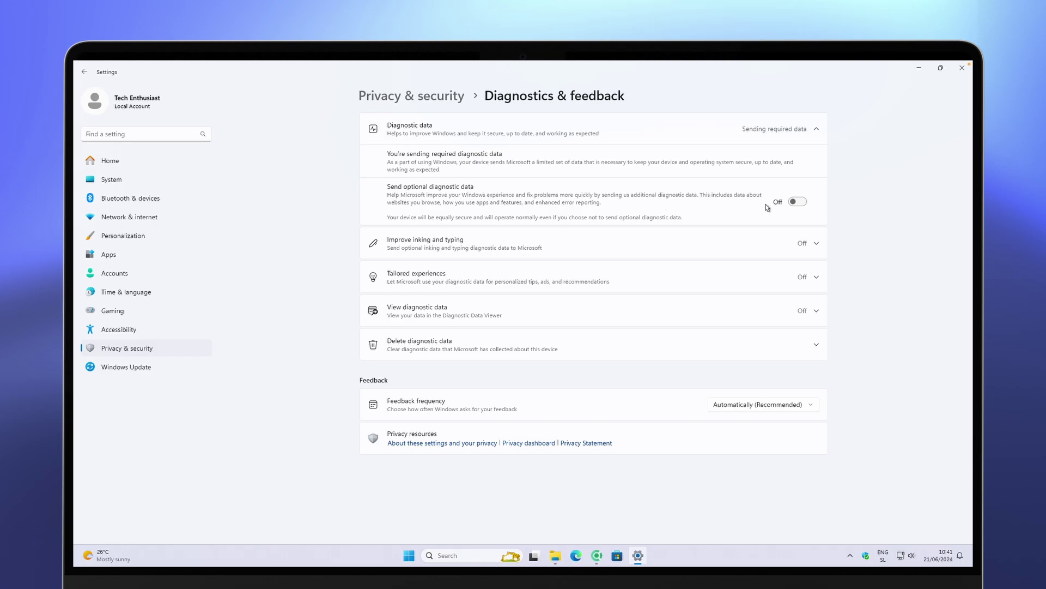
left_click(809, 346)
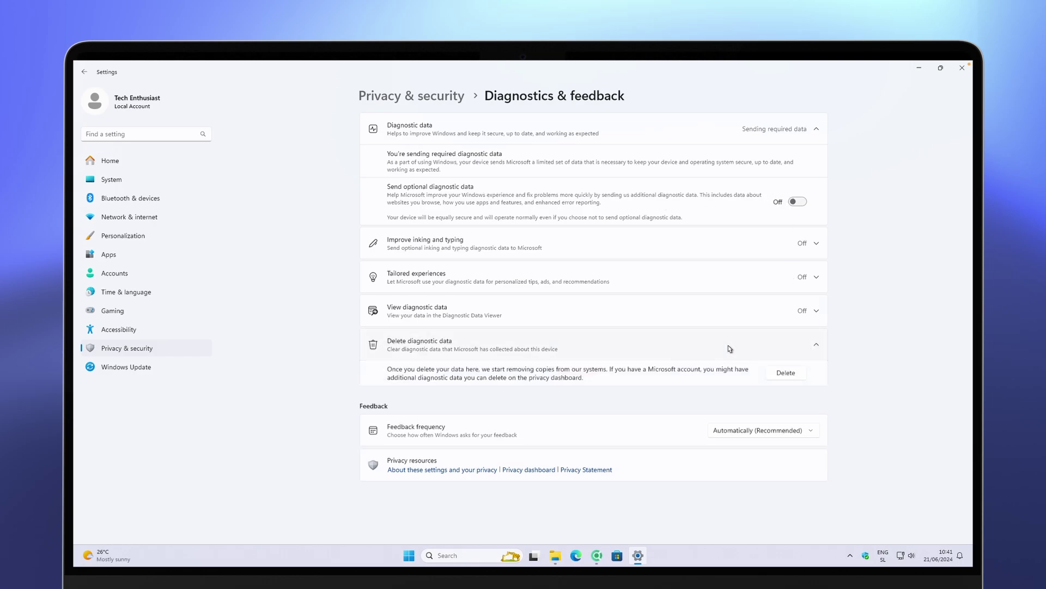
left_click(786, 374)
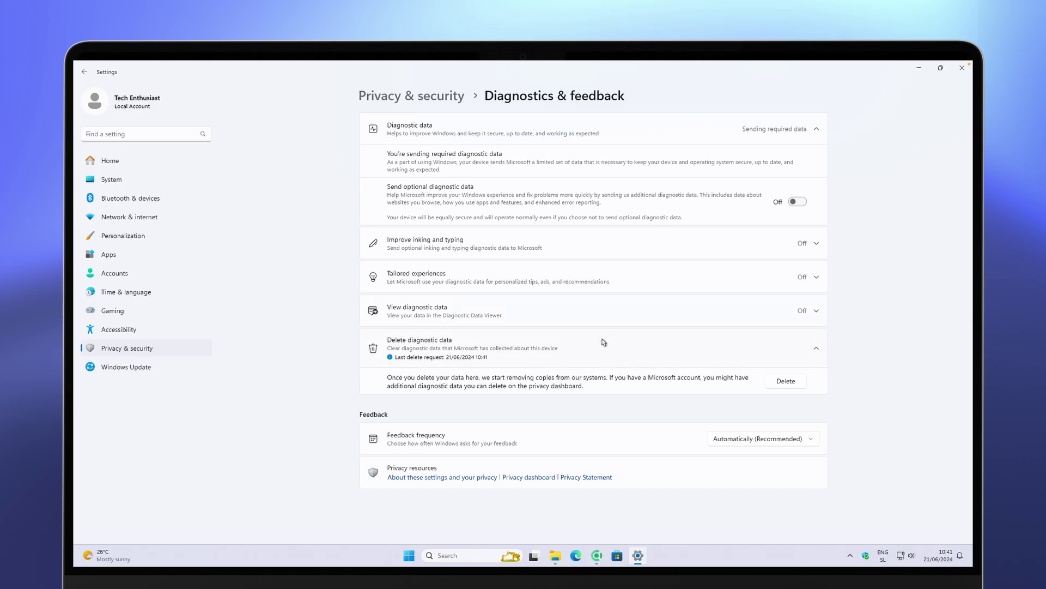
left_click(410, 98)
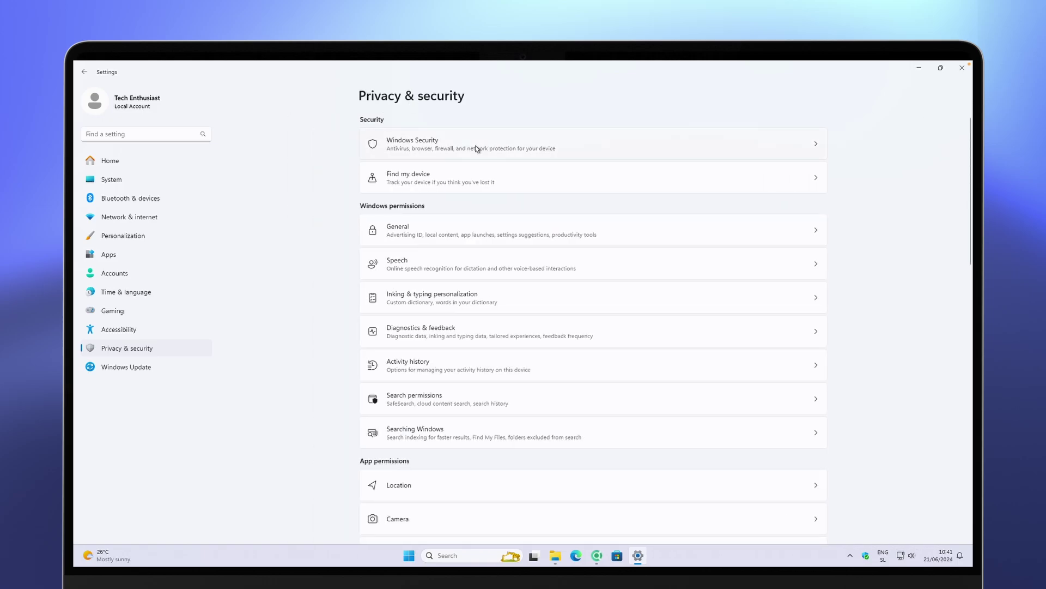
- Turn off App diagnostic access in the app permissions of Privacy & security
scroll(390, 221, "down", 2)
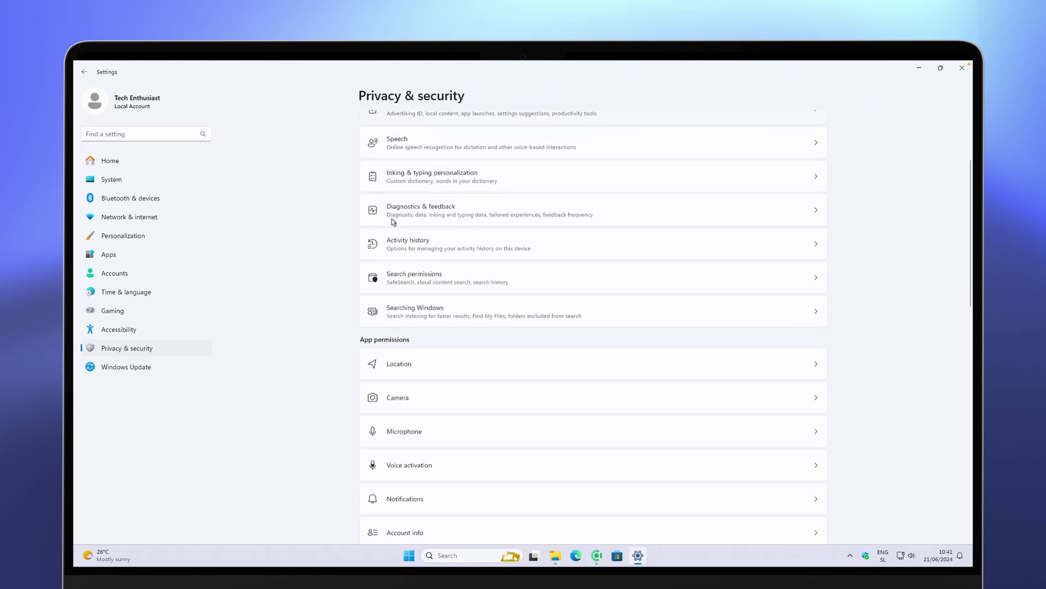
scroll(377, 217, "down", 8)
scroll(392, 225, "down", 4)
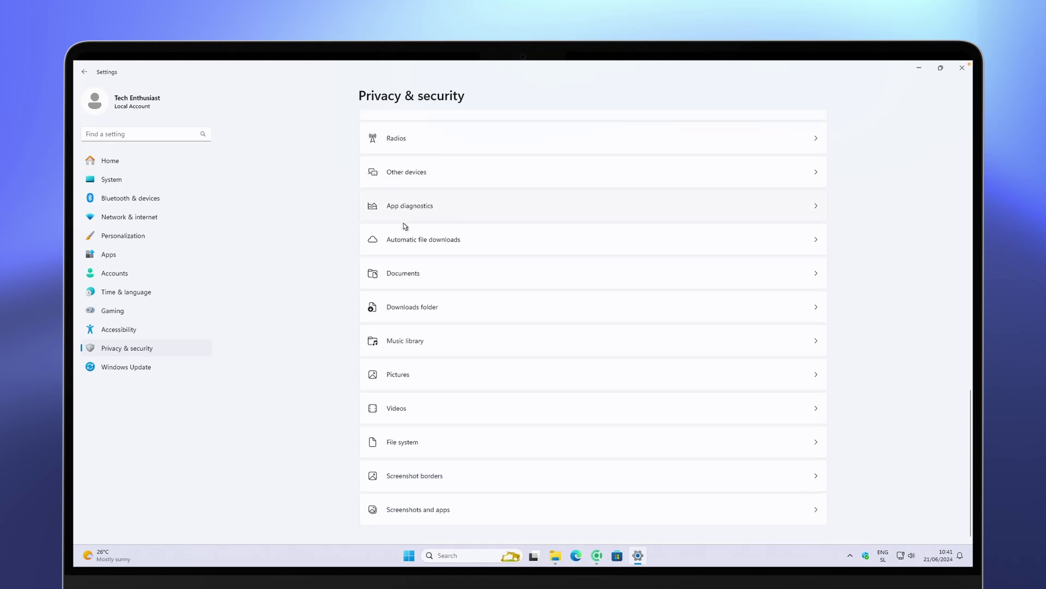
scroll(463, 240, "up", 8)
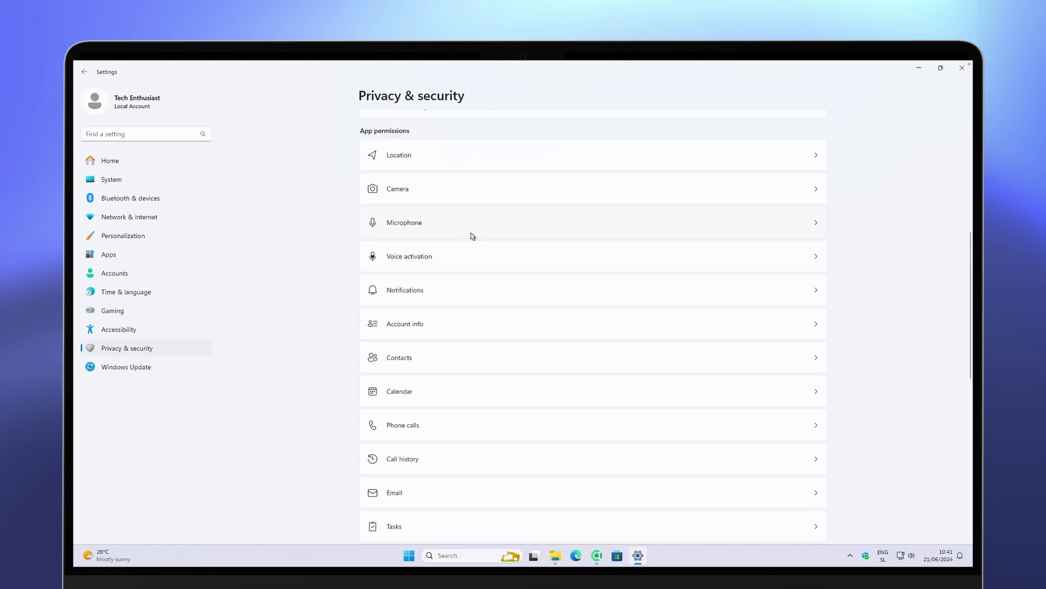
scroll(473, 218, "down", 4)
left_click(462, 402)
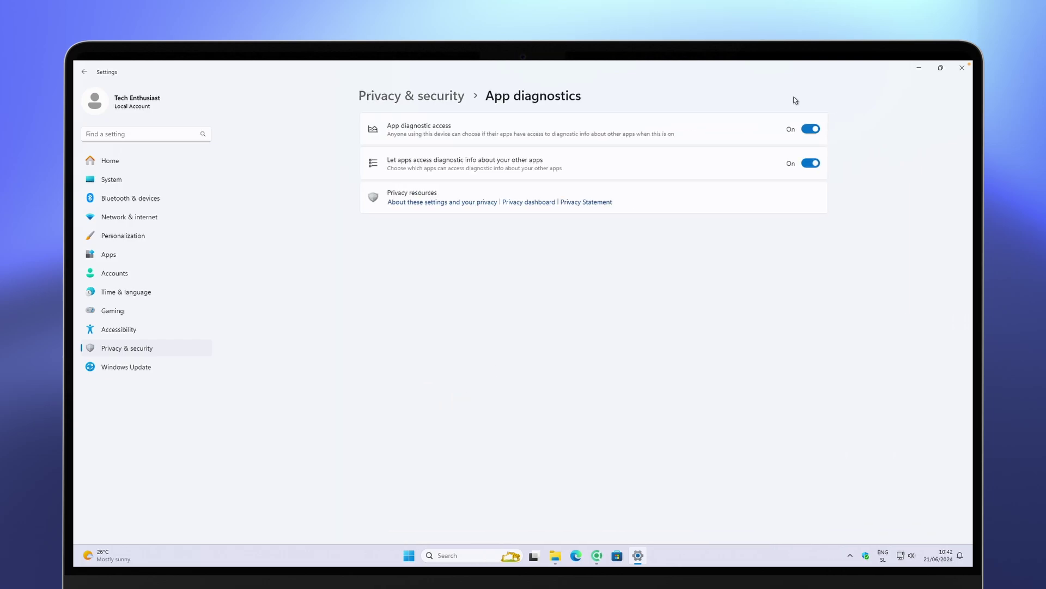
left_click(814, 130)
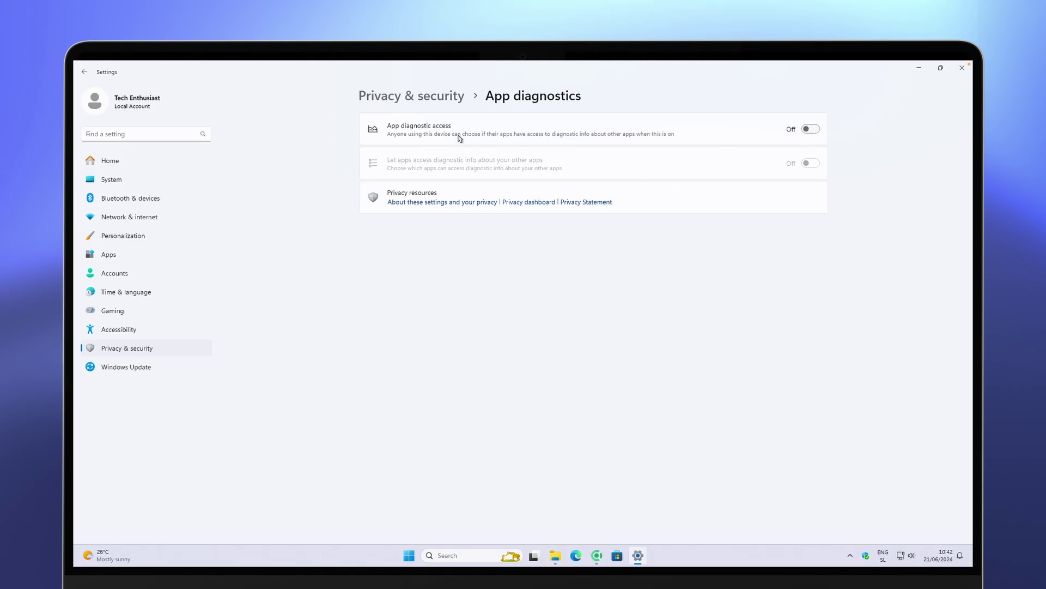
left_click(441, 96)
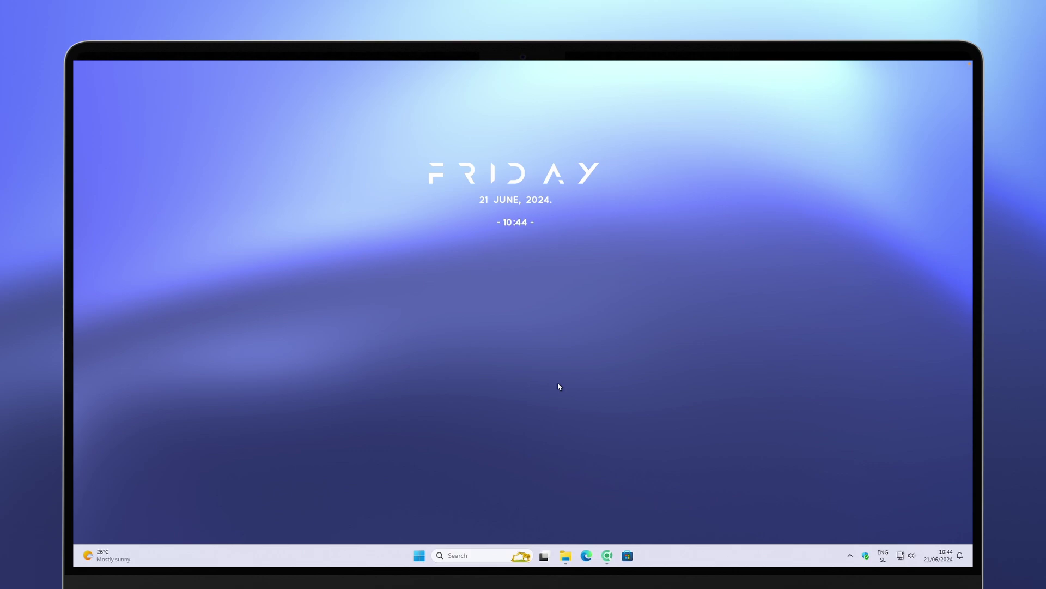
- Switch to the web browser and view the open Mullvad Browser, Cloudflare and AdGuard public DNS pages
left_click(607, 555)
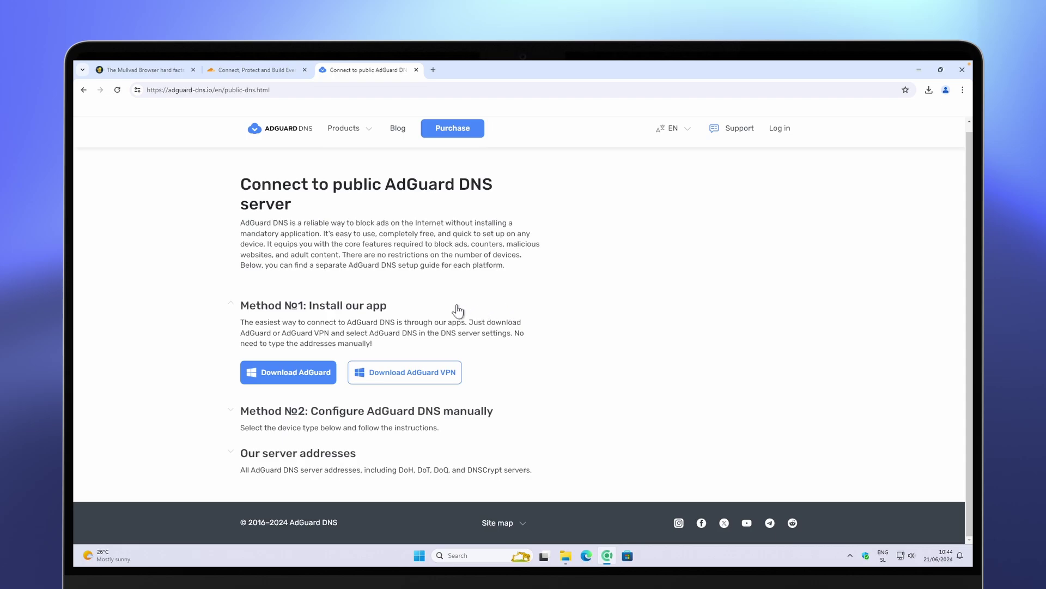
left_click(140, 73)
scroll(283, 327, "up", 6)
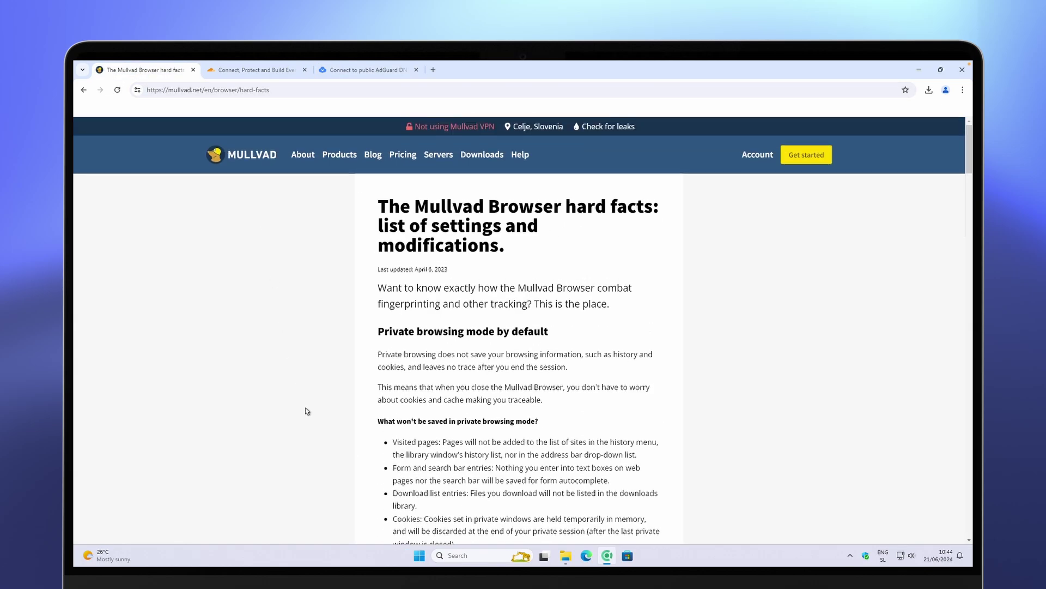
left_click(244, 73)
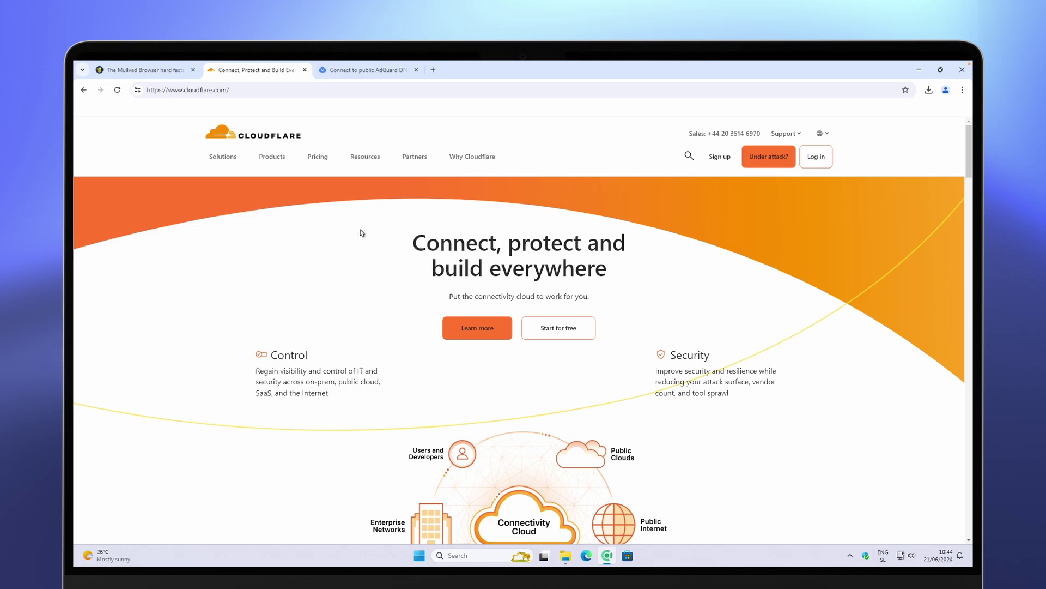
key("ctrl+Tab")
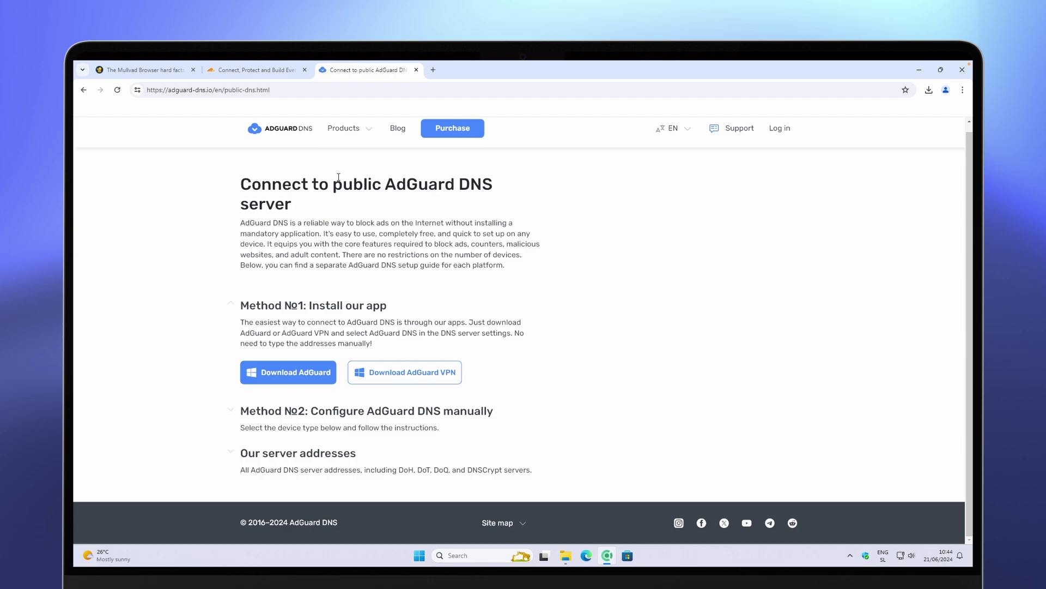
left_click(279, 90)
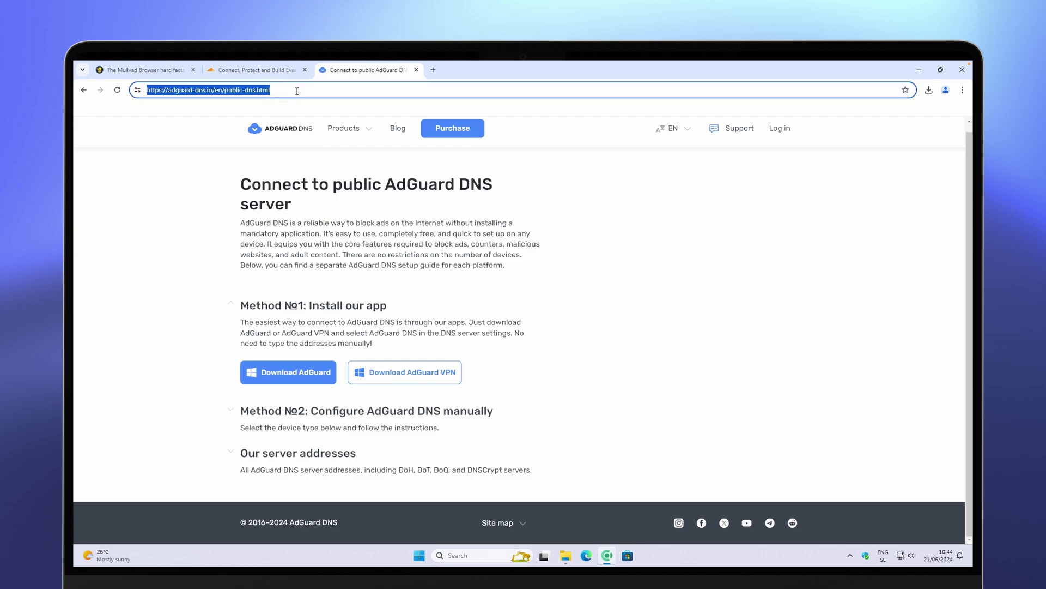
- On the AdGuard public DNS page, expand the manual configuration method and open its Windows instructions
left_click(332, 238)
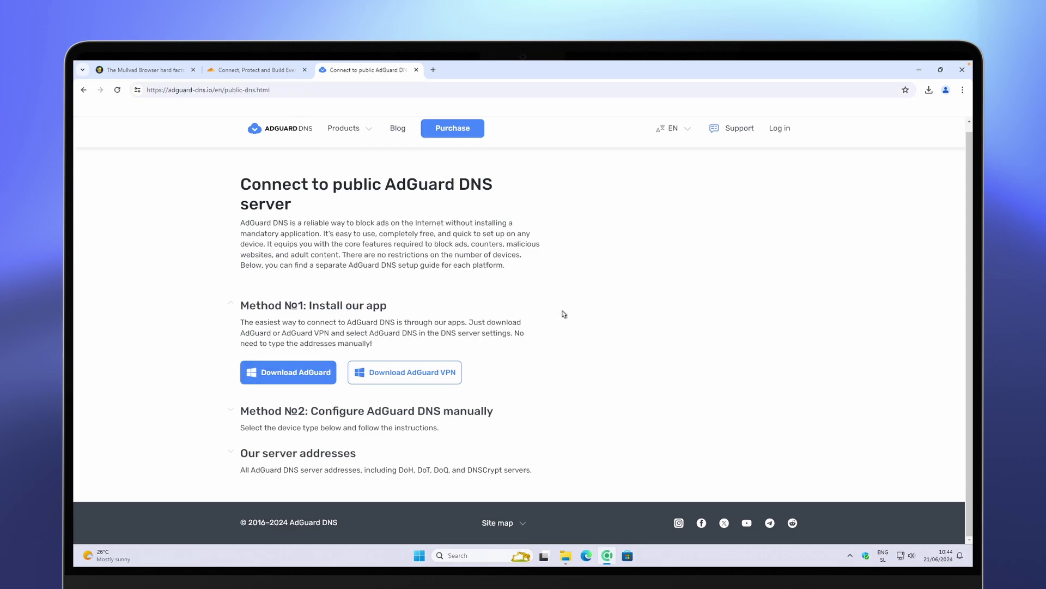
left_click(270, 411)
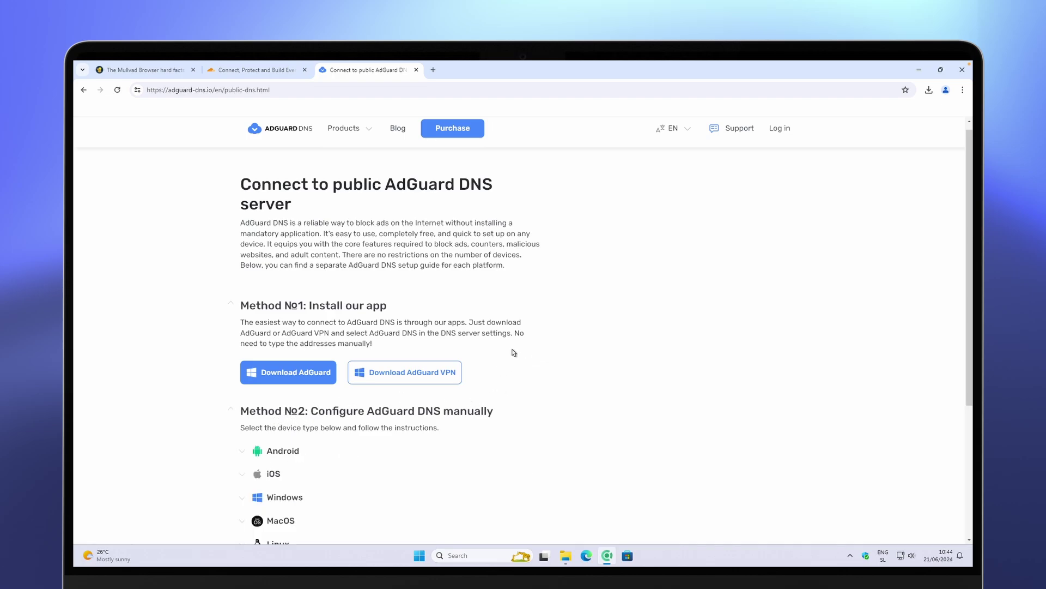
scroll(512, 353, "down", 4)
scroll(465, 360, "up", 4)
scroll(425, 354, "down", 4)
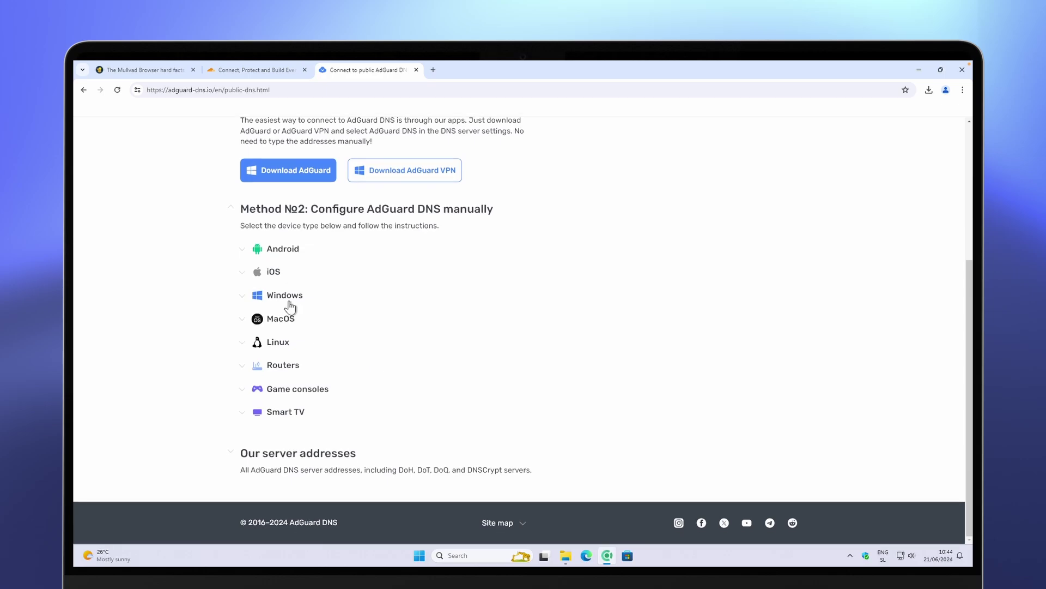
left_click(289, 303)
- Copy the first default server address, 94.140.14.14, from the AdGuard DNS instructions for Windows
scroll(387, 325, "down", 20)
scroll(403, 305, "down", 3)
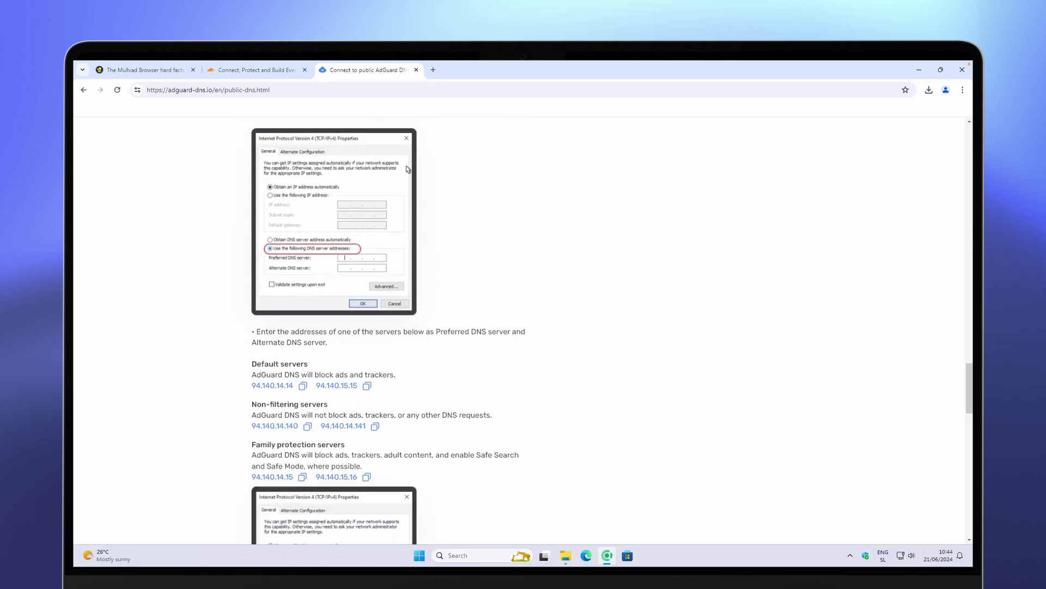
scroll(370, 245, "up", 3)
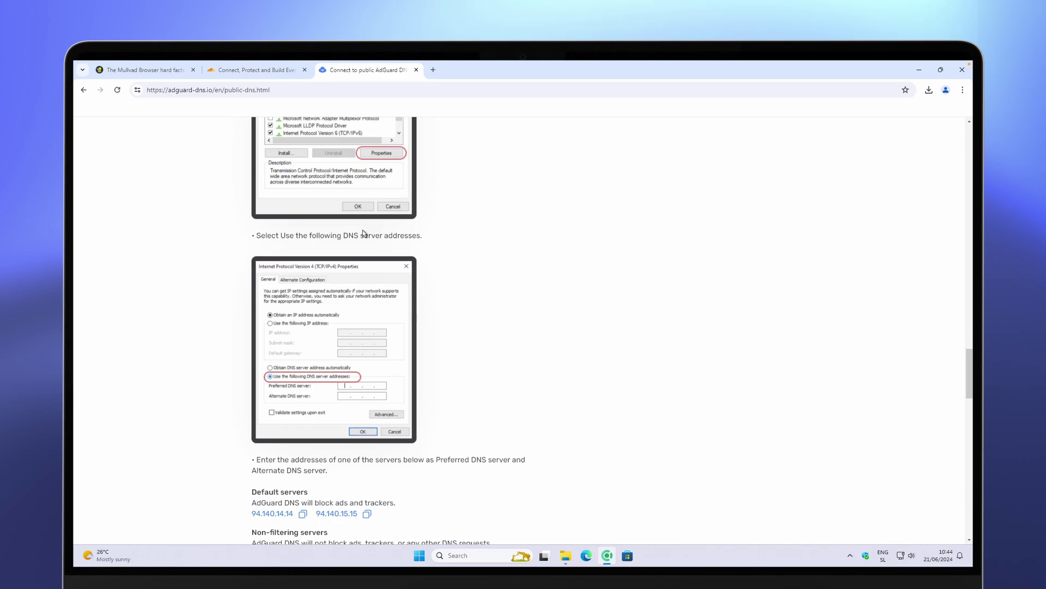
scroll(360, 239, "down", 3)
scroll(360, 238, "down", 5)
scroll(338, 261, "up", 4)
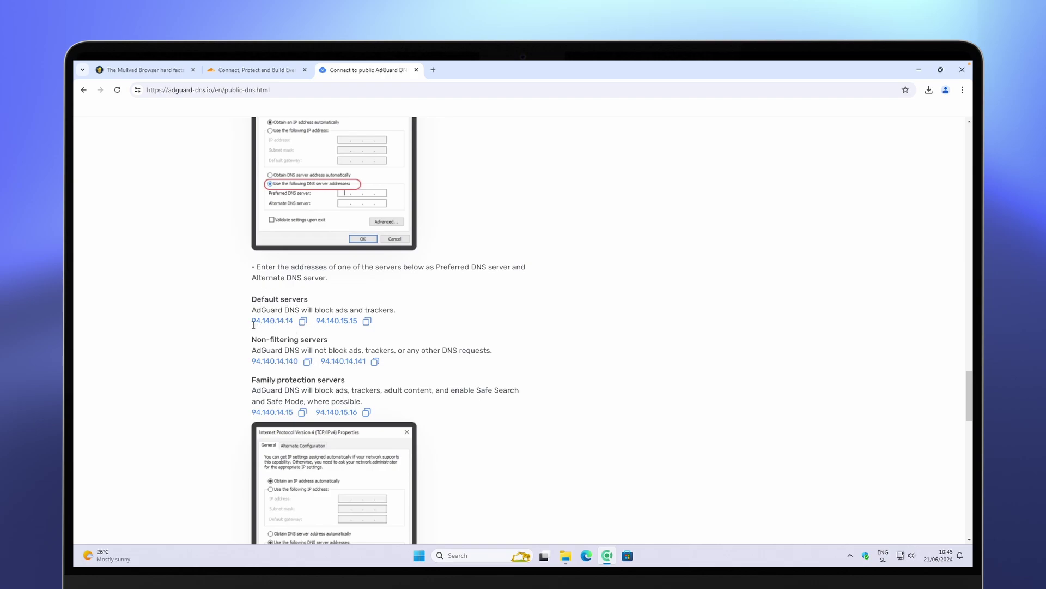
left_click(303, 321)
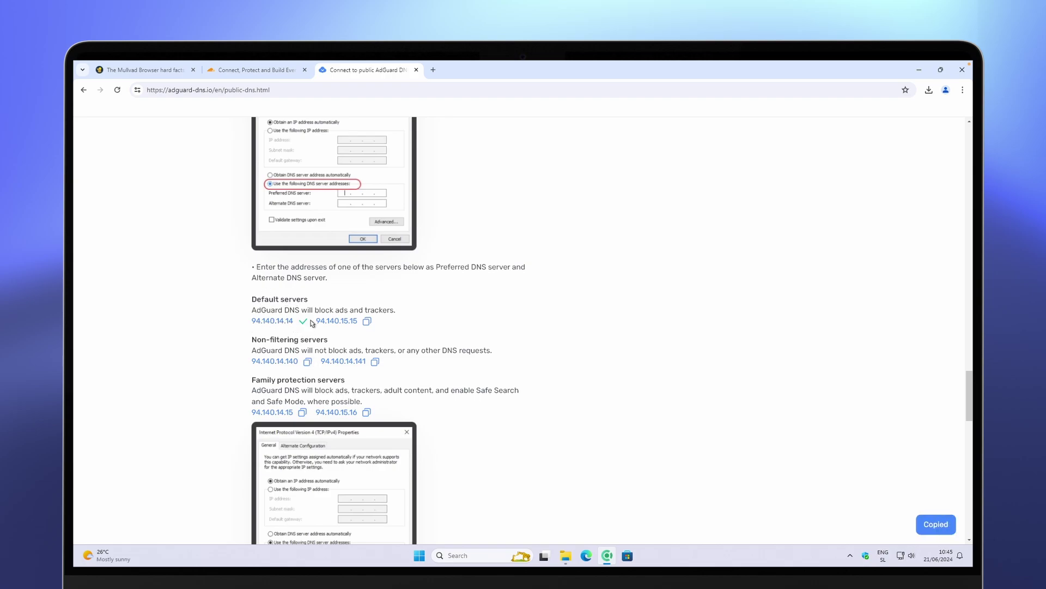
- Switch to Windows Settings and open the Ethernet connection's properties under Network & internet
left_click(419, 555)
left_click(545, 281)
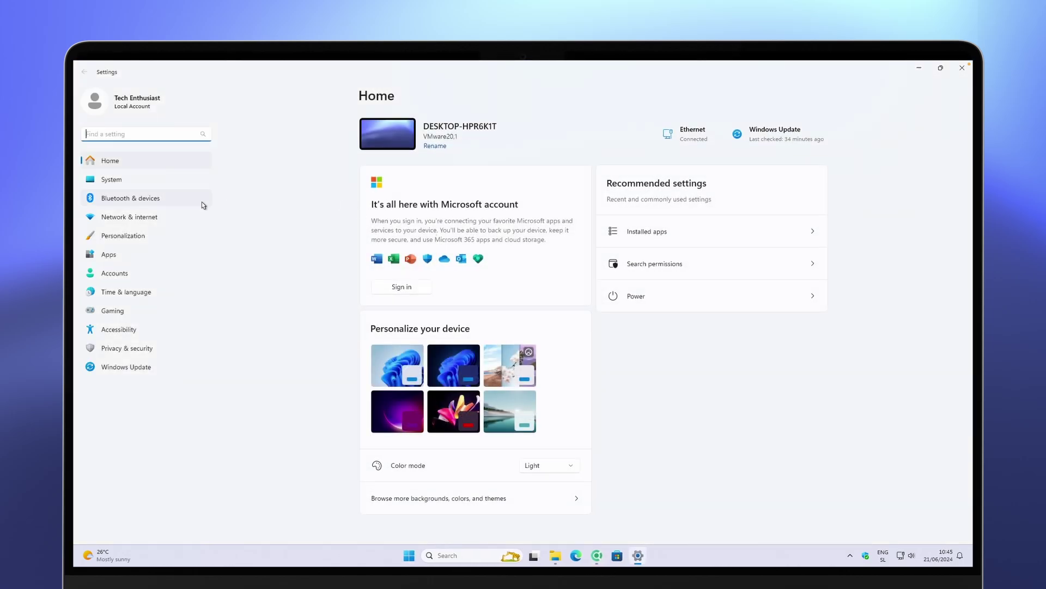
left_click(118, 219)
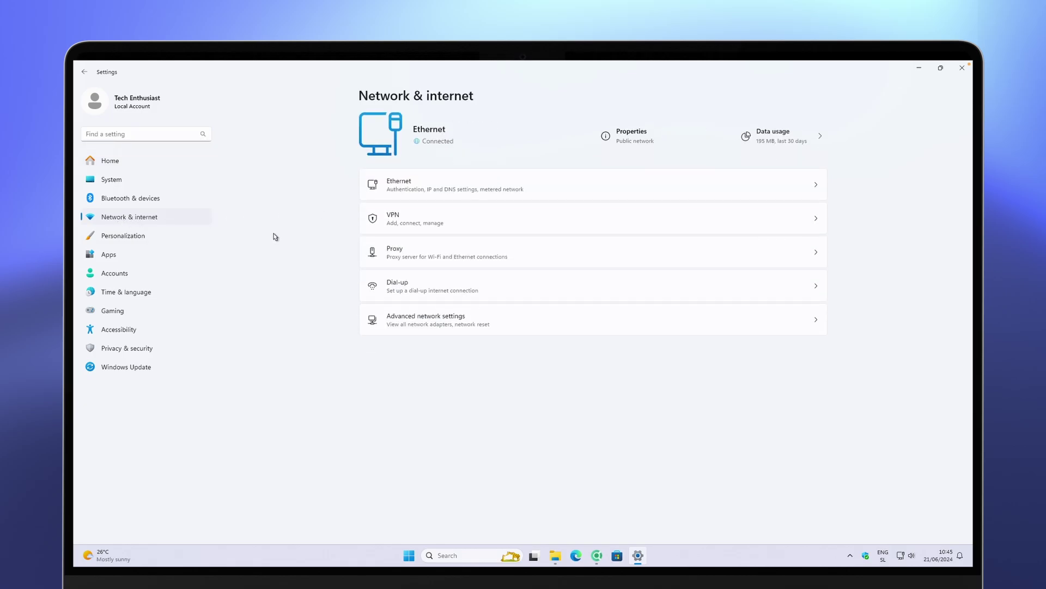
left_click(442, 187)
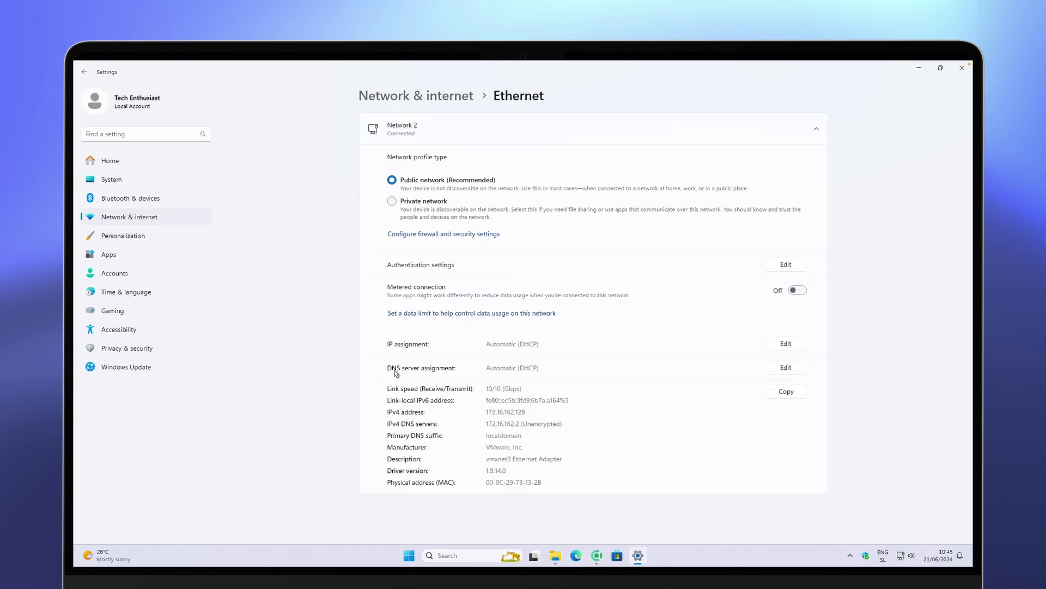
- Change the Ethernet DNS server assignment to Manual and turn on IPv4
left_click(786, 368)
left_click(489, 288)
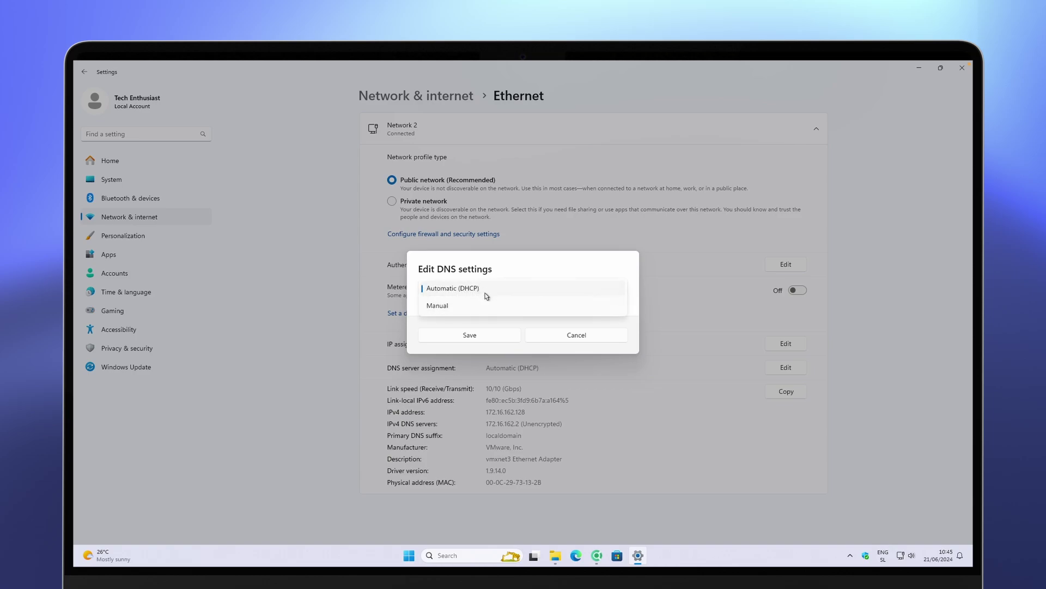
left_click(450, 306)
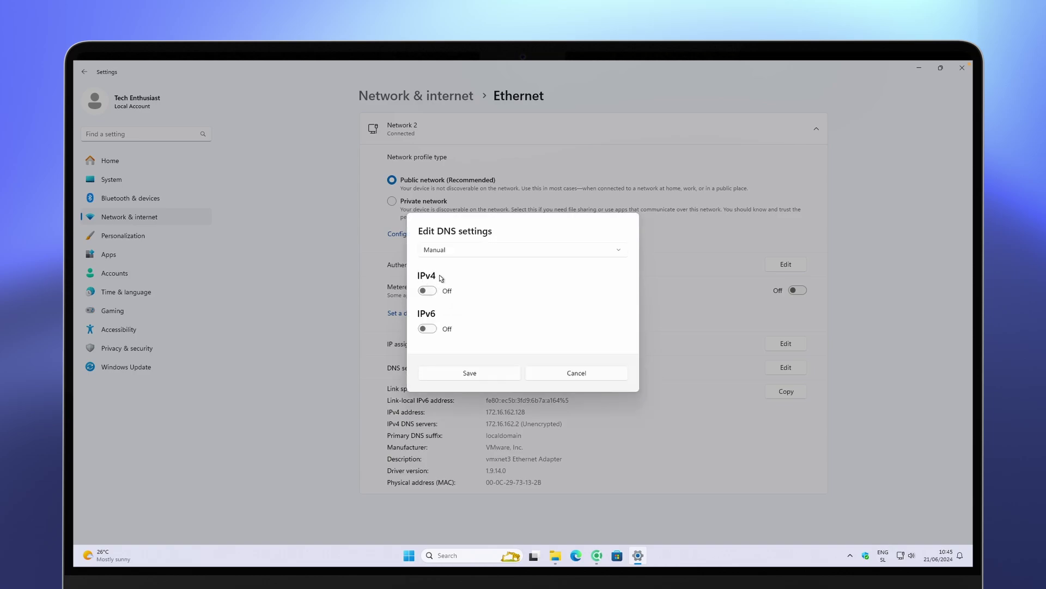
left_click(448, 293)
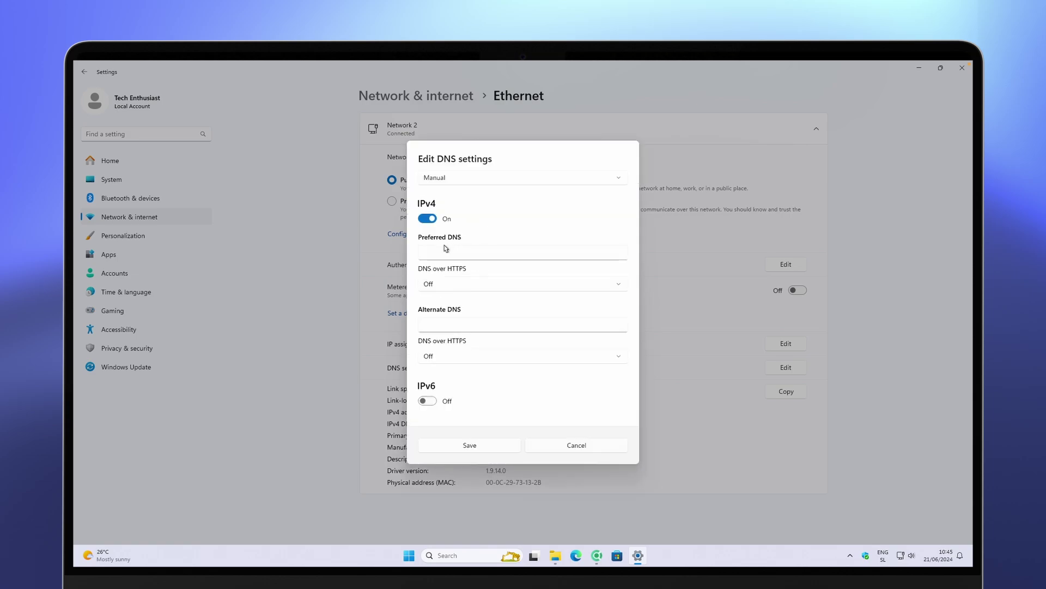
- Paste 94.140.14.14 as the preferred IPv4 DNS, keep DNS over HTTPS off, and save the DNS settings
left_click(467, 253)
right_click(467, 256)
left_click(487, 264)
double_click(473, 256)
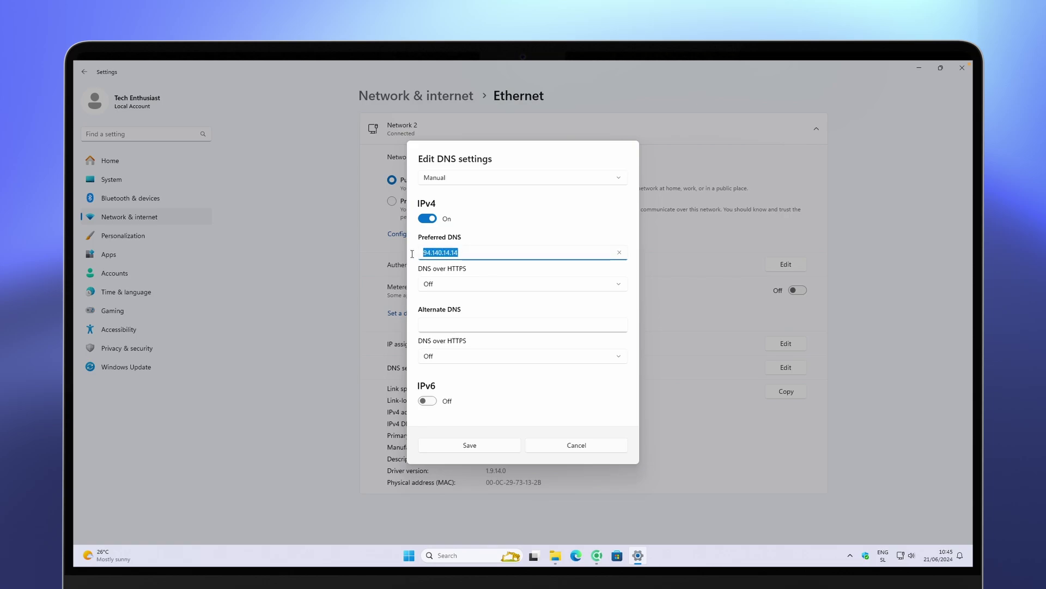
left_click(481, 289)
left_click(507, 241)
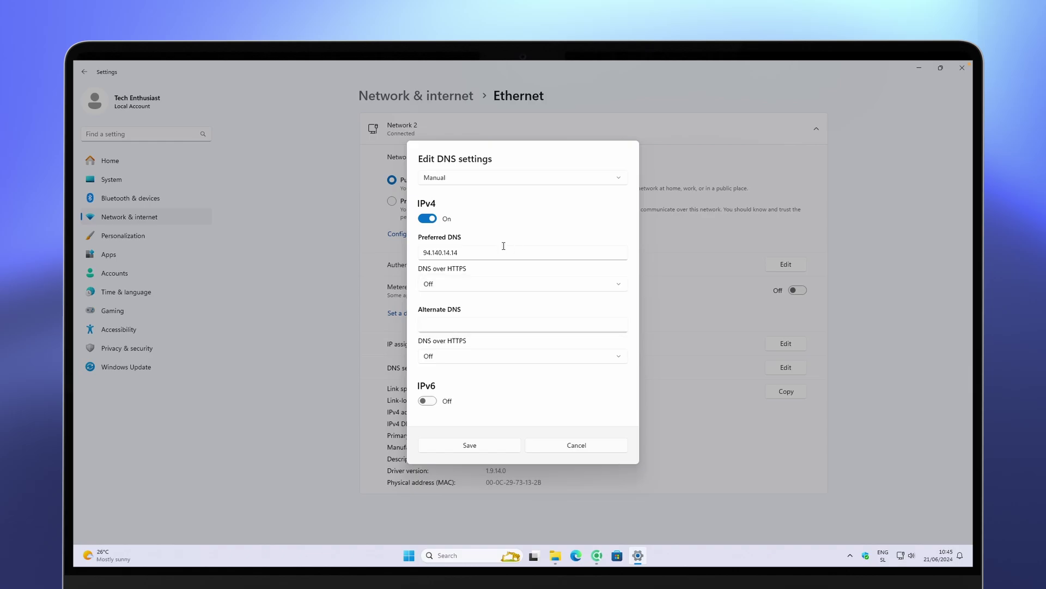
left_click(470, 445)
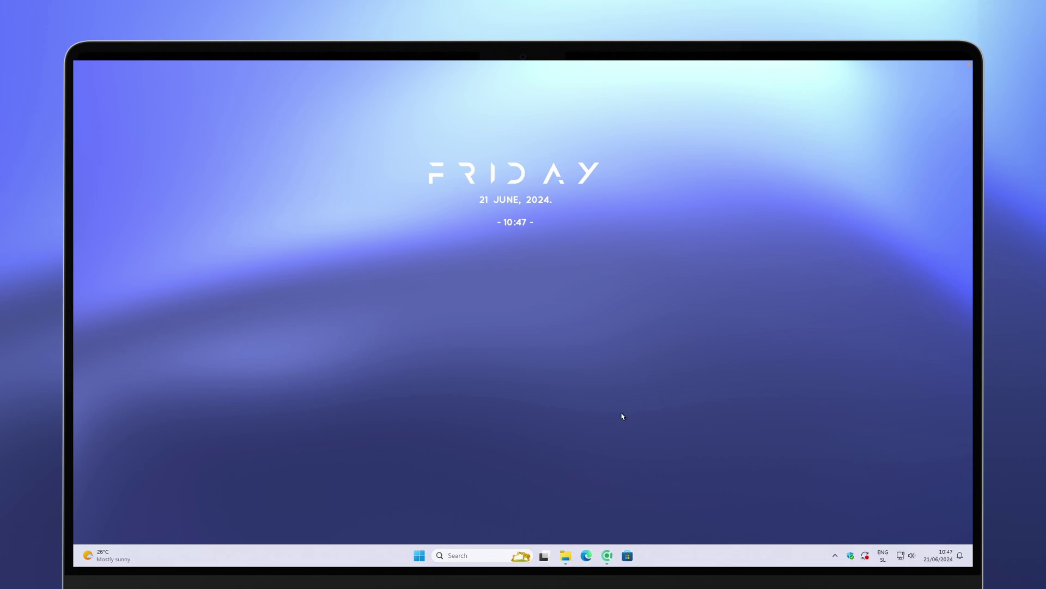
- Open Windows Update in Settings and turn on getting the latest updates as soon as they're available
left_click(419, 556)
left_click(539, 291)
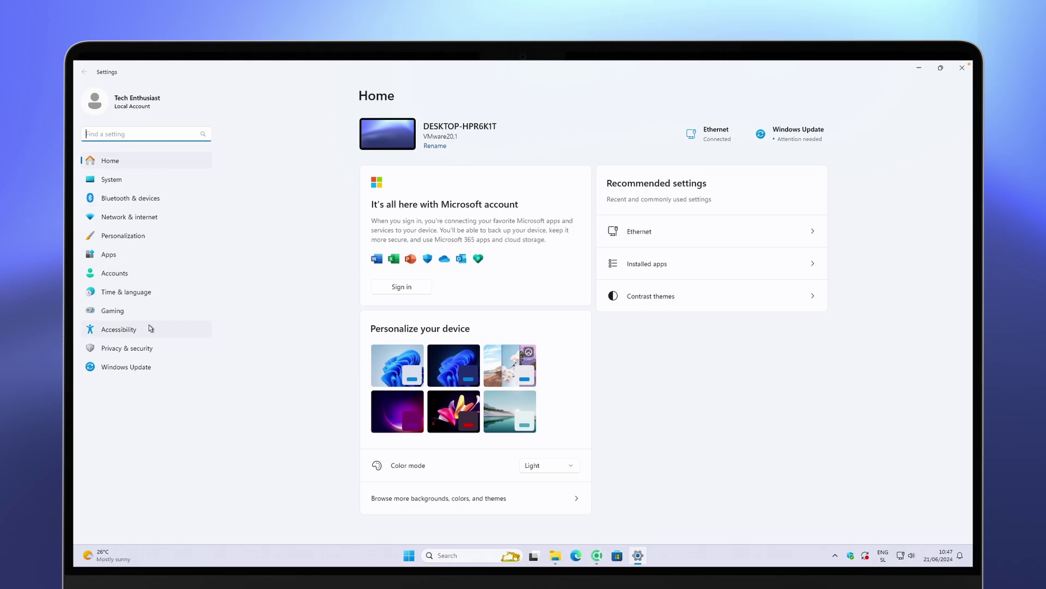
left_click(146, 367)
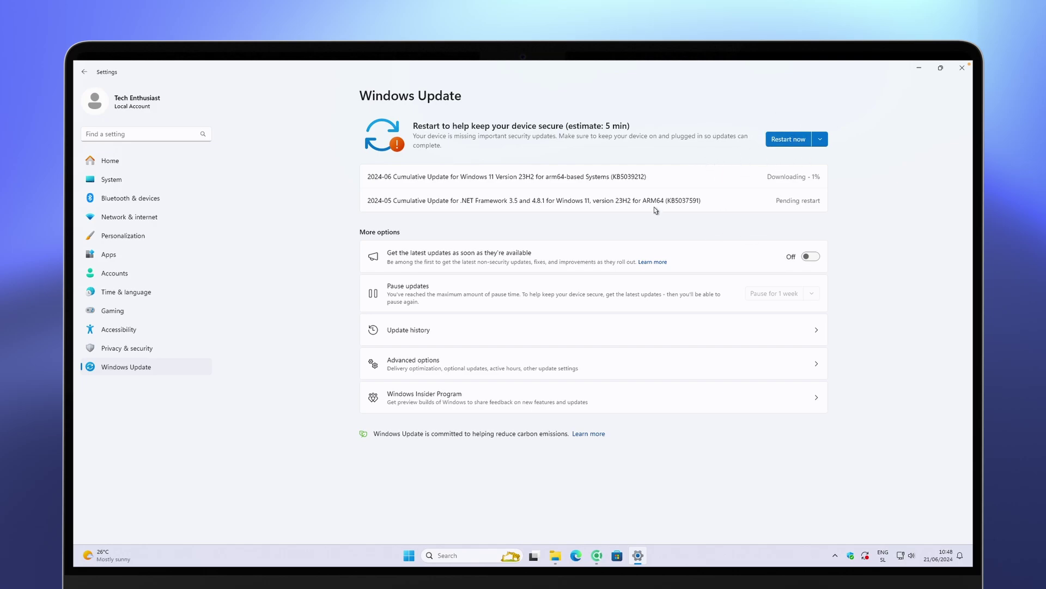
left_click(810, 257)
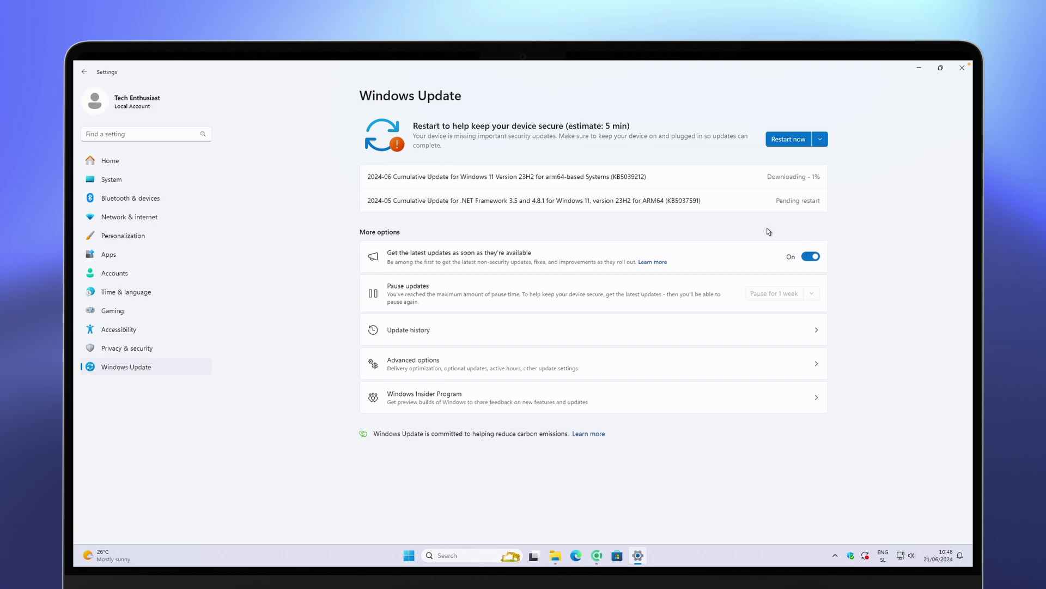